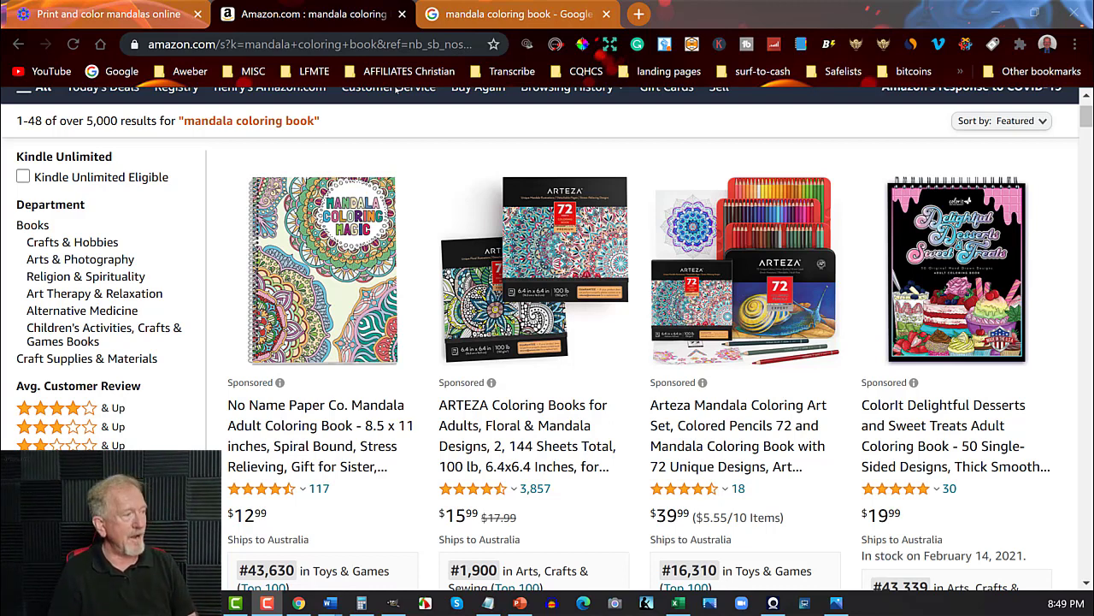
Examine the mandala coloring book search results on Amazon, including best sellers, prices and sales ranks
{"action": "scroll", "coordinate": [440, 244], "scroll_direction": "down", "scroll_amount": 7}
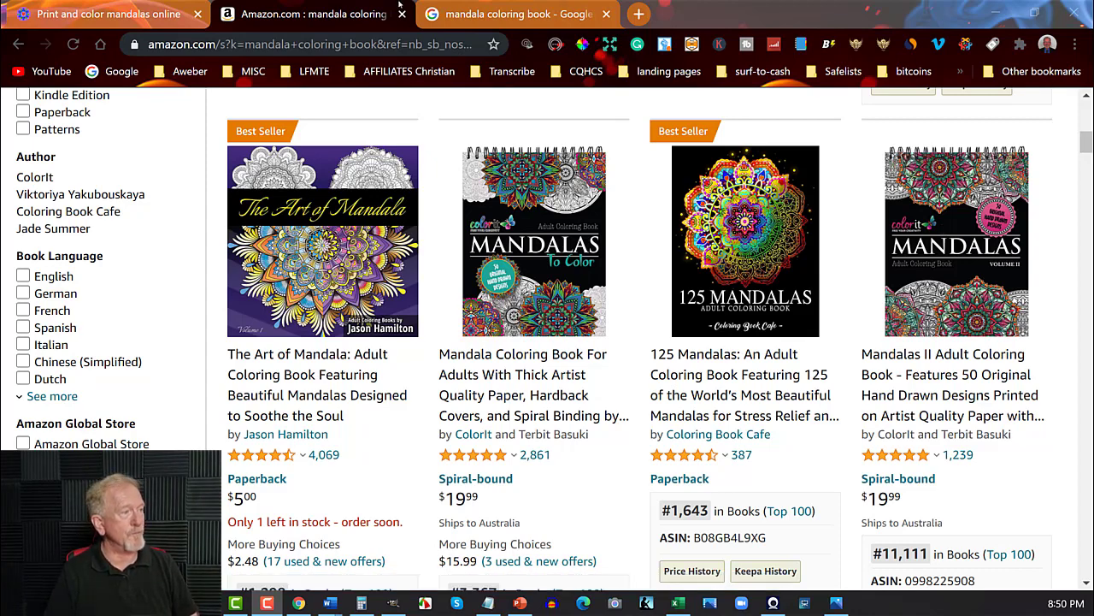
{"action": "scroll", "coordinate": [504, 256], "scroll_direction": "down", "scroll_amount": 1}
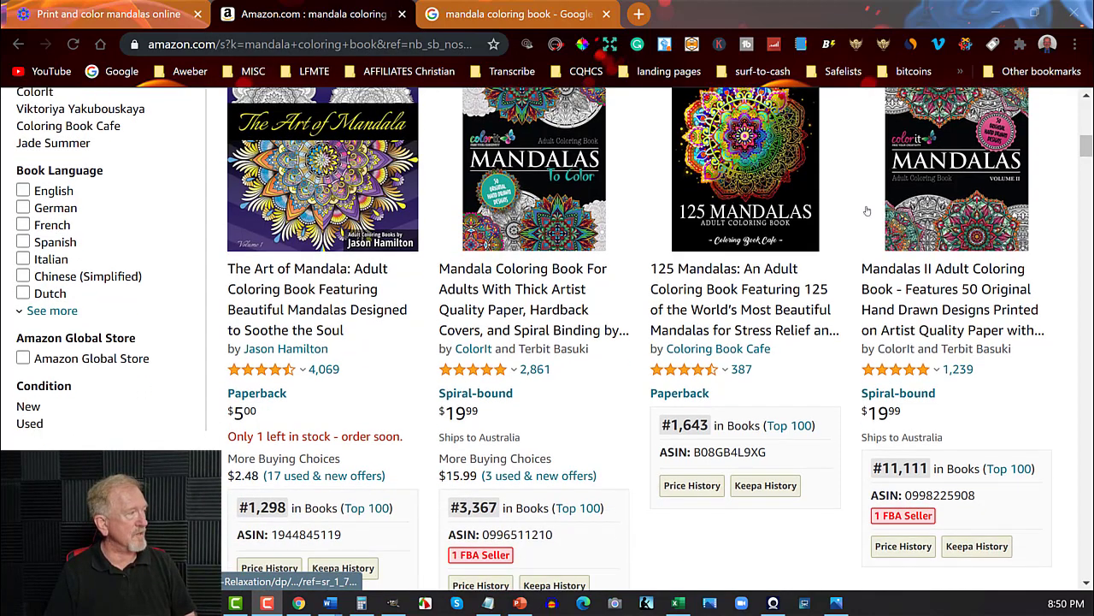
{"action": "scroll", "coordinate": [713, 189], "scroll_direction": "down", "scroll_amount": 1}
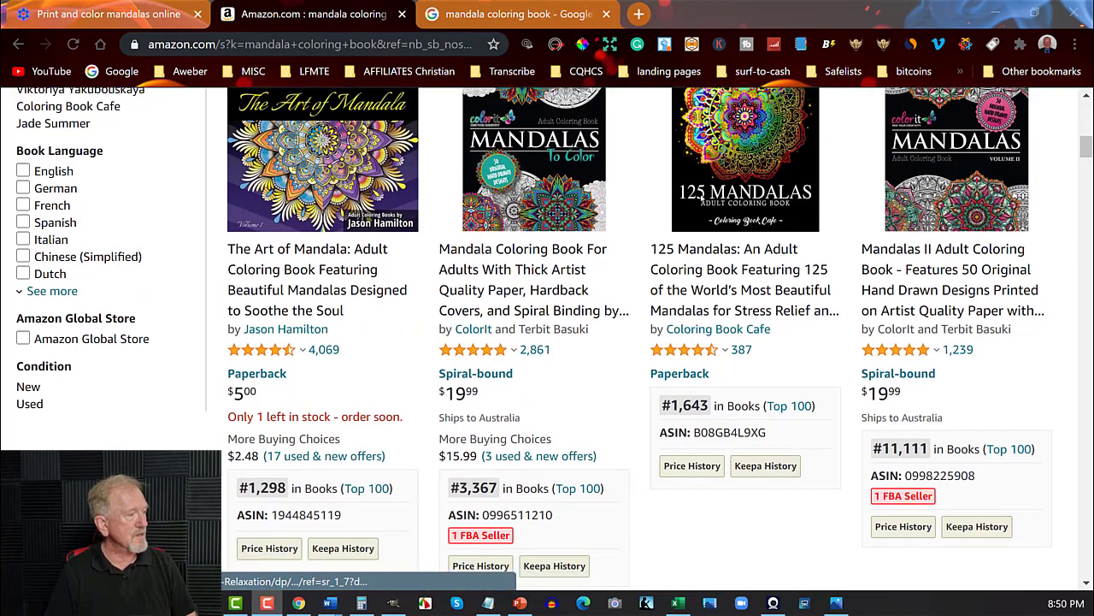
{"action": "scroll", "coordinate": [702, 190], "scroll_direction": "down", "scroll_amount": 4}
{"action": "scroll", "coordinate": [702, 190], "scroll_direction": "up", "scroll_amount": 2}
{"action": "scroll", "coordinate": [700, 196], "scroll_direction": "down", "scroll_amount": 5}
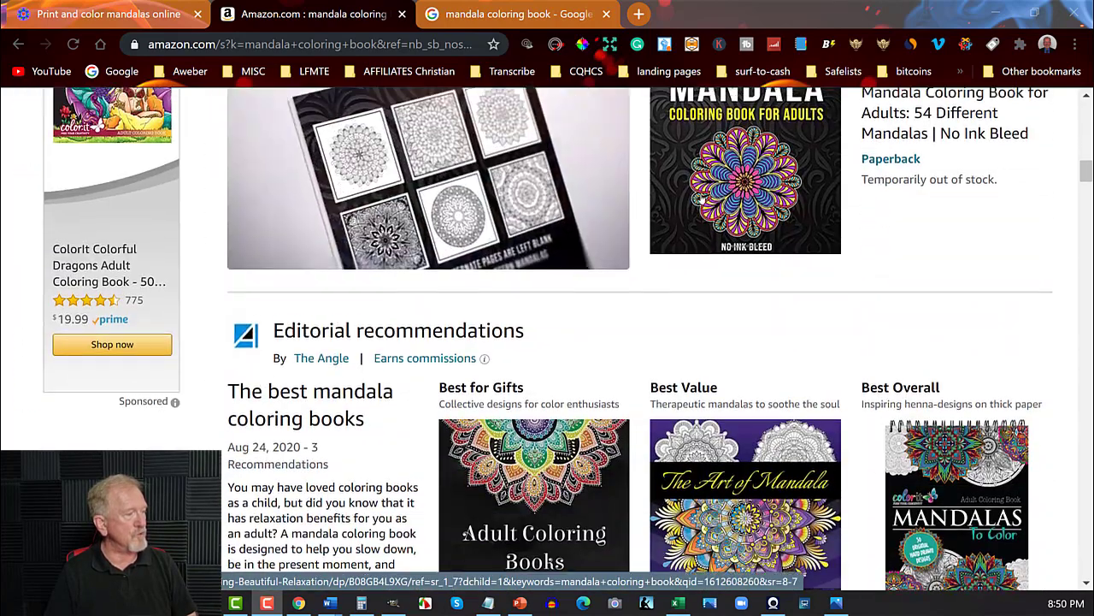
{"action": "scroll", "coordinate": [702, 196], "scroll_direction": "up", "scroll_amount": 6}
Switch to the Color Mandala site and start a new design with a polygon shape
{"action": "left_click", "coordinate": [137, 12]}
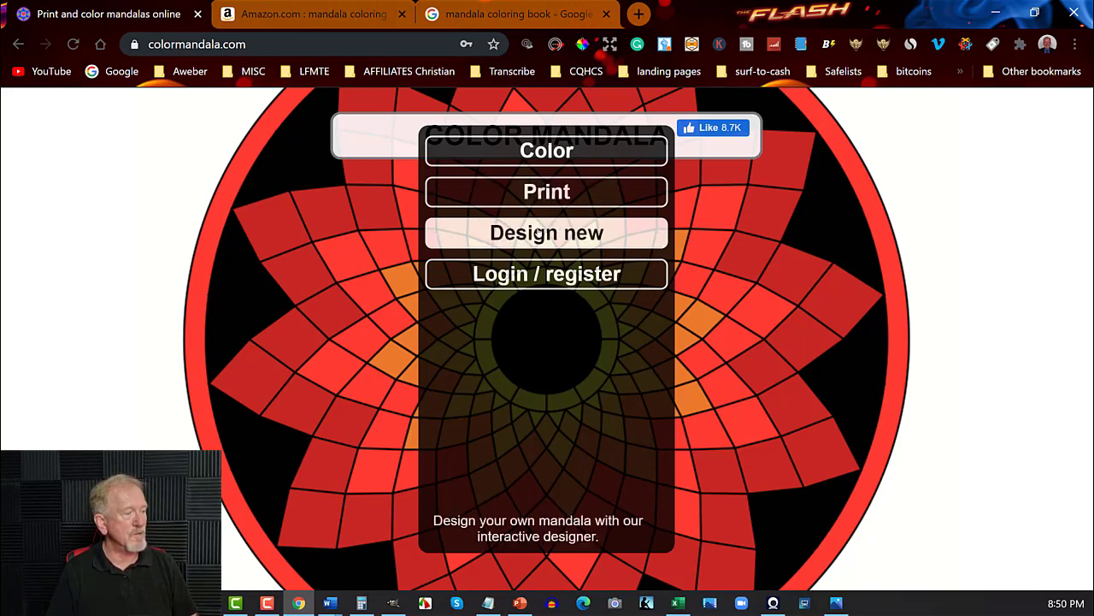
{"action": "left_click", "coordinate": [547, 233]}
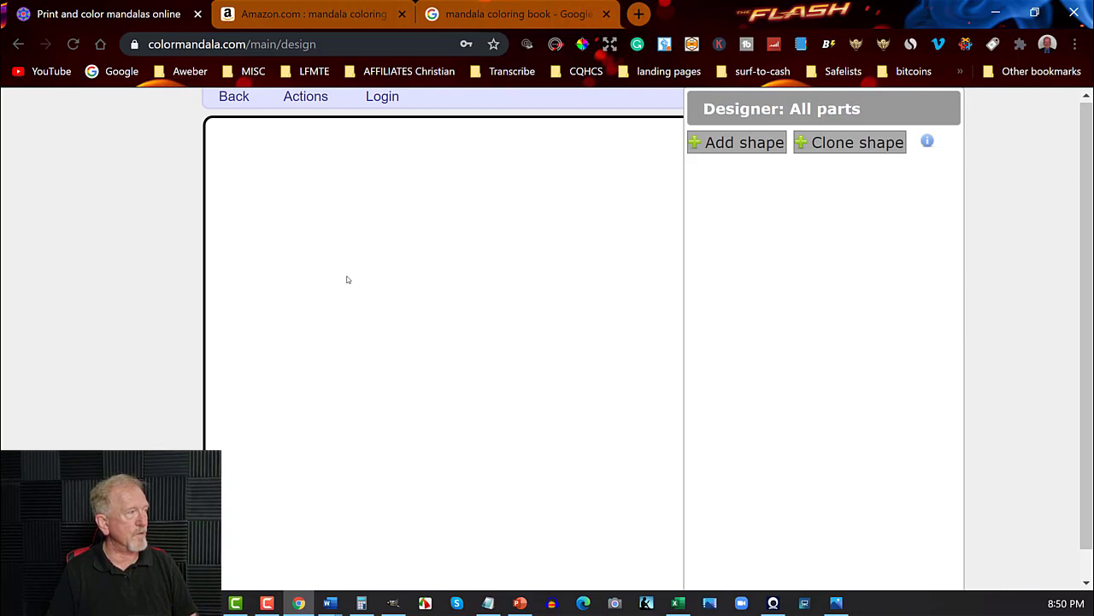
{"action": "left_click", "coordinate": [698, 143]}
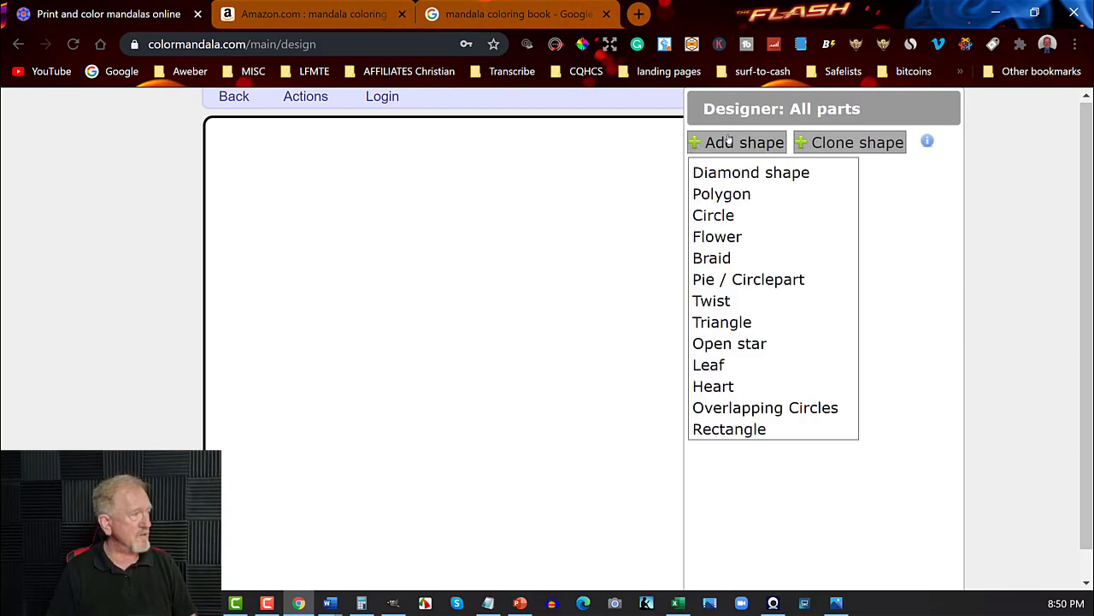
{"action": "left_click", "coordinate": [725, 195]}
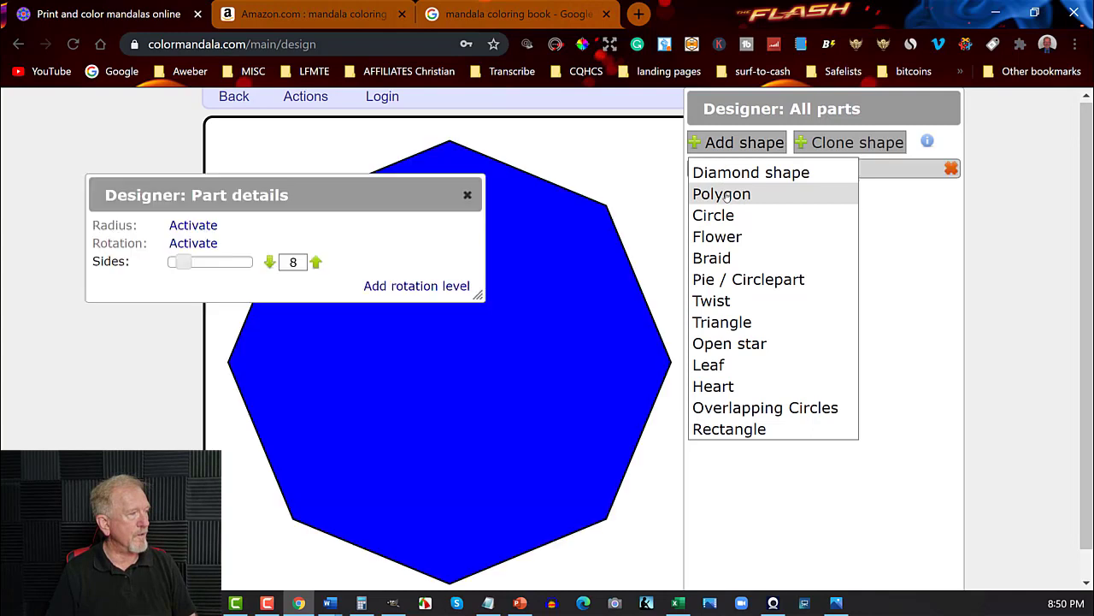
Activate the polygon's radius and rotation, add a rotation level, and set the radius to 9
{"action": "left_click", "coordinate": [199, 226]}
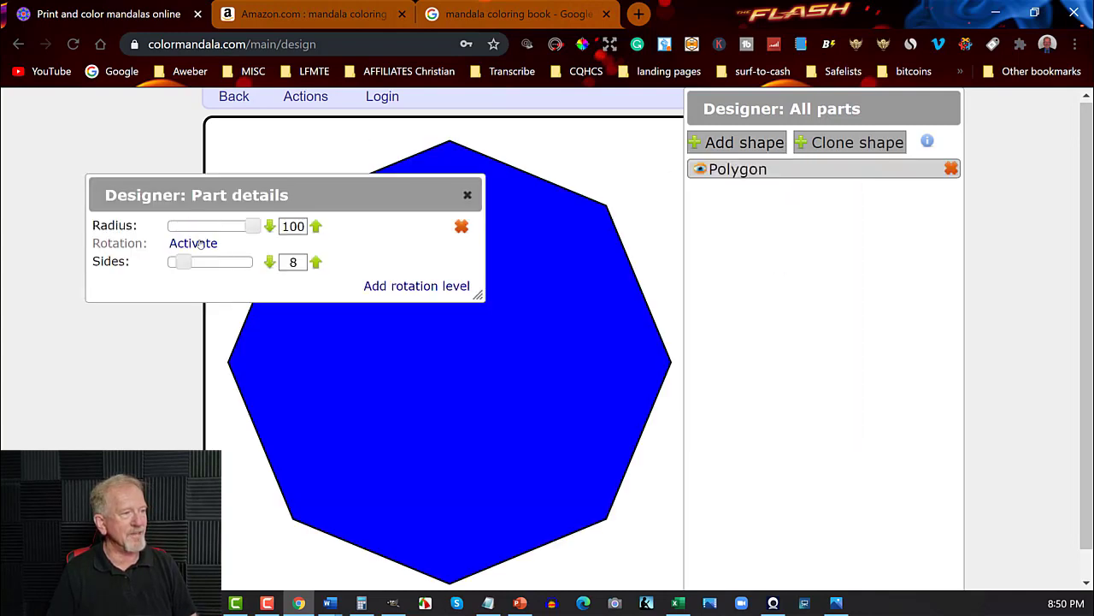
{"action": "left_click", "coordinate": [199, 244]}
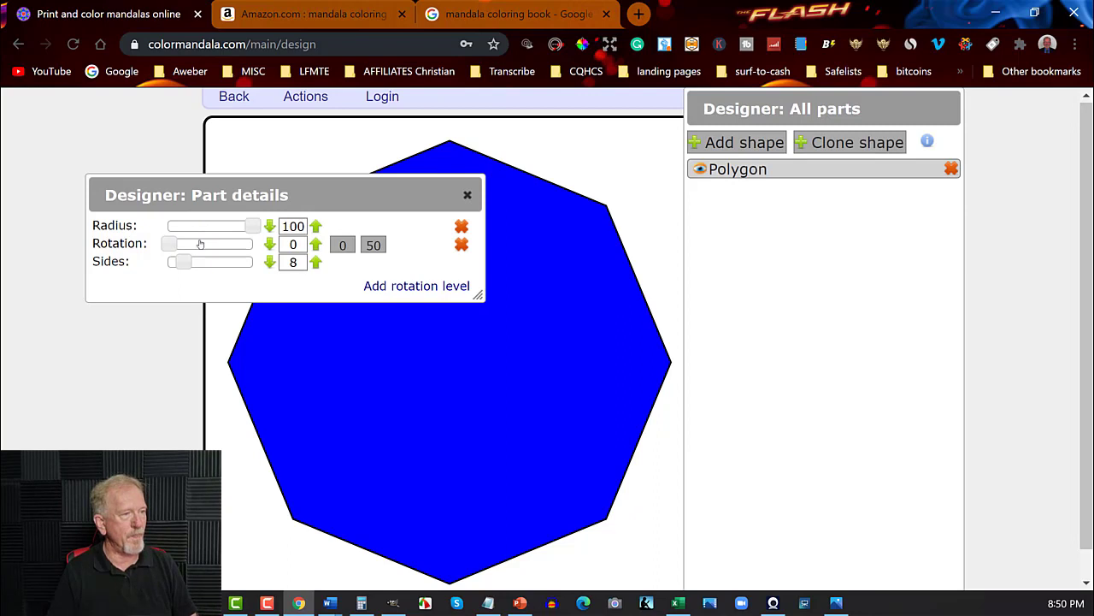
{"action": "left_click", "coordinate": [431, 288]}
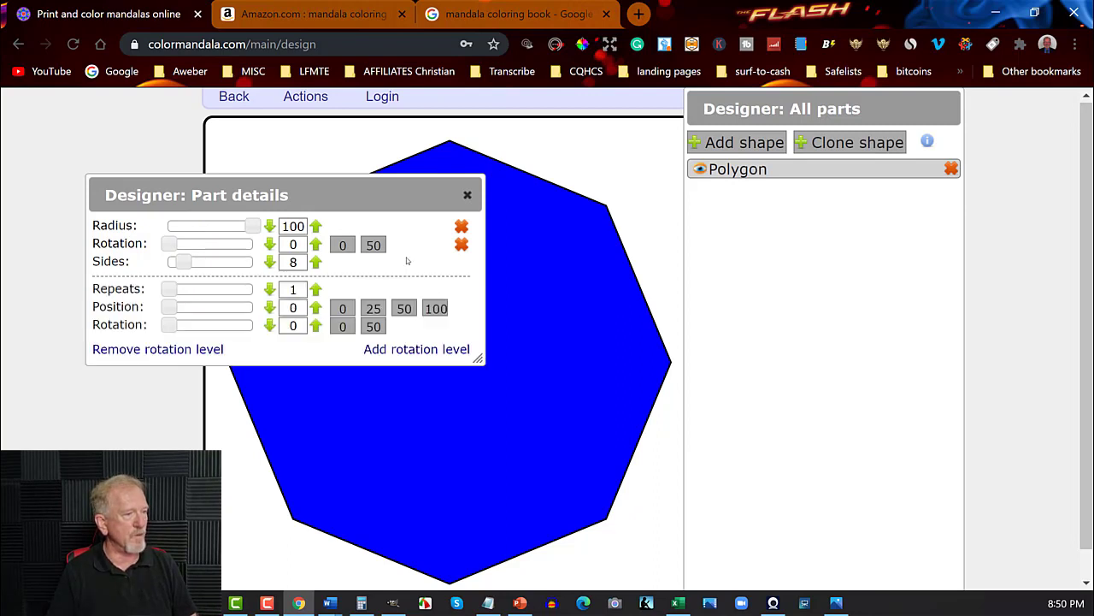
{"action": "left_click_drag", "start_coordinate": [240, 227], "coordinate": [174, 231]}
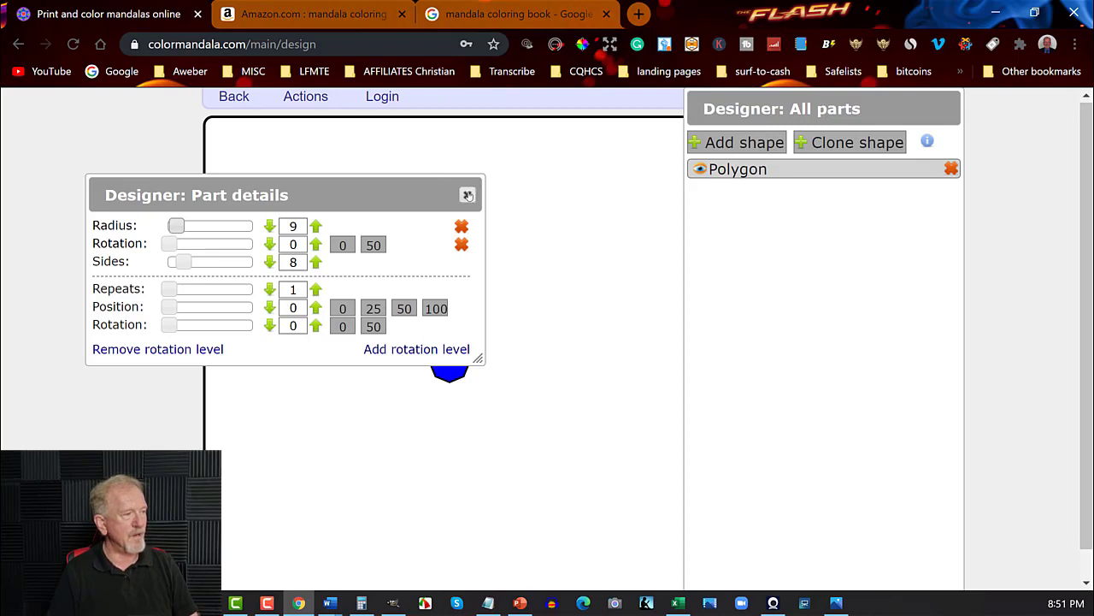
{"action": "left_click", "coordinate": [468, 195]}
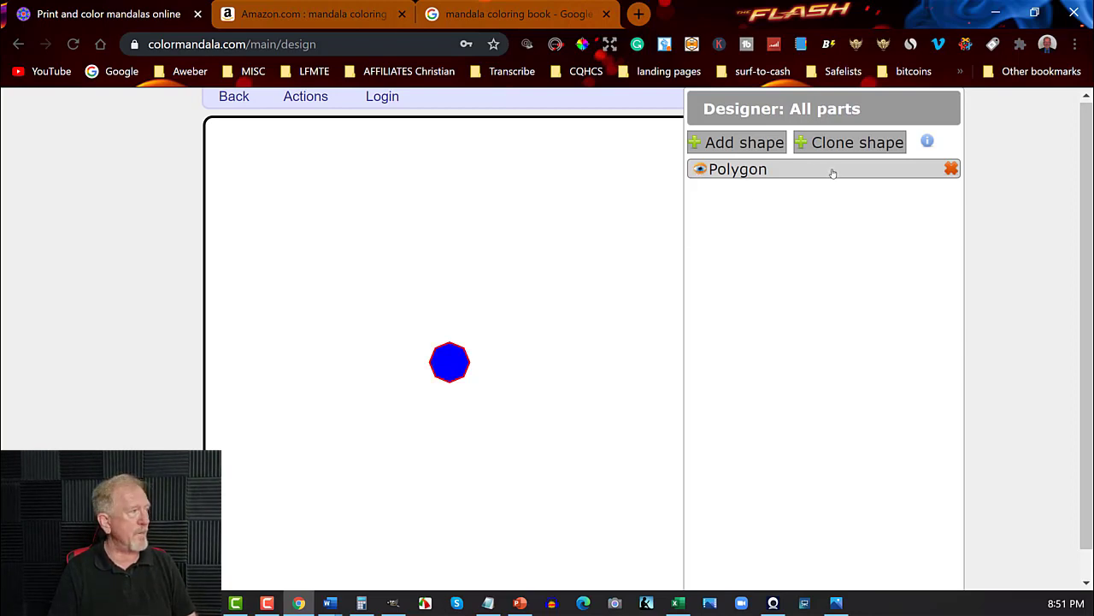
Add a triangle shape to the design and activate its rotation and width settings
{"action": "left_click", "coordinate": [744, 142]}
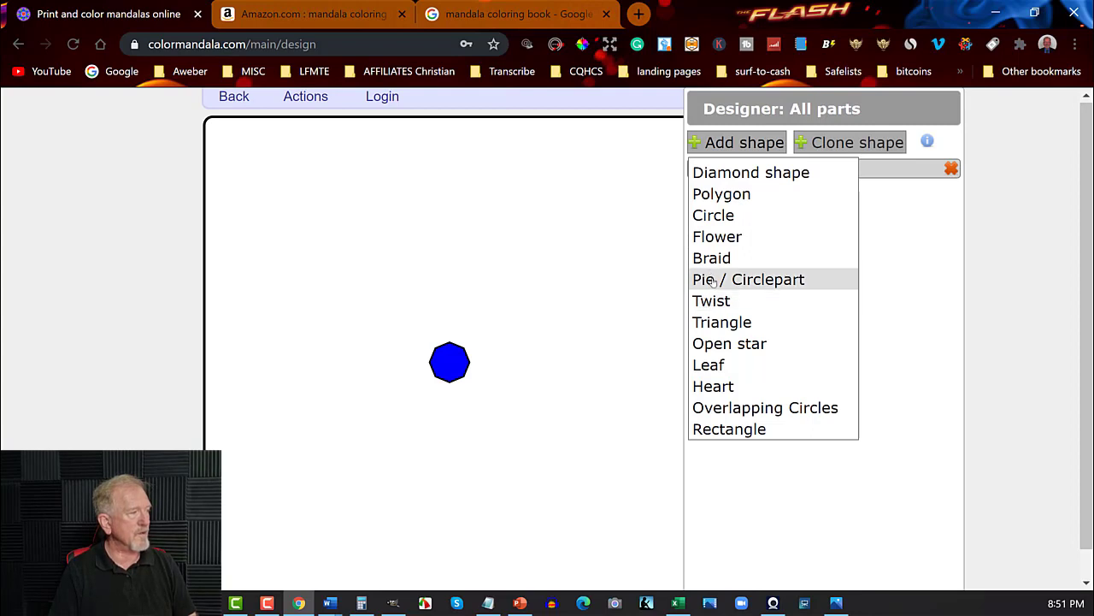
{"action": "left_click", "coordinate": [721, 322]}
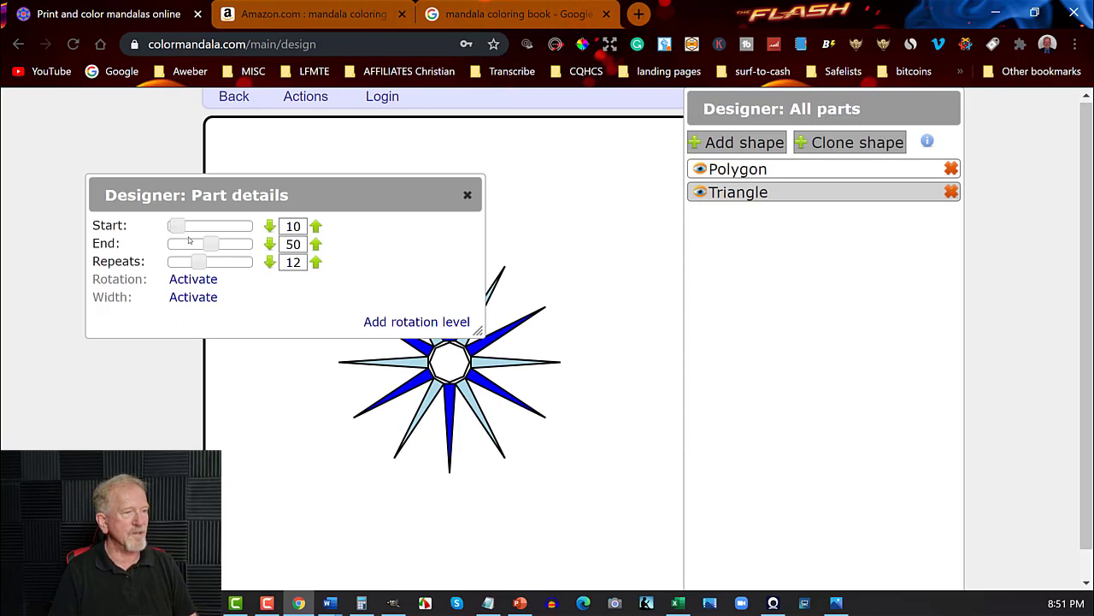
{"action": "left_click", "coordinate": [197, 286]}
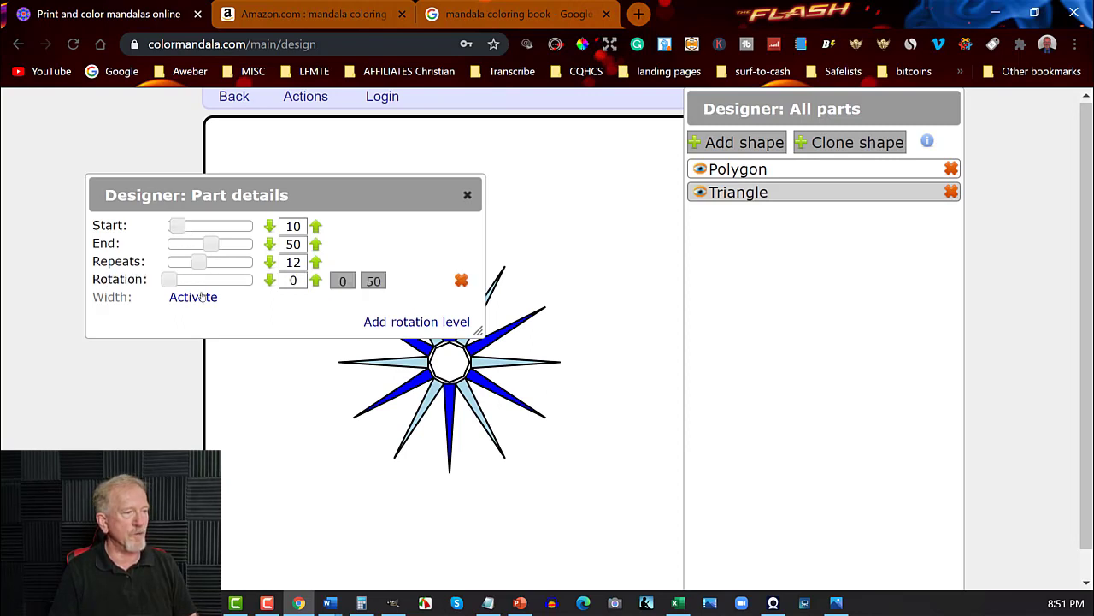
{"action": "left_click", "coordinate": [201, 295]}
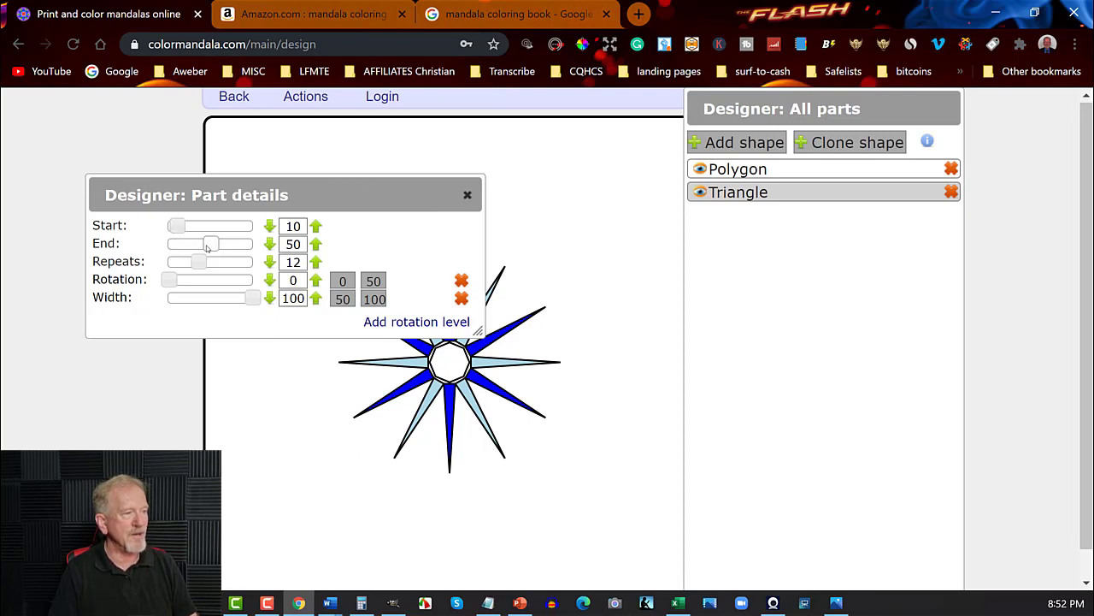
Set the triangle's End to 31 and its Width to 97, and close its part details
{"action": "left_click_drag", "start_coordinate": [206, 247], "coordinate": [190, 245]}
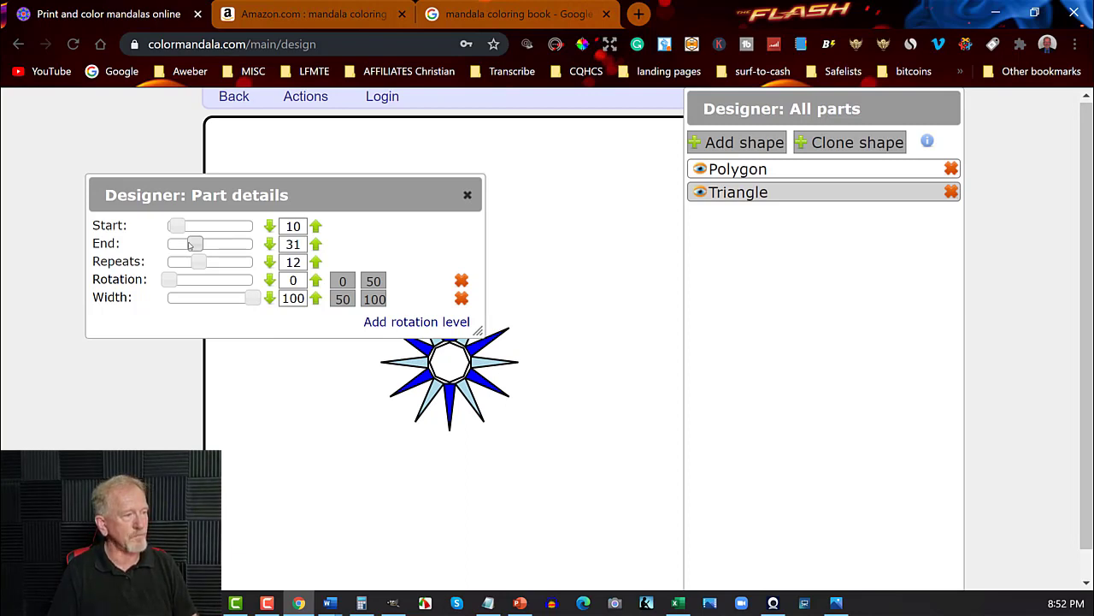
{"action": "left_click_drag", "start_coordinate": [253, 299], "coordinate": [238, 299]}
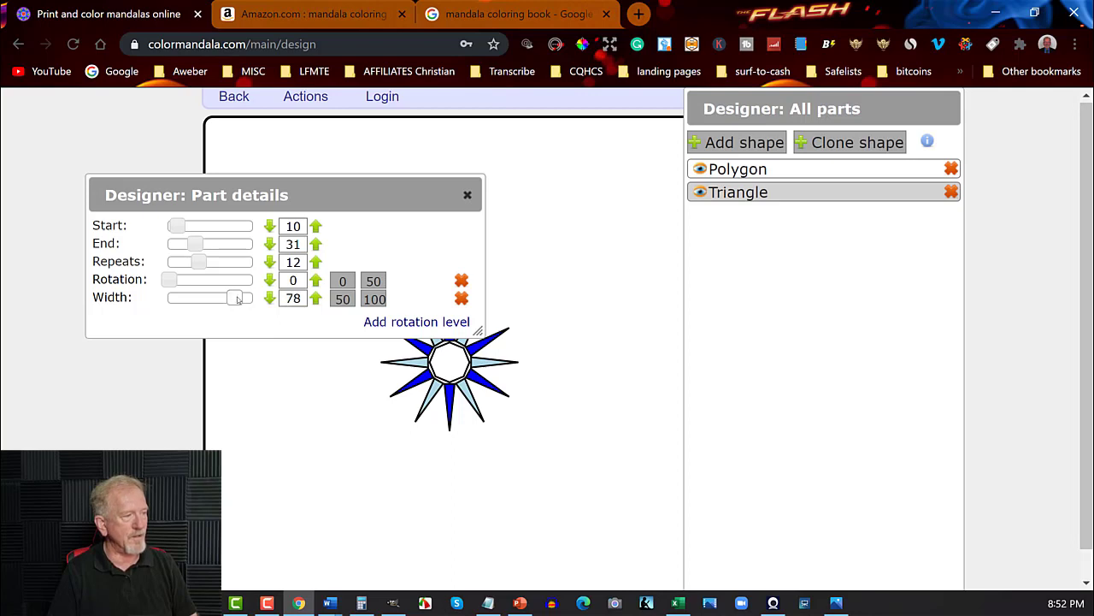
{"action": "left_click_drag", "start_coordinate": [238, 298], "coordinate": [253, 303]}
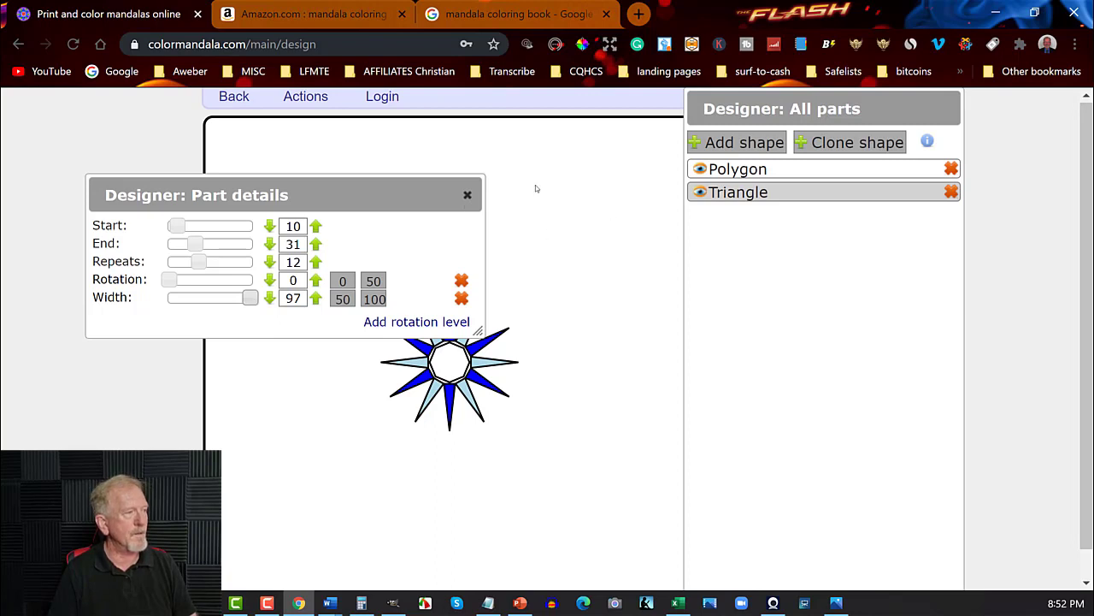
{"action": "left_click", "coordinate": [467, 195]}
Add a braid shape and reduce its radius so it closely encircles the tips of the triangle star
{"action": "left_click", "coordinate": [741, 139]}
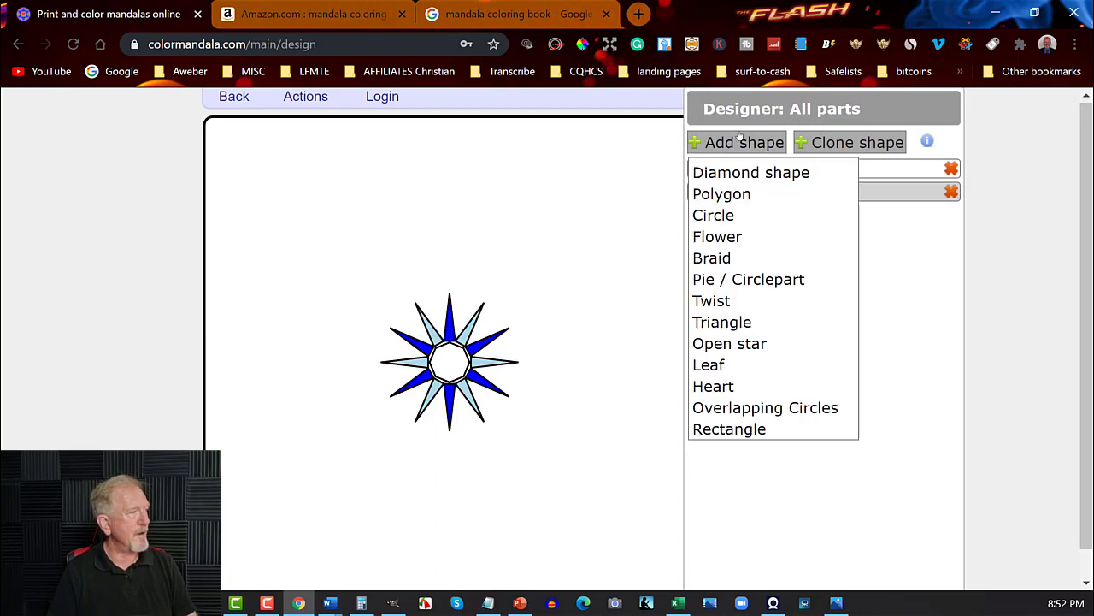
{"action": "left_click", "coordinate": [716, 258]}
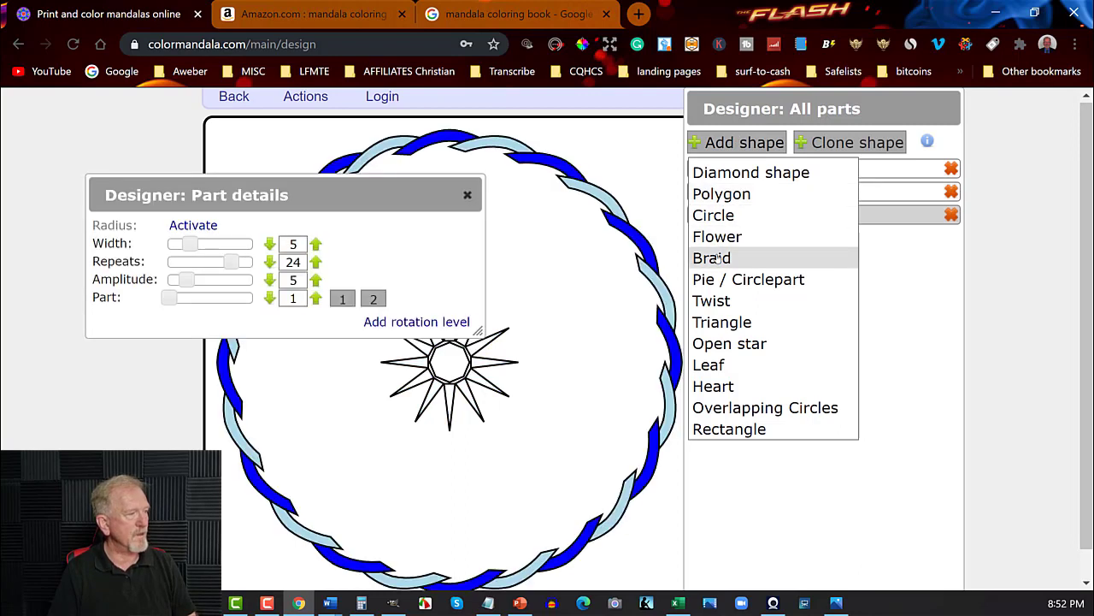
{"action": "left_click", "coordinate": [212, 224]}
{"action": "left_click_drag", "start_coordinate": [256, 226], "coordinate": [201, 234]}
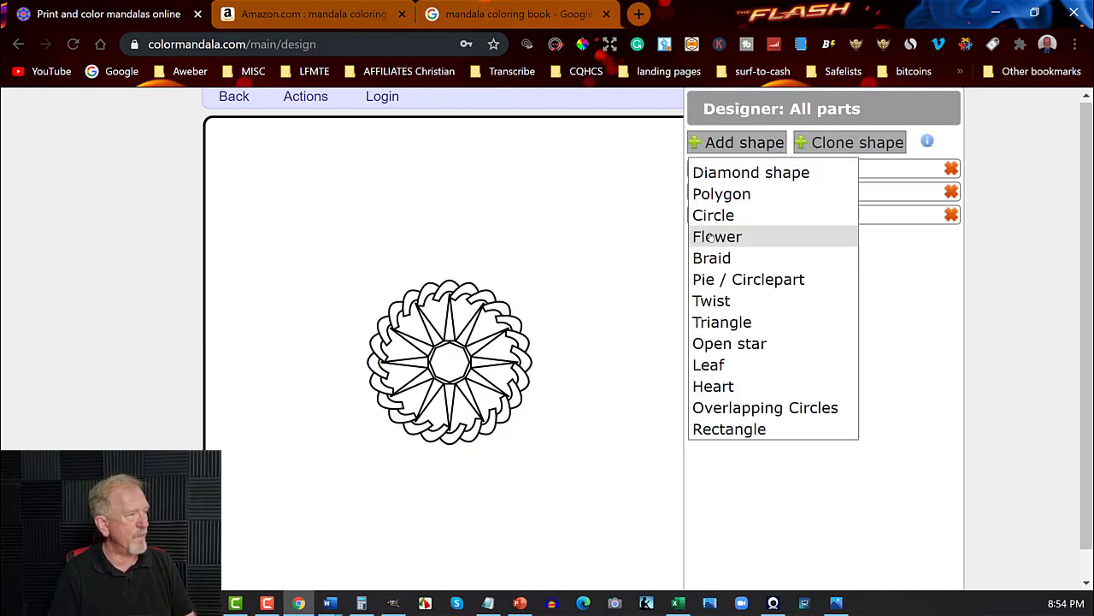
Add a flower shape and activate its Rotation 2, Invert and Segmented settings
{"action": "left_click", "coordinate": [710, 237]}
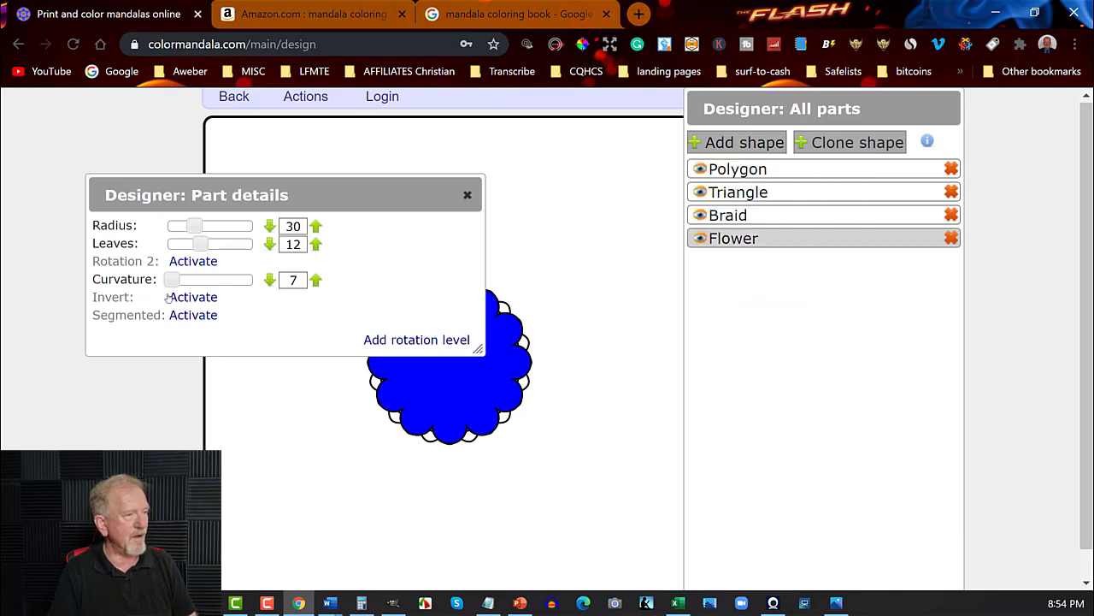
{"action": "left_click", "coordinate": [193, 261]}
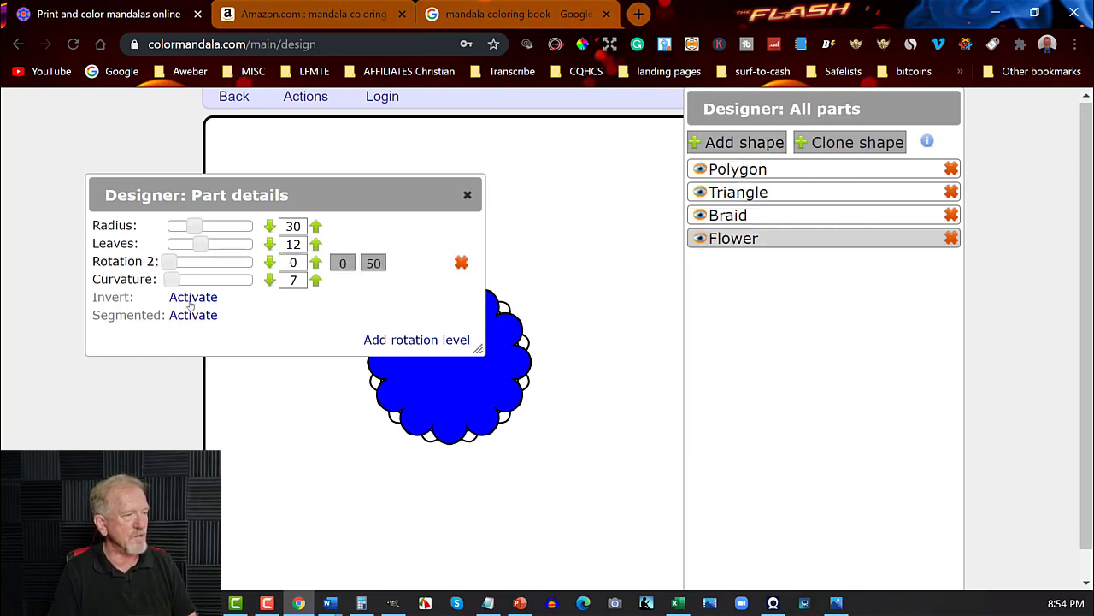
{"action": "left_click", "coordinate": [193, 297]}
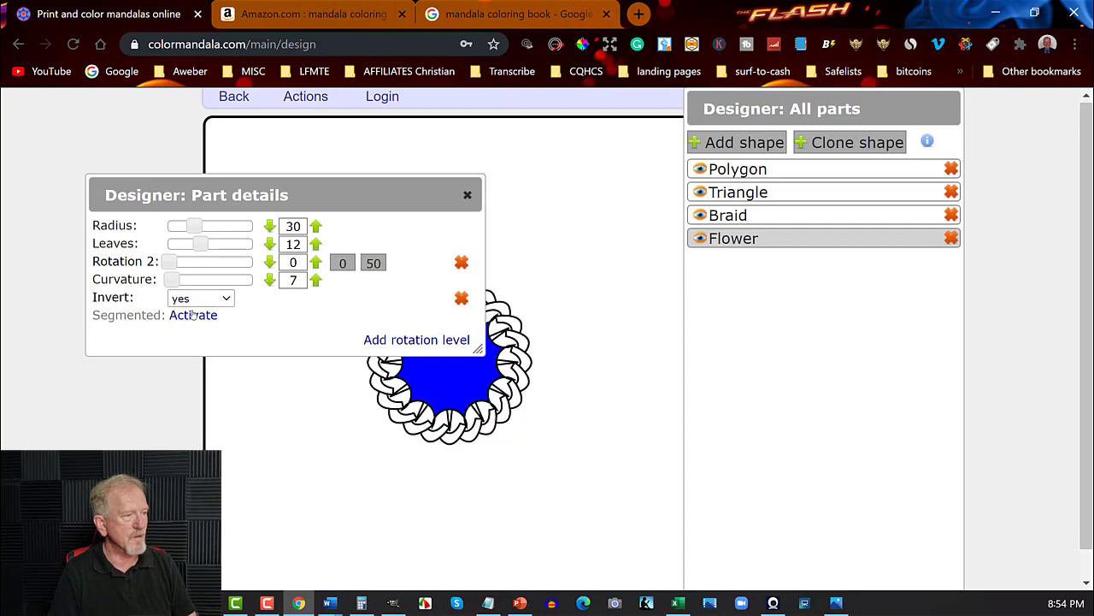
{"action": "left_click", "coordinate": [193, 315]}
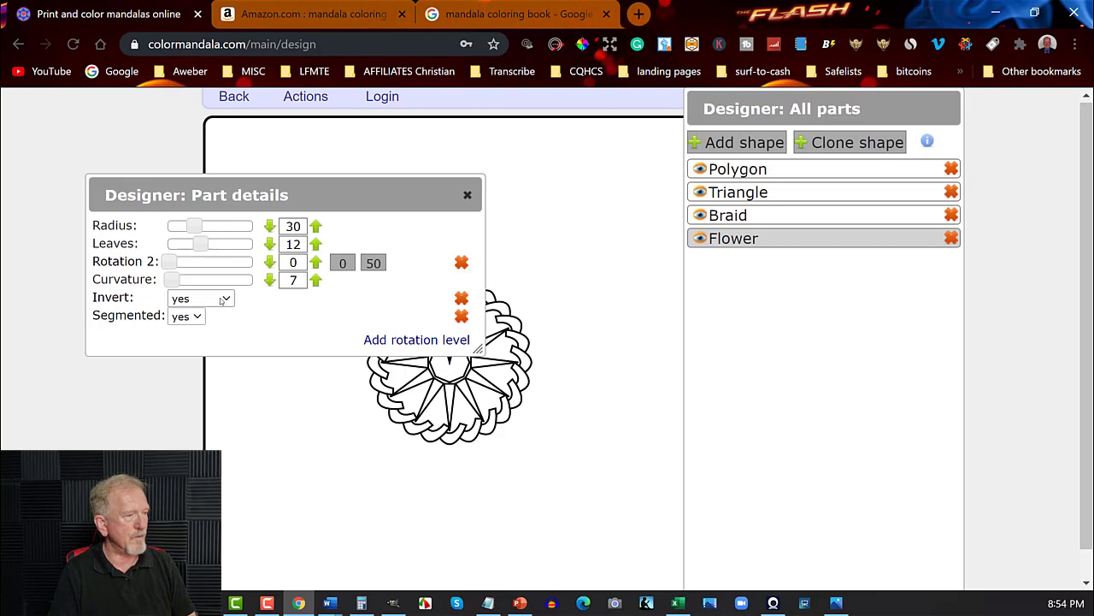
Set the flower's Invert to alternate and its Leaves to 10, moving the part details clear of the drawing
{"action": "left_click", "coordinate": [228, 299]}
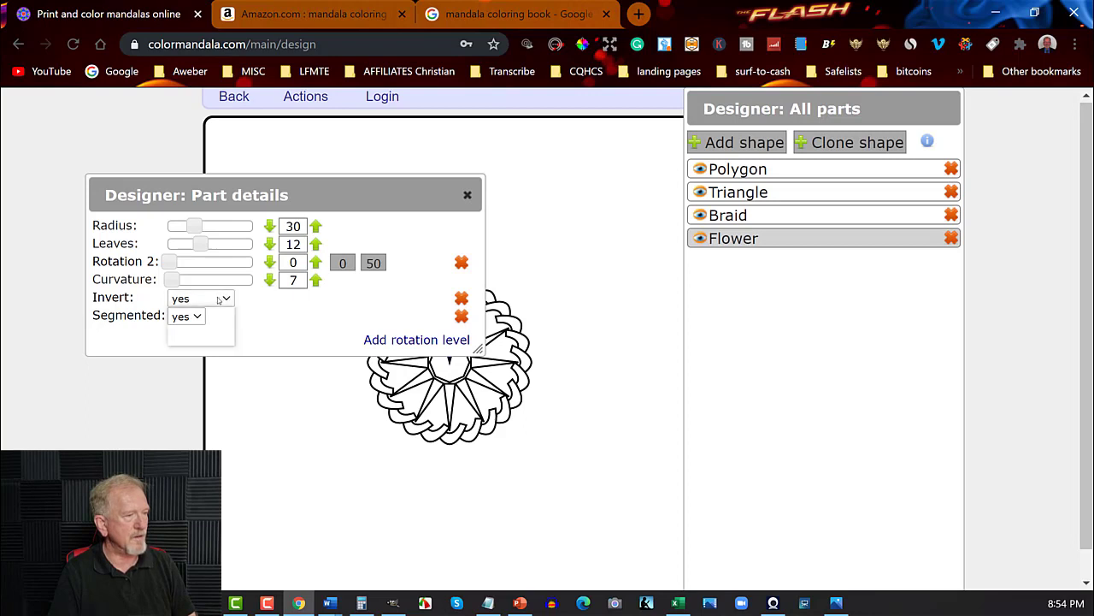
{"action": "left_click", "coordinate": [194, 339]}
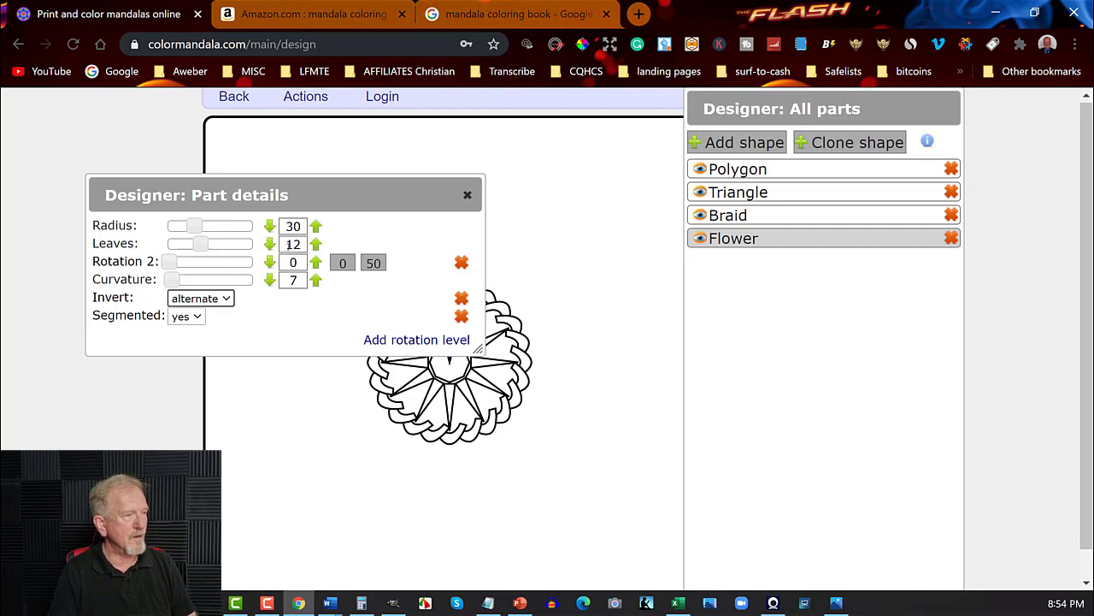
{"action": "left_click_drag", "start_coordinate": [200, 245], "coordinate": [180, 247]}
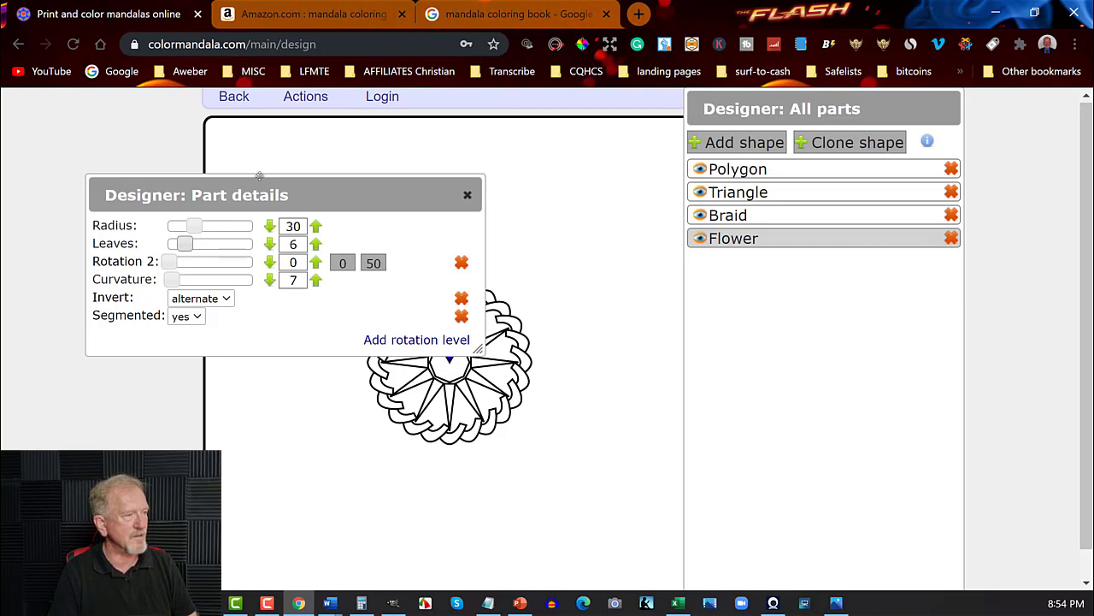
{"action": "left_click_drag", "start_coordinate": [269, 186], "coordinate": [198, 121]}
{"action": "left_click_drag", "start_coordinate": [121, 179], "coordinate": [128, 178]}
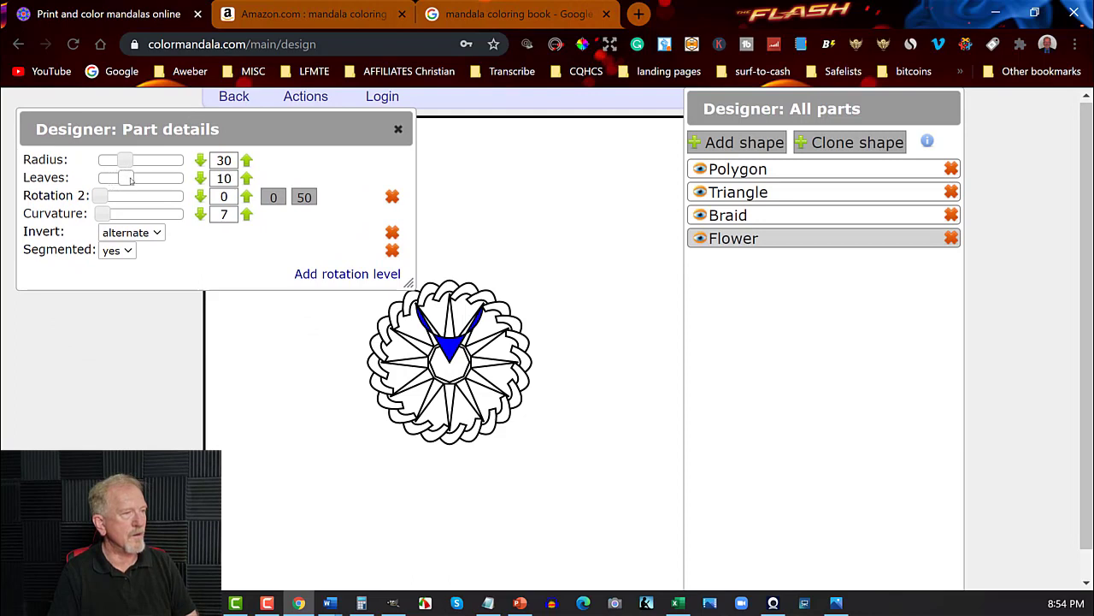
Set the flower's Invert option to yes and its Segmented option to no
{"action": "left_click", "coordinate": [128, 248]}
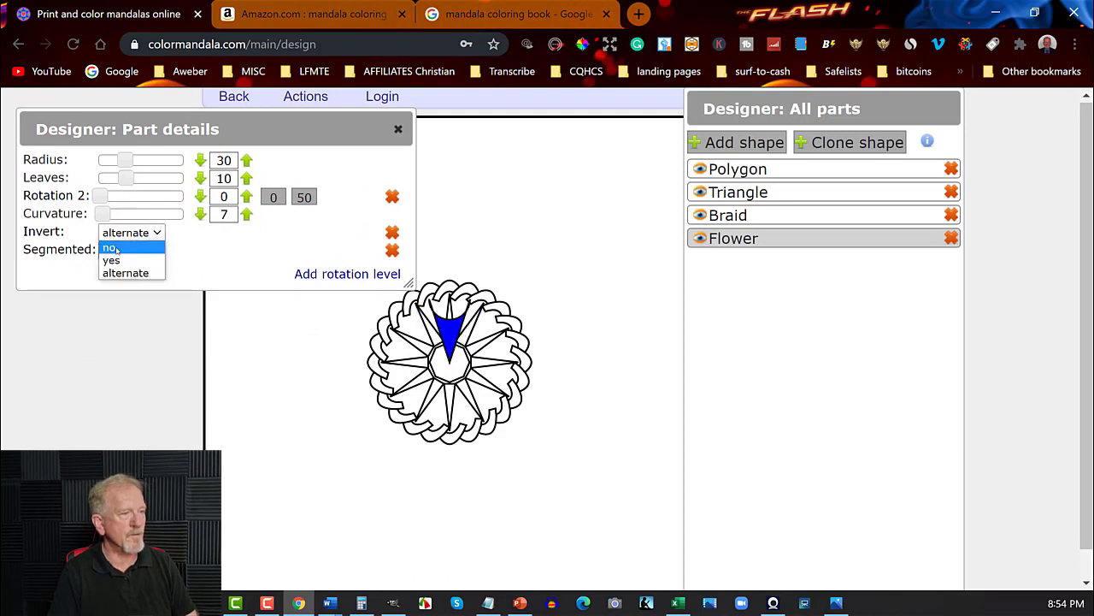
{"action": "left_click", "coordinate": [115, 258]}
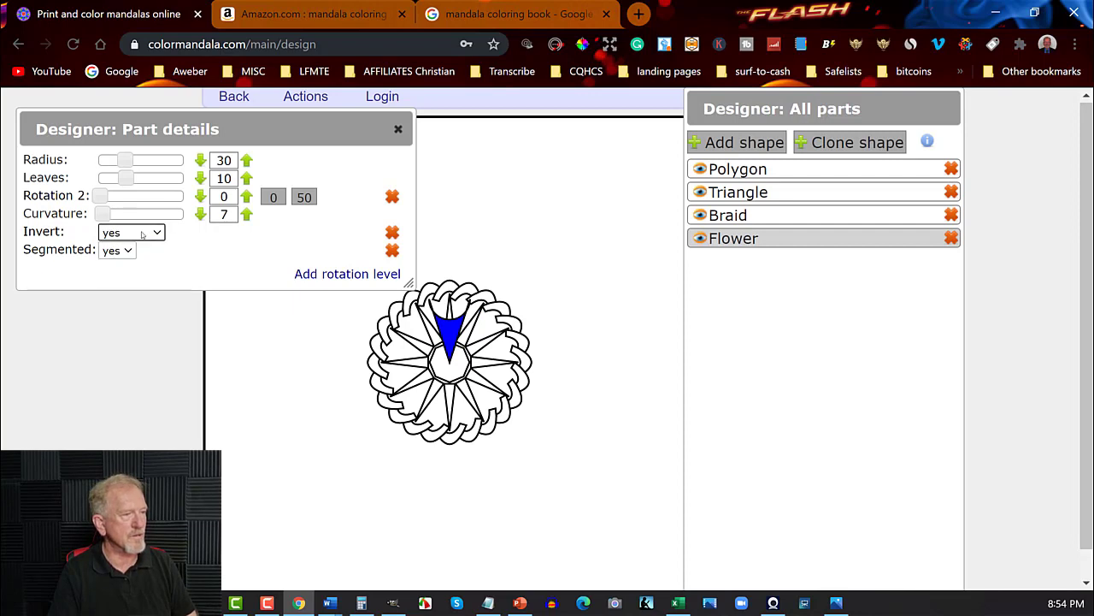
{"action": "left_click", "coordinate": [128, 250]}
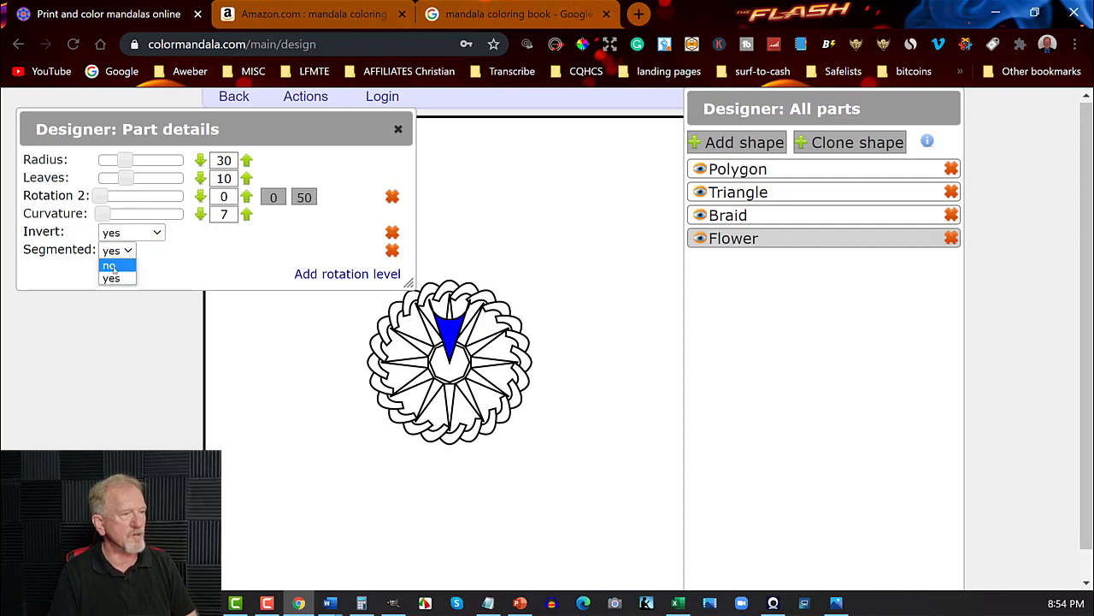
{"action": "left_click", "coordinate": [120, 266]}
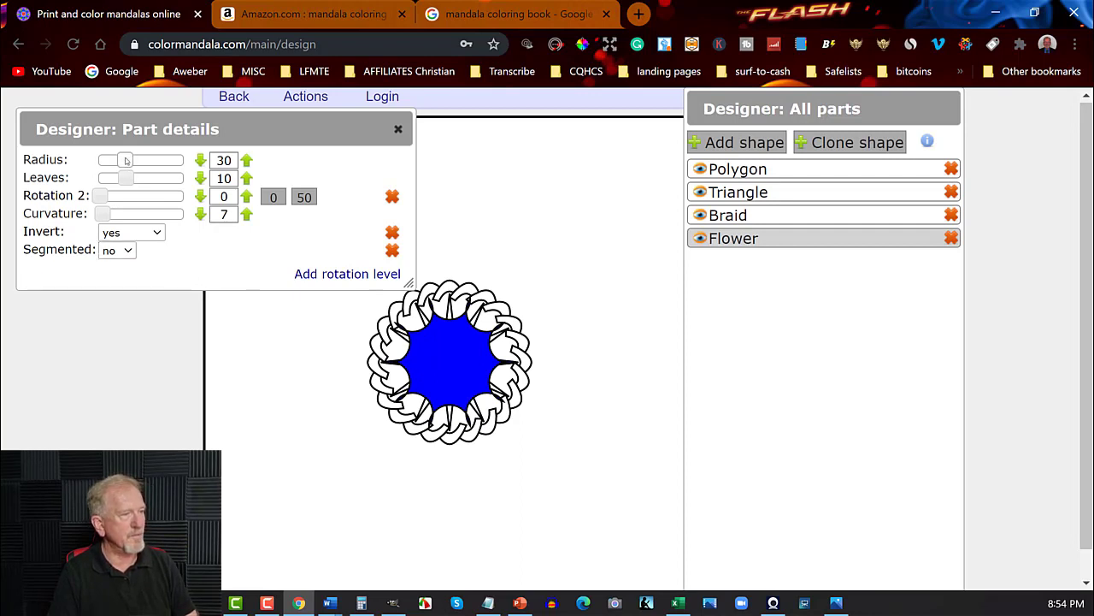
Set the flower's Radius to 53 and move it to the start of the parts order, behind the other shapes
{"action": "left_click_drag", "start_coordinate": [126, 160], "coordinate": [144, 167]}
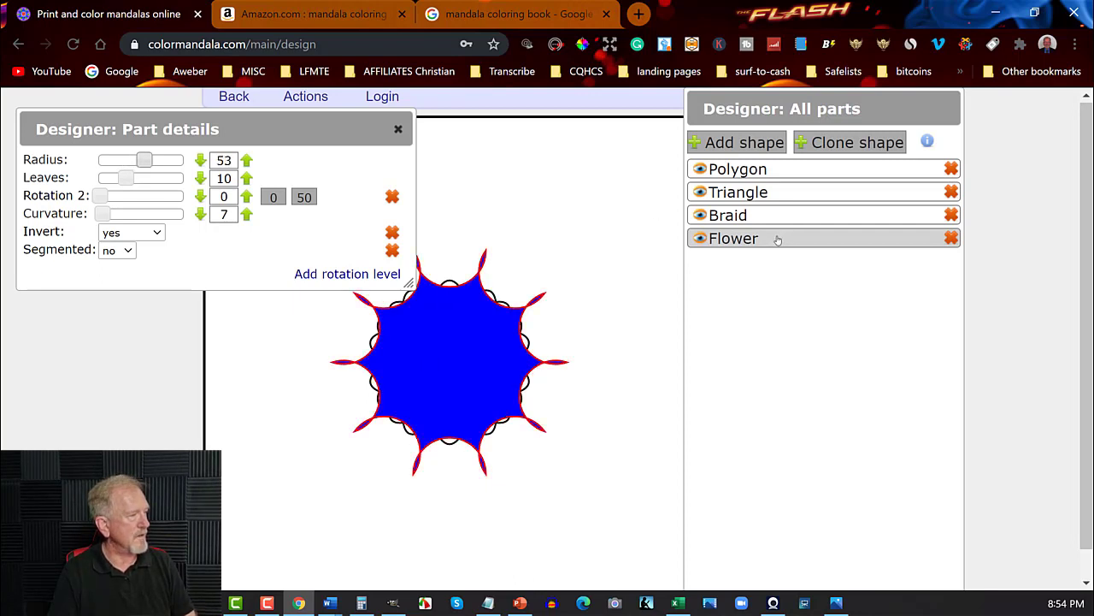
{"action": "left_click_drag", "start_coordinate": [777, 239], "coordinate": [772, 169]}
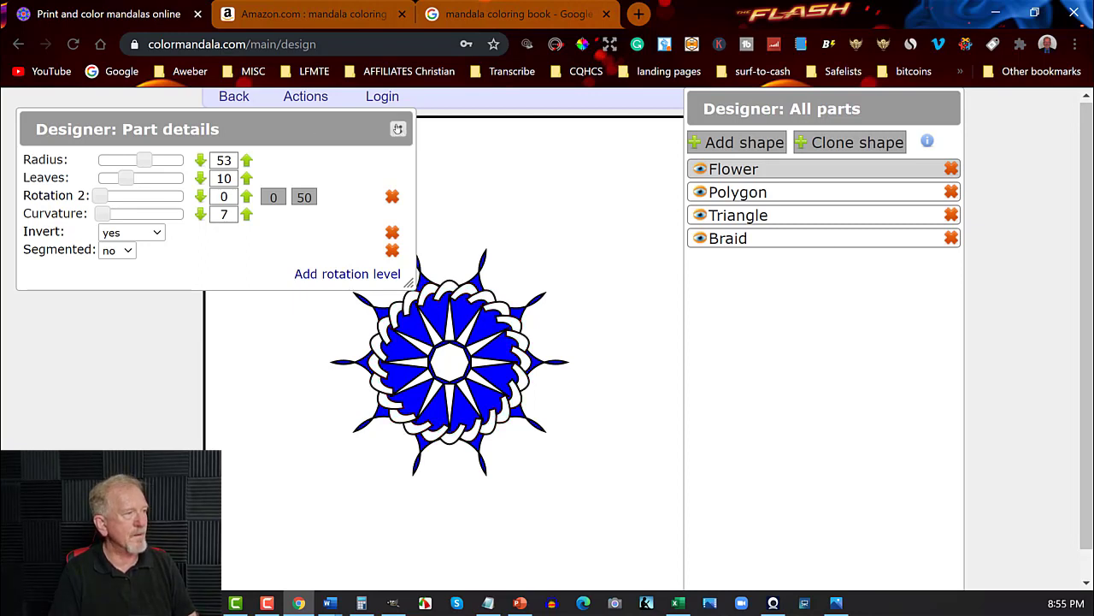
{"action": "left_click", "coordinate": [398, 129]}
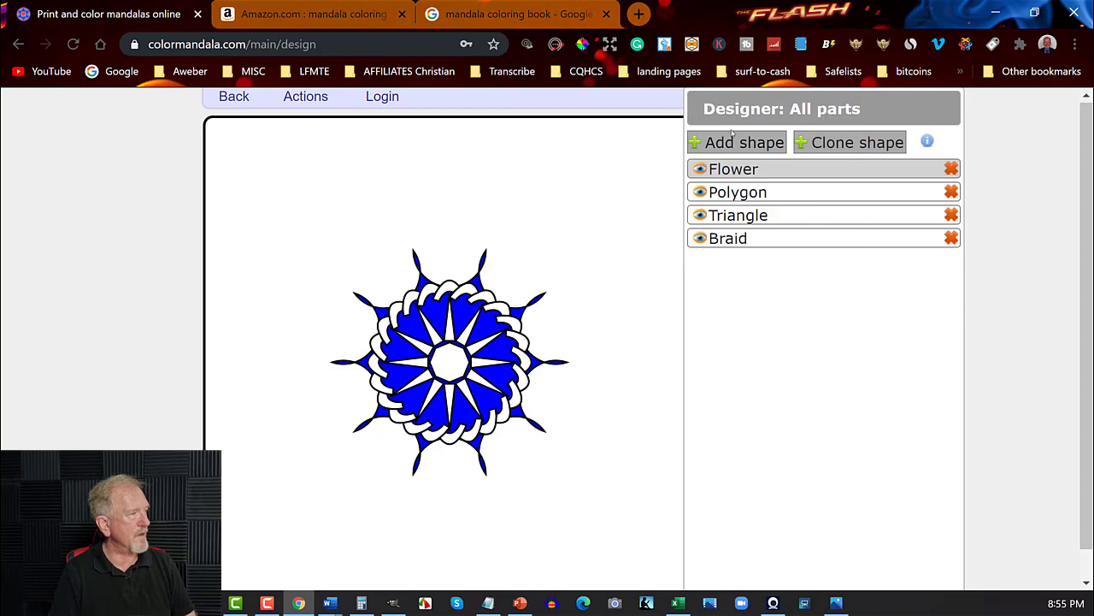
Add a leaf shape and activate its Start, End, Repeats, Curvature, Chop and Rotation settings
{"action": "mouse_move", "coordinate": [732, 137]}
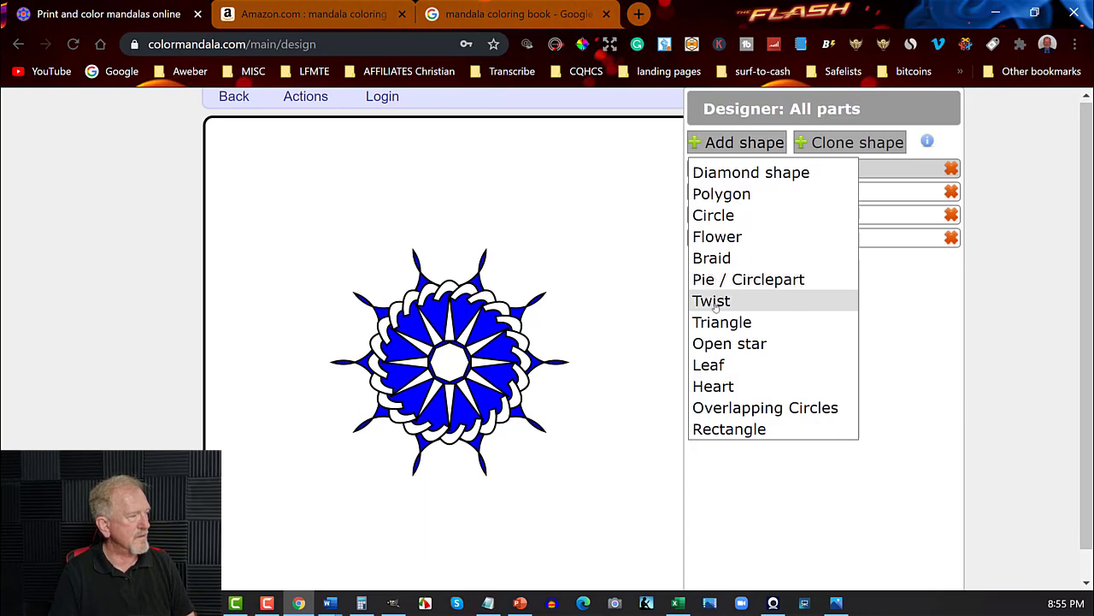
{"action": "left_click", "coordinate": [716, 366]}
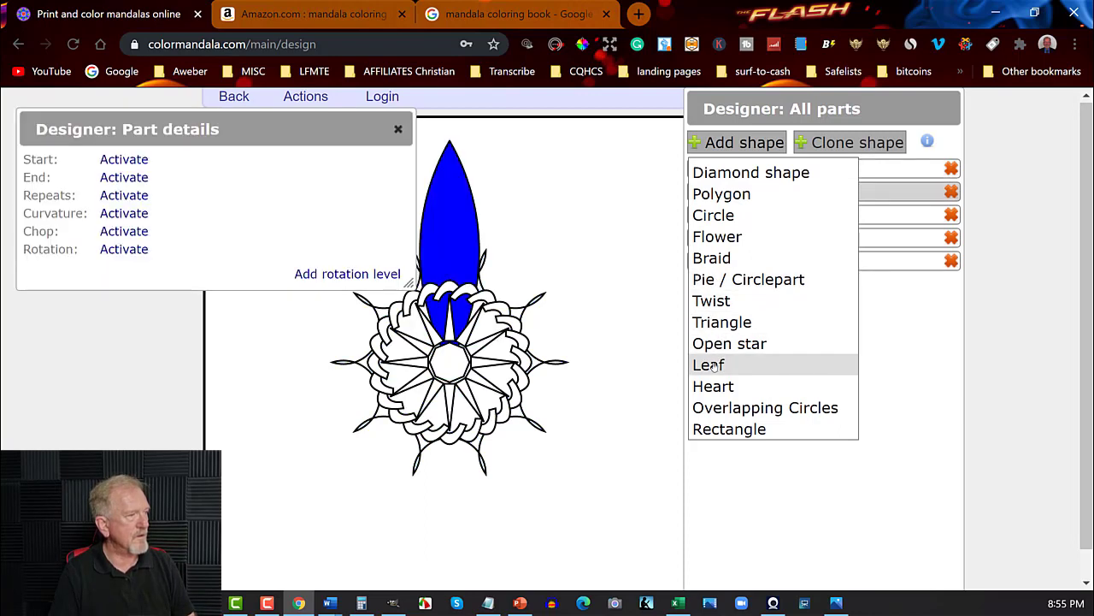
{"action": "left_click", "coordinate": [130, 161]}
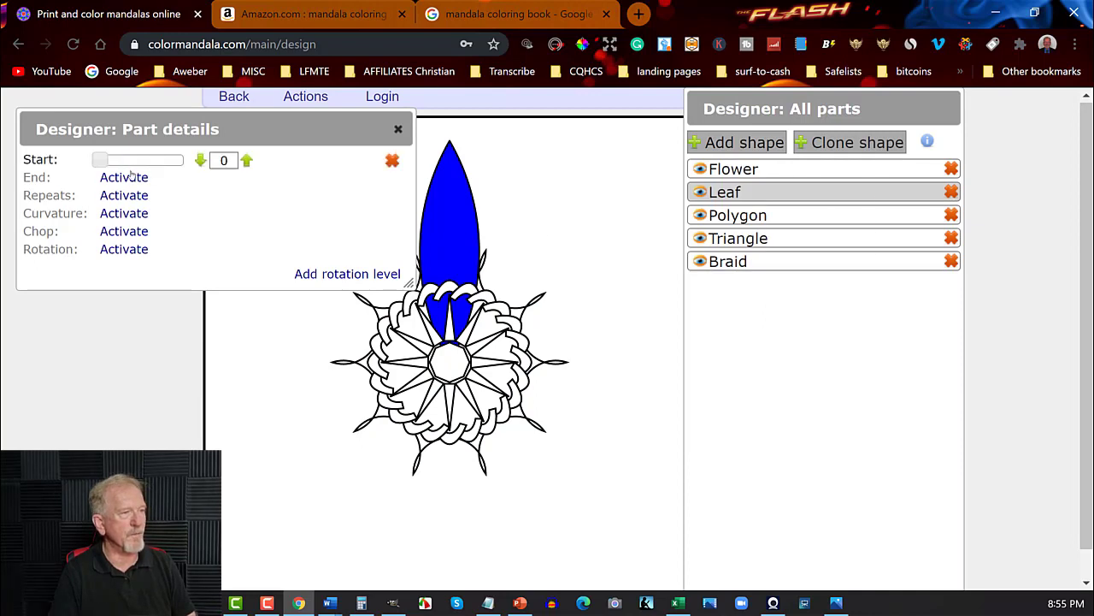
{"action": "left_click", "coordinate": [131, 176]}
{"action": "left_click", "coordinate": [124, 195]}
{"action": "left_click", "coordinate": [121, 214]}
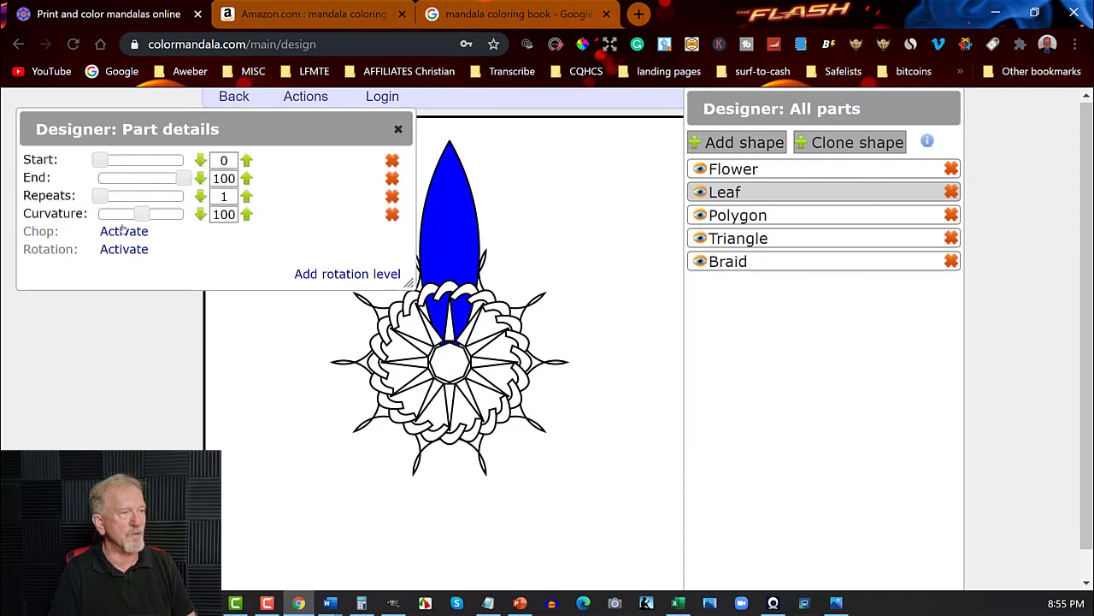
{"action": "left_click", "coordinate": [123, 230]}
{"action": "left_click", "coordinate": [122, 249]}
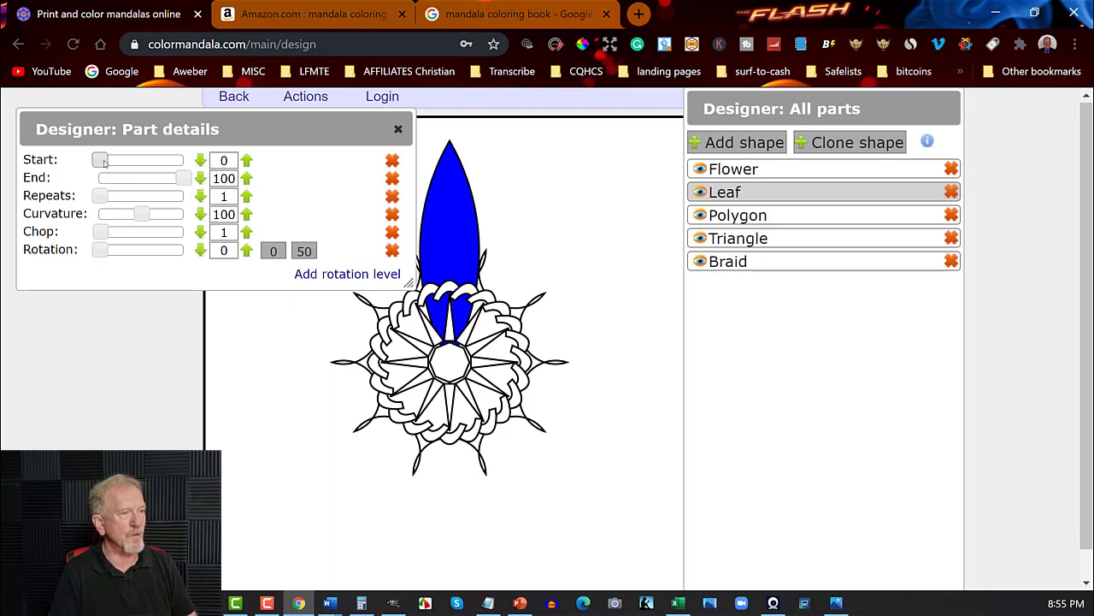
Set the leaf's End to 57, Curvature to 57 and Repeats to 12, then close its part details
{"action": "left_click_drag", "start_coordinate": [183, 176], "coordinate": [148, 177]}
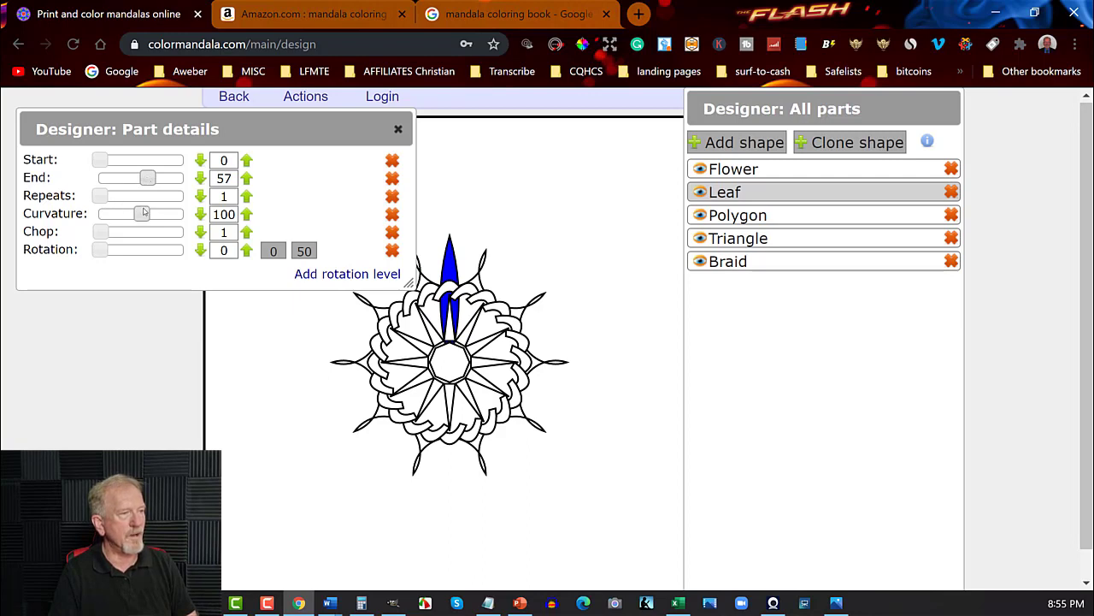
{"action": "mouse_move", "coordinate": [140, 215]}
{"action": "left_mouse_down"}
{"action": "mouse_move", "coordinate": [150, 216]}
{"action": "mouse_move", "coordinate": [122, 215]}
{"action": "left_mouse_up"}
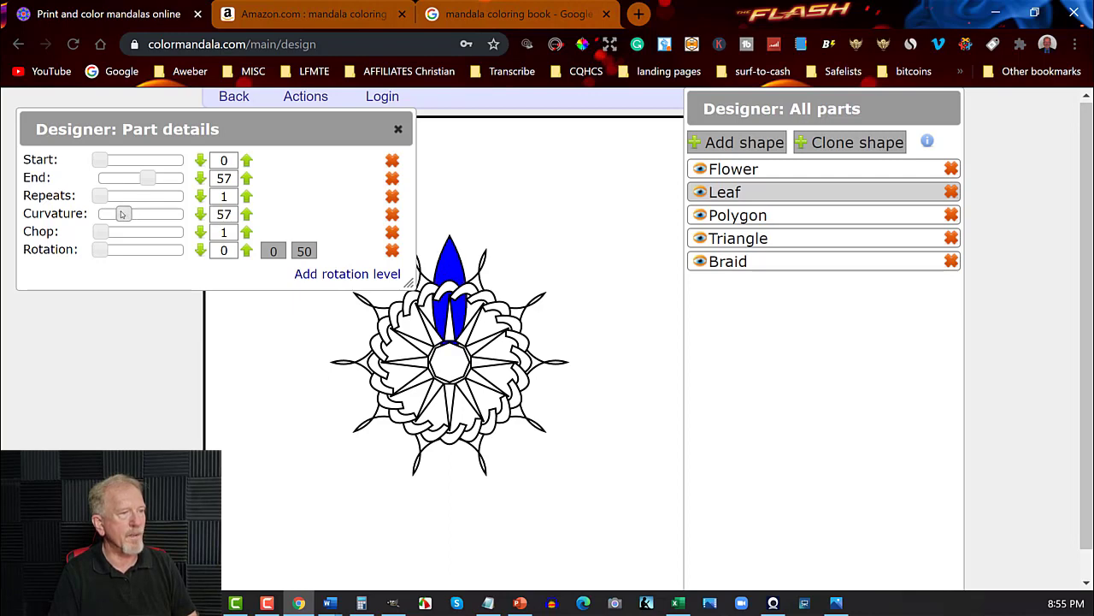
{"action": "double_click", "coordinate": [220, 195]}
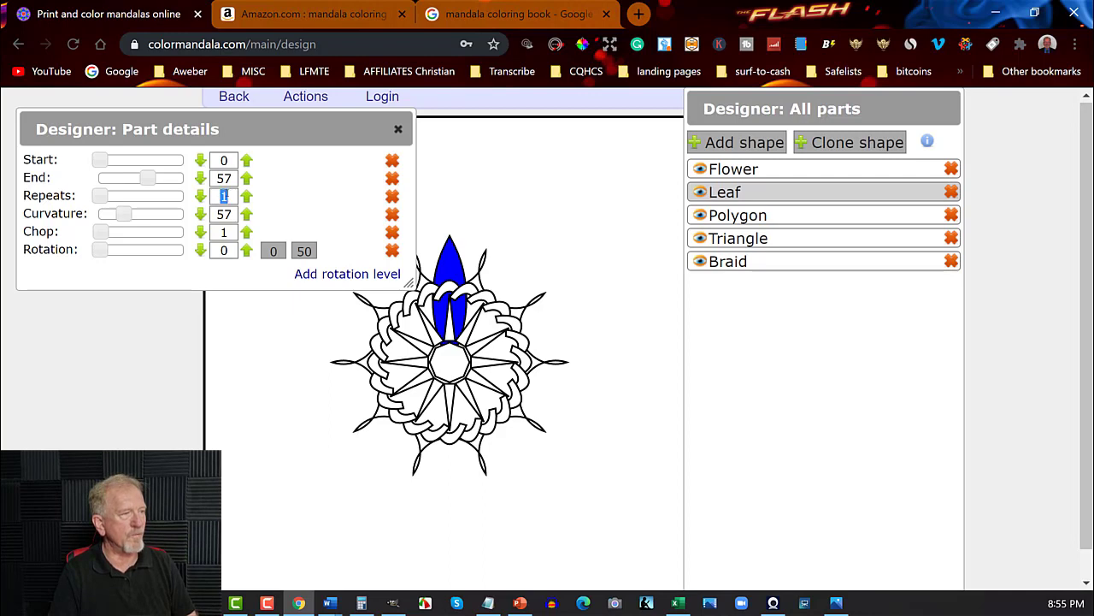
{"action": "type", "text": "12"}
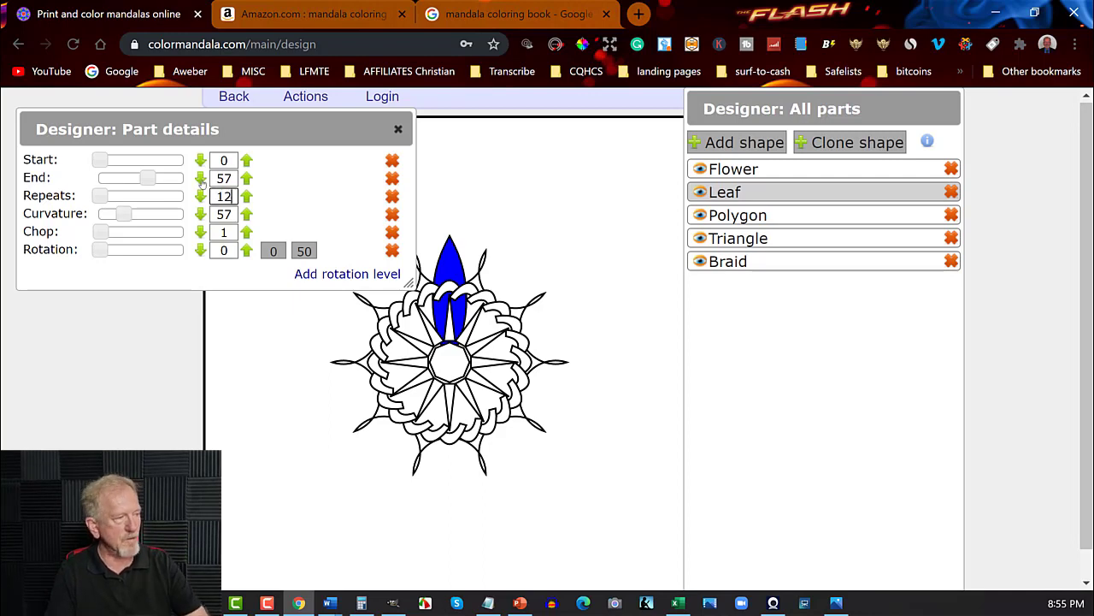
{"action": "key", "text": "Return"}
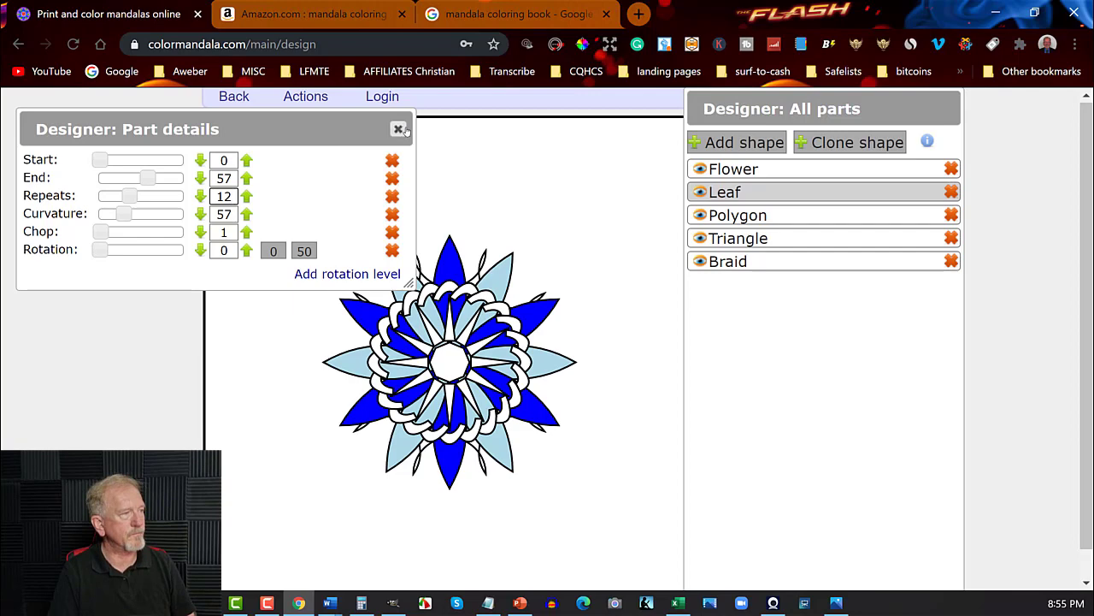
{"action": "left_click", "coordinate": [398, 130]}
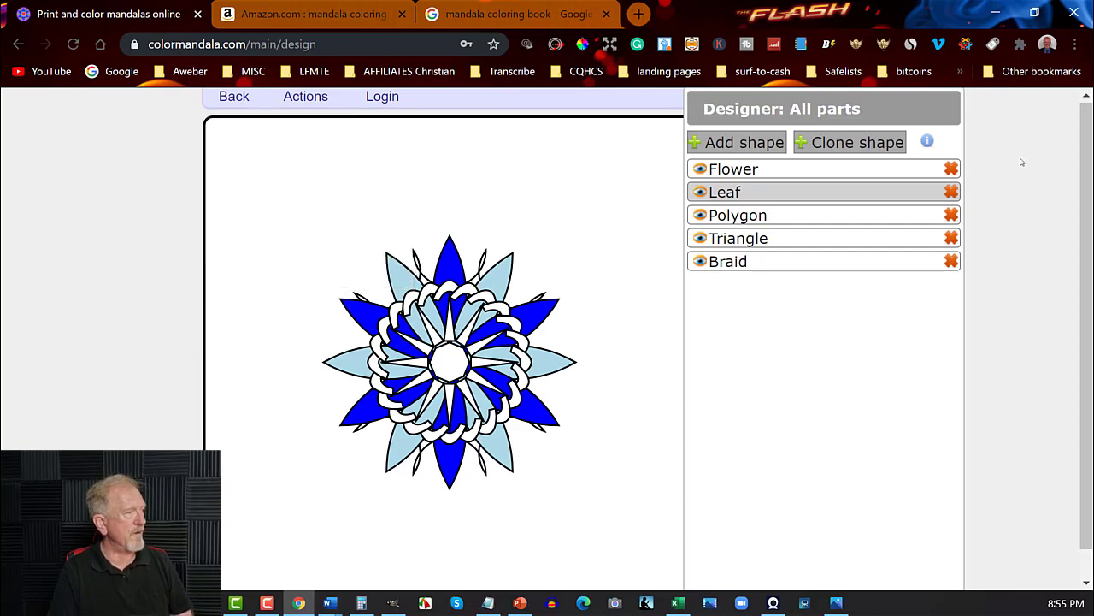
Add a heart shape with its Size and Rotation settings activated, and give it a rotation level
{"action": "left_click", "coordinate": [740, 142]}
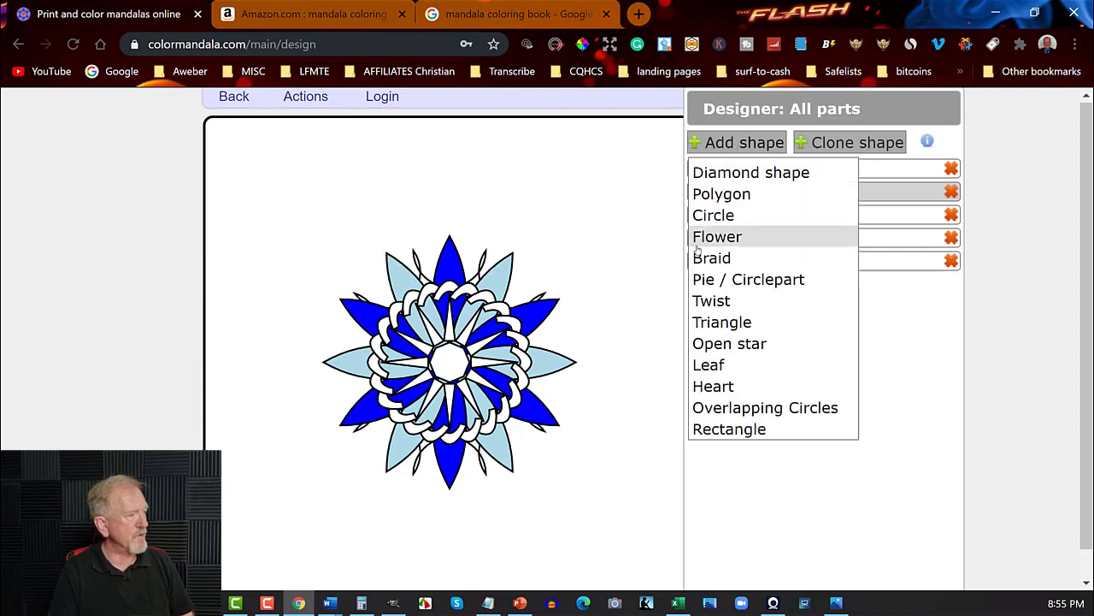
{"action": "left_click", "coordinate": [713, 386]}
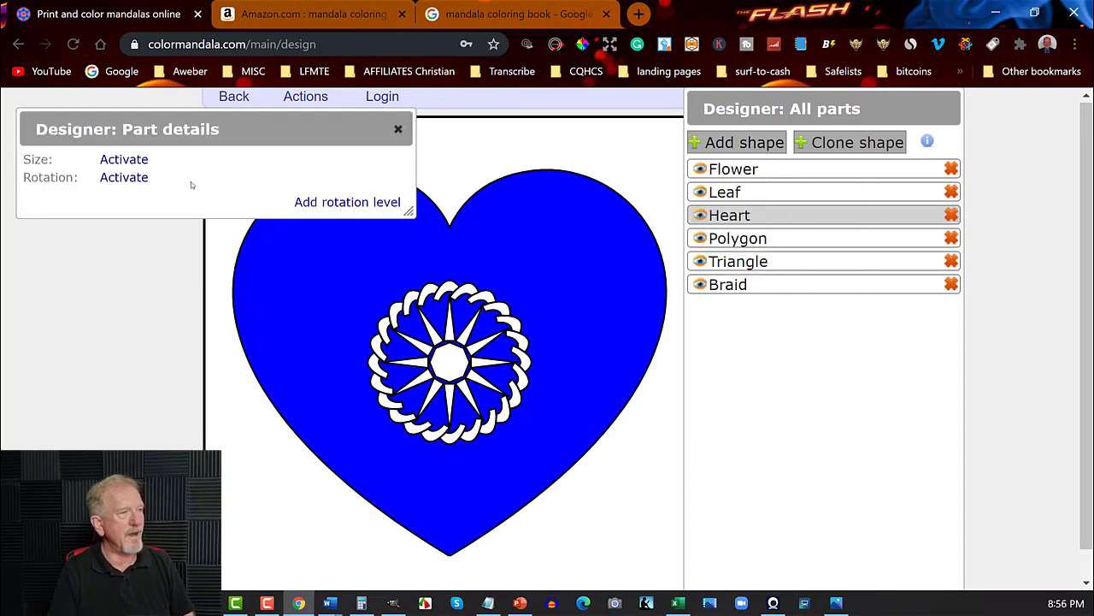
{"action": "left_click", "coordinate": [124, 160]}
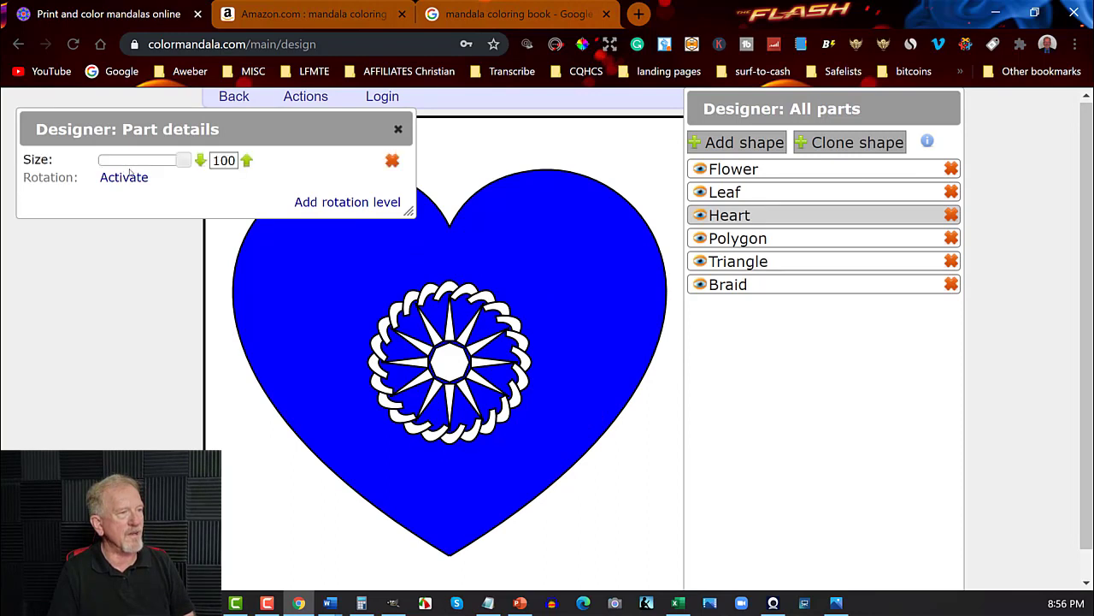
{"action": "left_click", "coordinate": [131, 177]}
{"action": "left_click", "coordinate": [366, 204]}
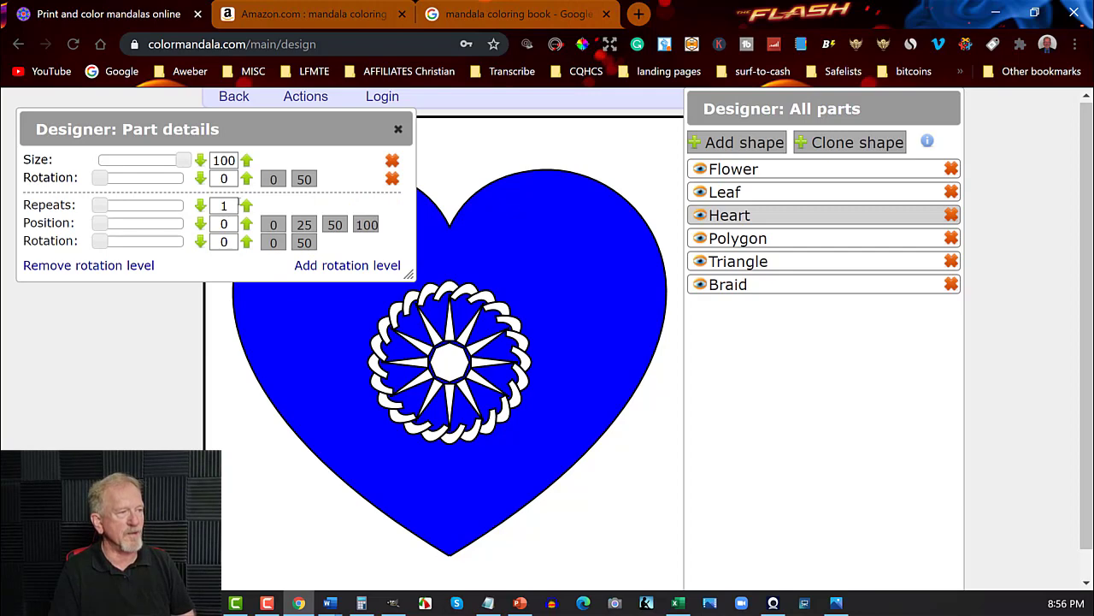
Set the heart's Repeats to 12, Size to 8 and Position to 60 so small hearts sit on the leaf tips
{"action": "double_click", "coordinate": [226, 205]}
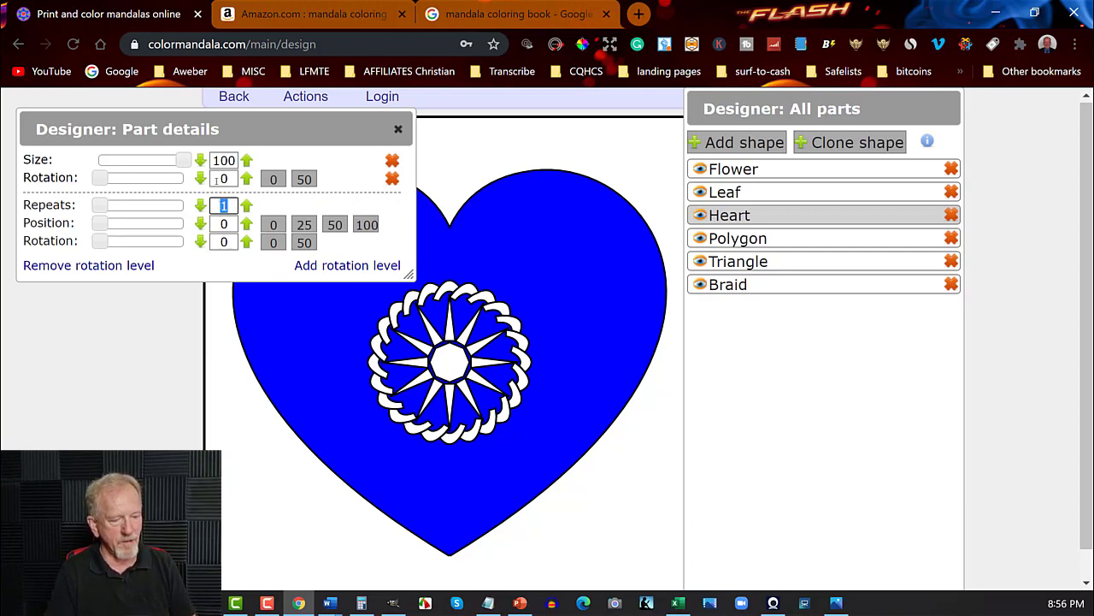
{"action": "type", "text": "12"}
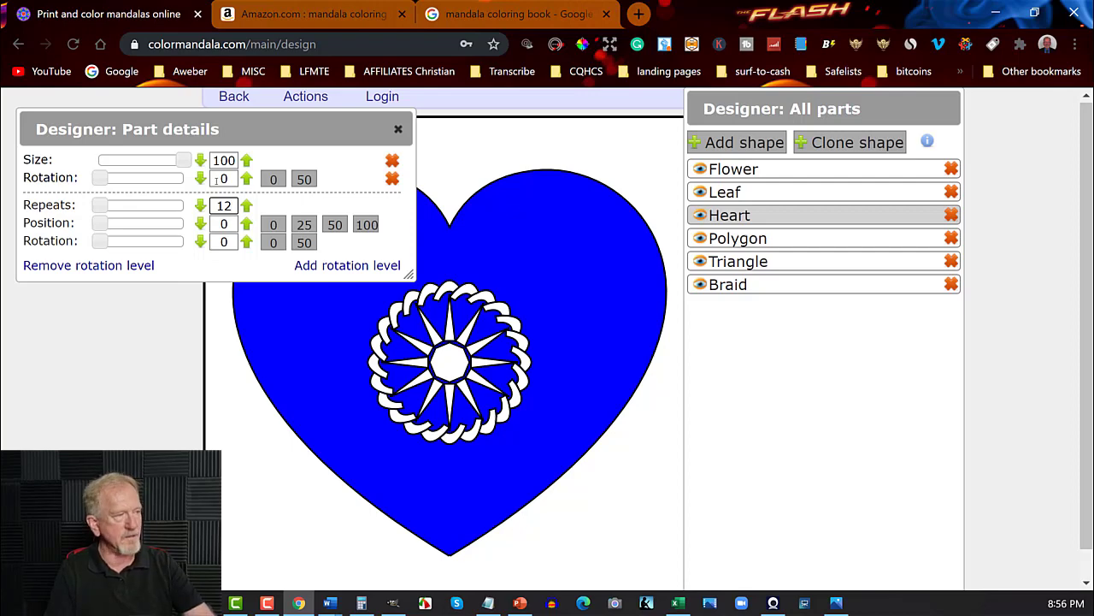
{"action": "key", "text": "Return"}
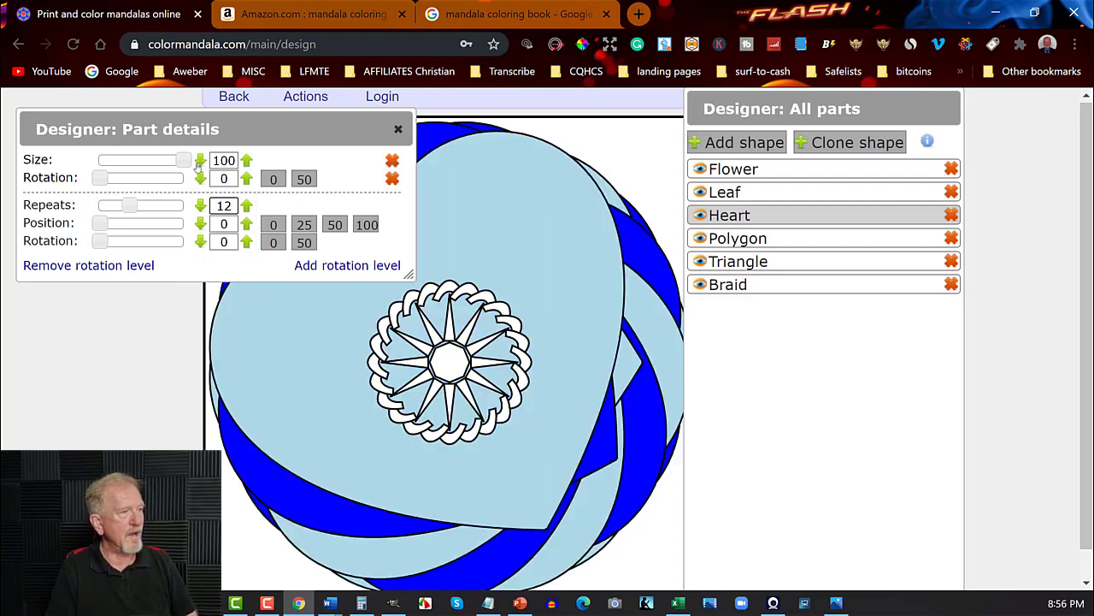
{"action": "left_click_drag", "start_coordinate": [186, 161], "coordinate": [118, 167]}
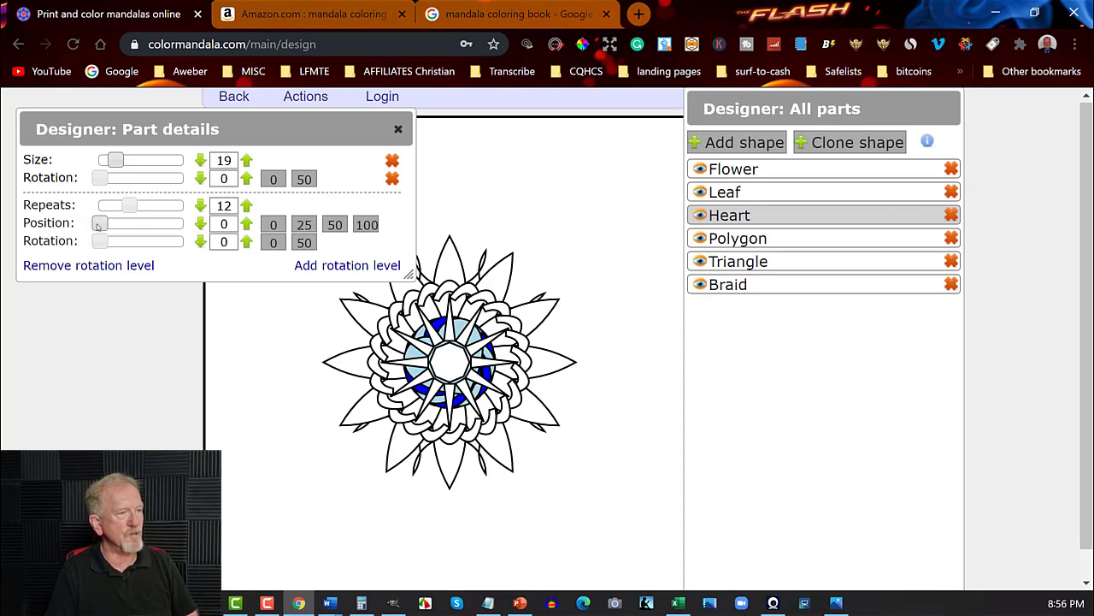
{"action": "left_click_drag", "start_coordinate": [99, 224], "coordinate": [162, 229]}
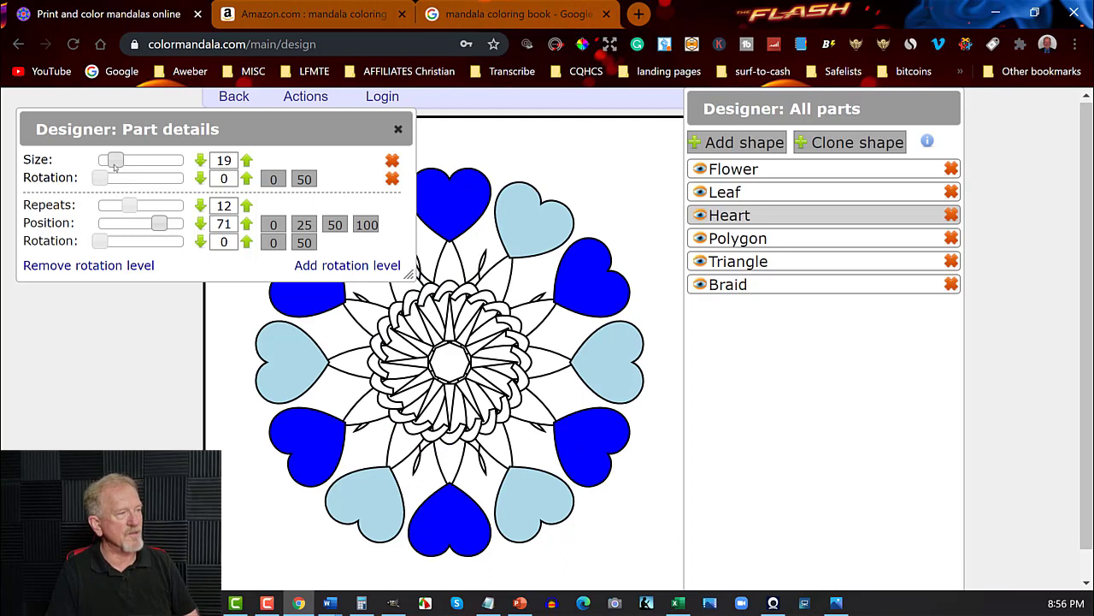
{"action": "left_click_drag", "start_coordinate": [115, 166], "coordinate": [103, 165]}
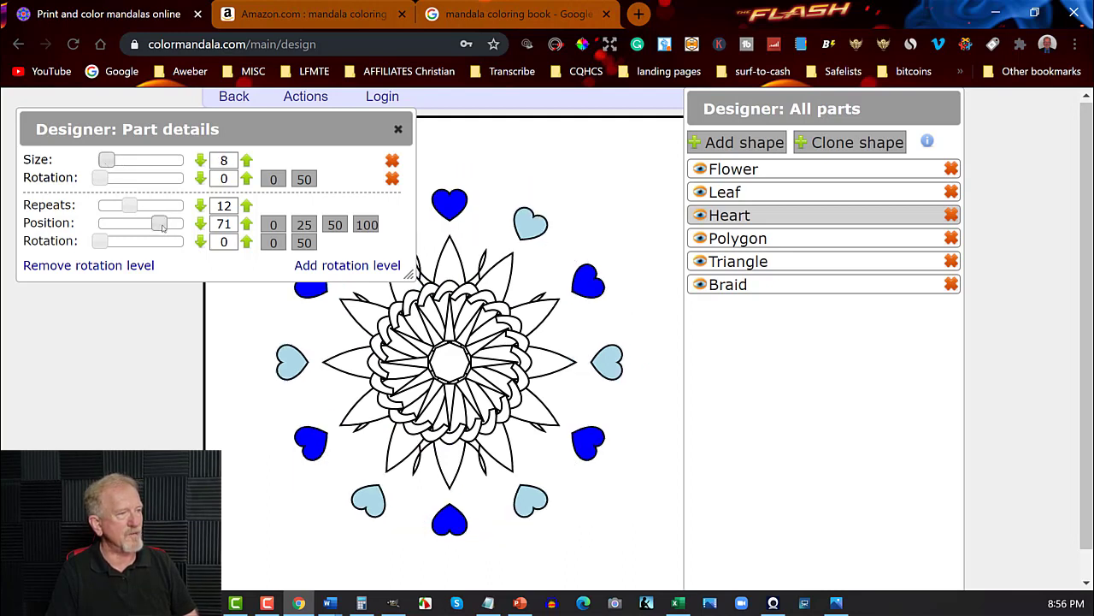
{"action": "left_click_drag", "start_coordinate": [162, 225], "coordinate": [154, 225]}
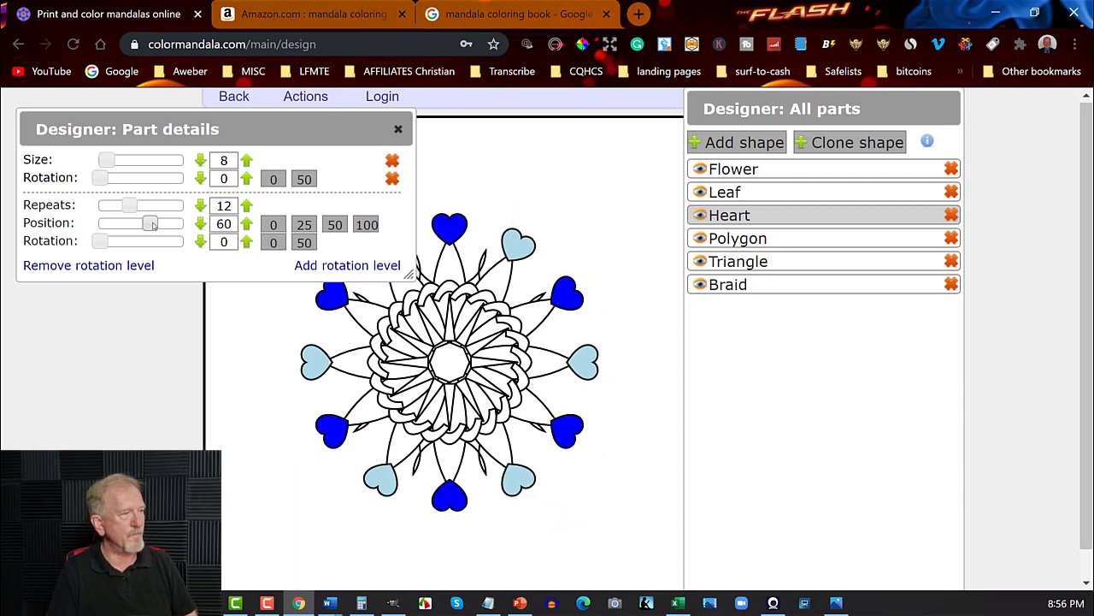
{"action": "left_click", "coordinate": [398, 129]}
Add a twist shape and set its Radius to 74 so it encircles the ring of hearts
{"action": "left_click", "coordinate": [748, 142]}
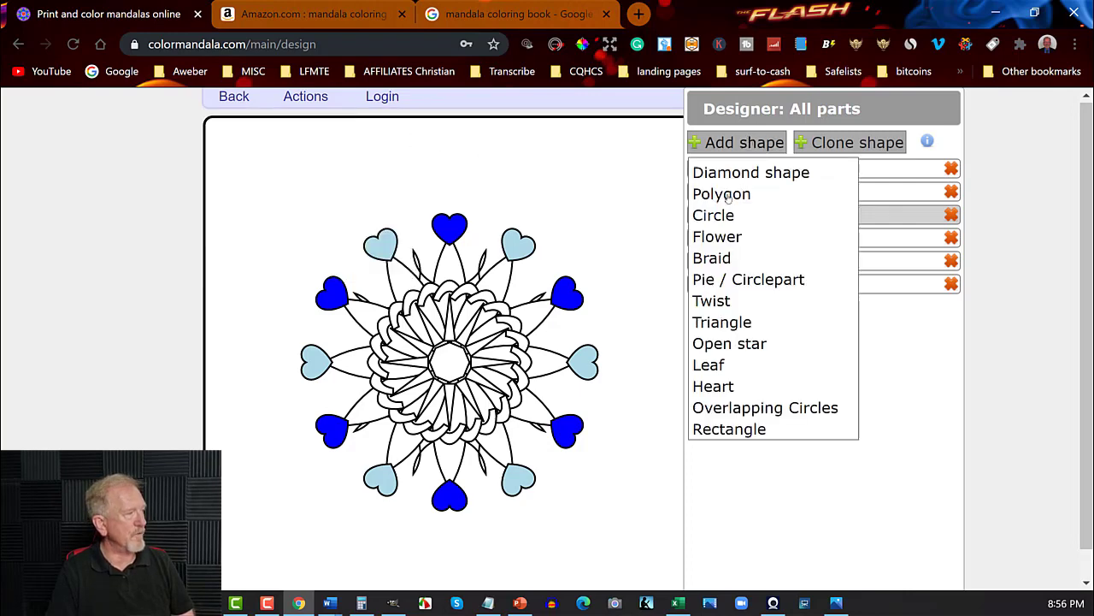
{"action": "left_click", "coordinate": [718, 300]}
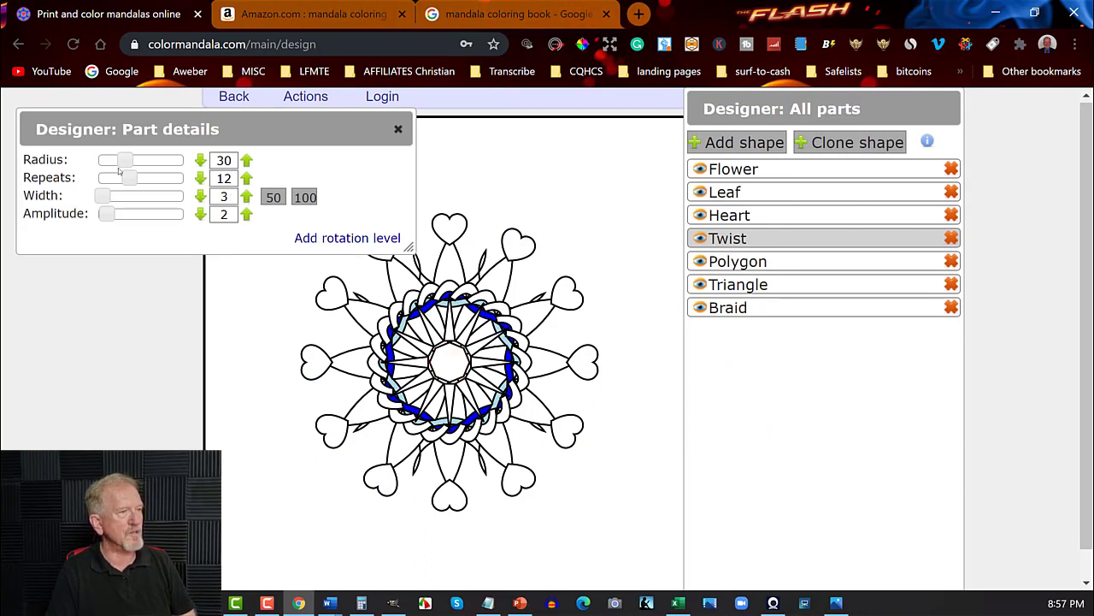
{"action": "left_click_drag", "start_coordinate": [120, 170], "coordinate": [160, 162]}
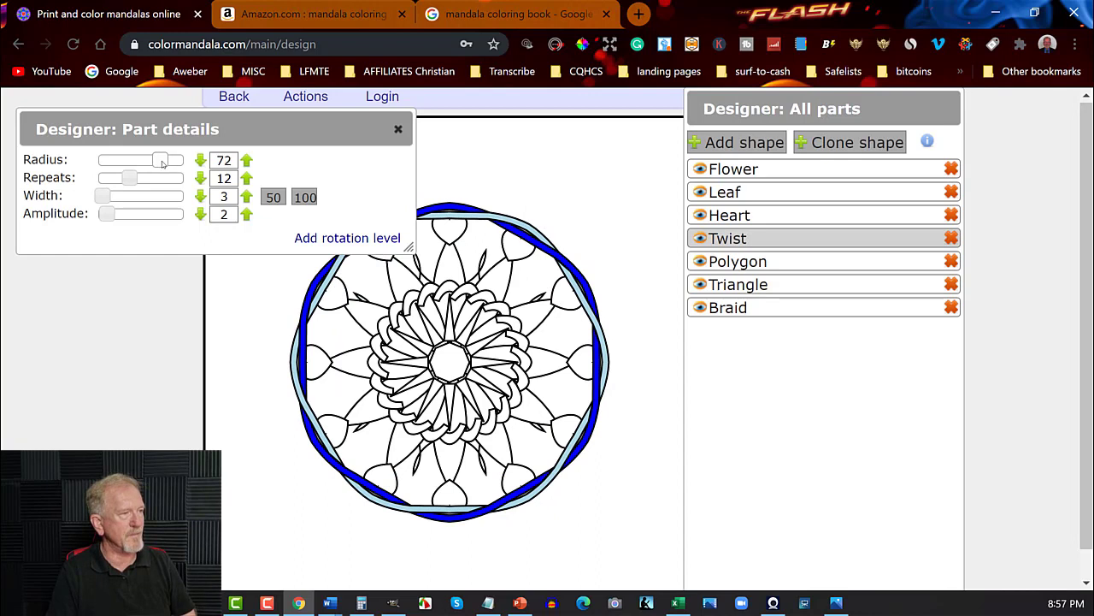
{"action": "left_click_drag", "start_coordinate": [163, 162], "coordinate": [164, 163]}
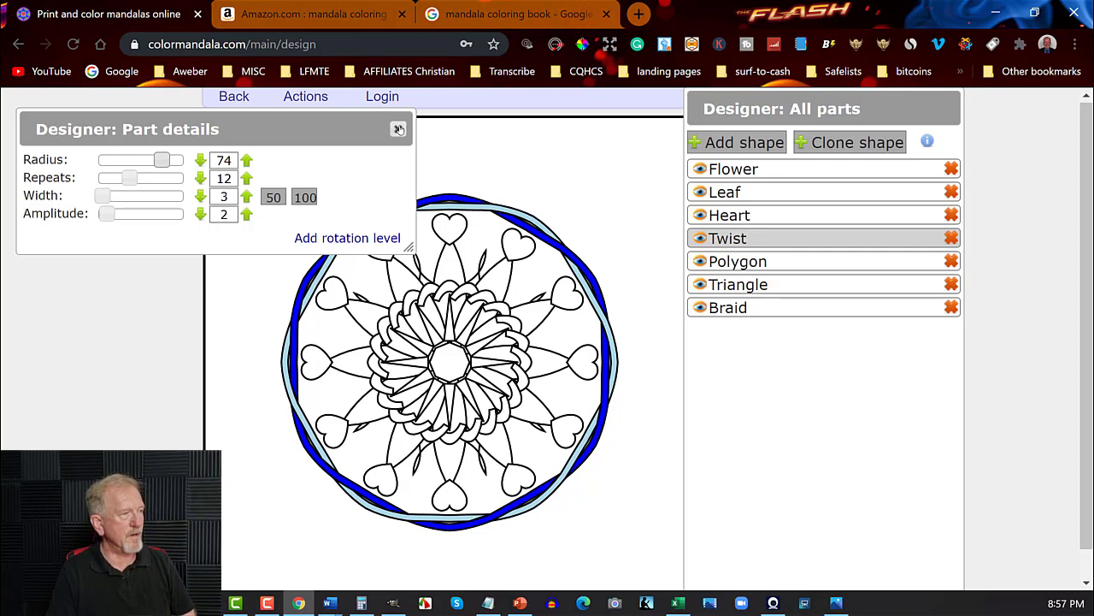
{"action": "left_click", "coordinate": [398, 129]}
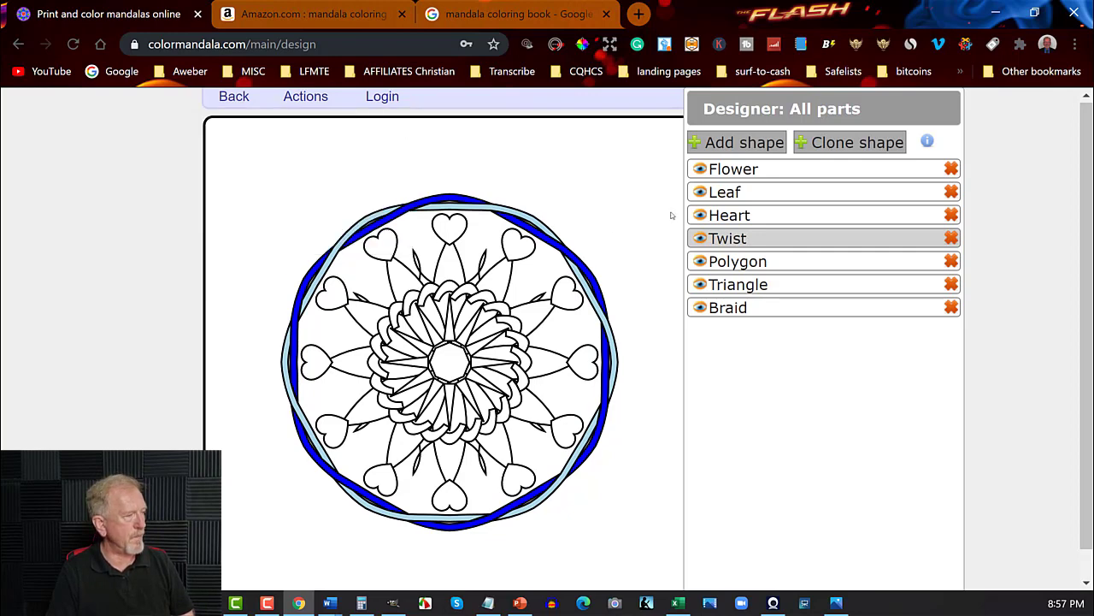
Add a second twist shape to the mandala
{"action": "left_click", "coordinate": [749, 142]}
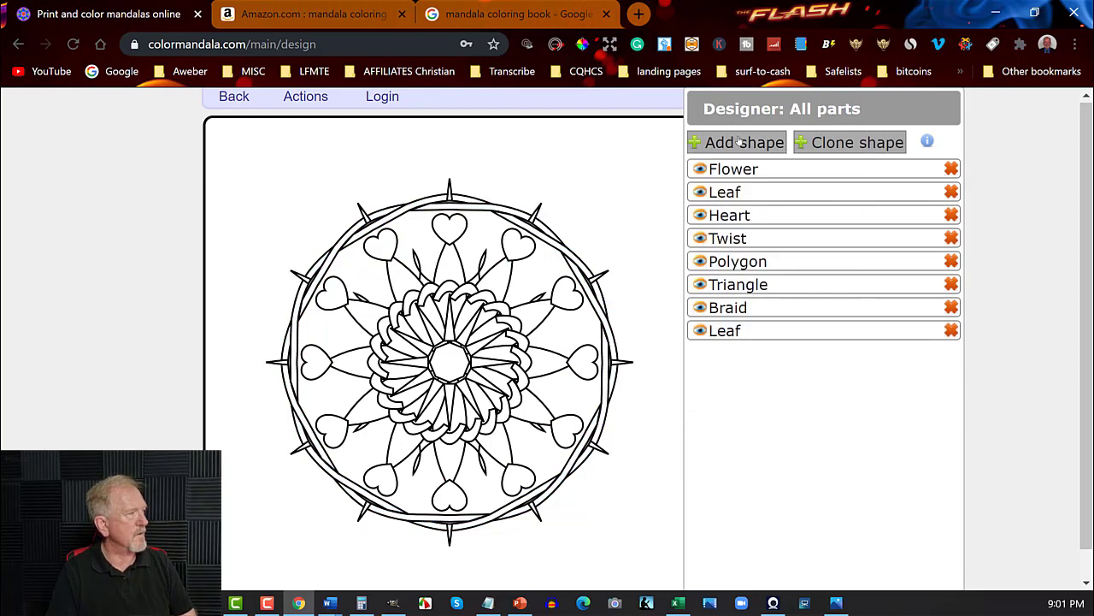
{"action": "left_click", "coordinate": [742, 143]}
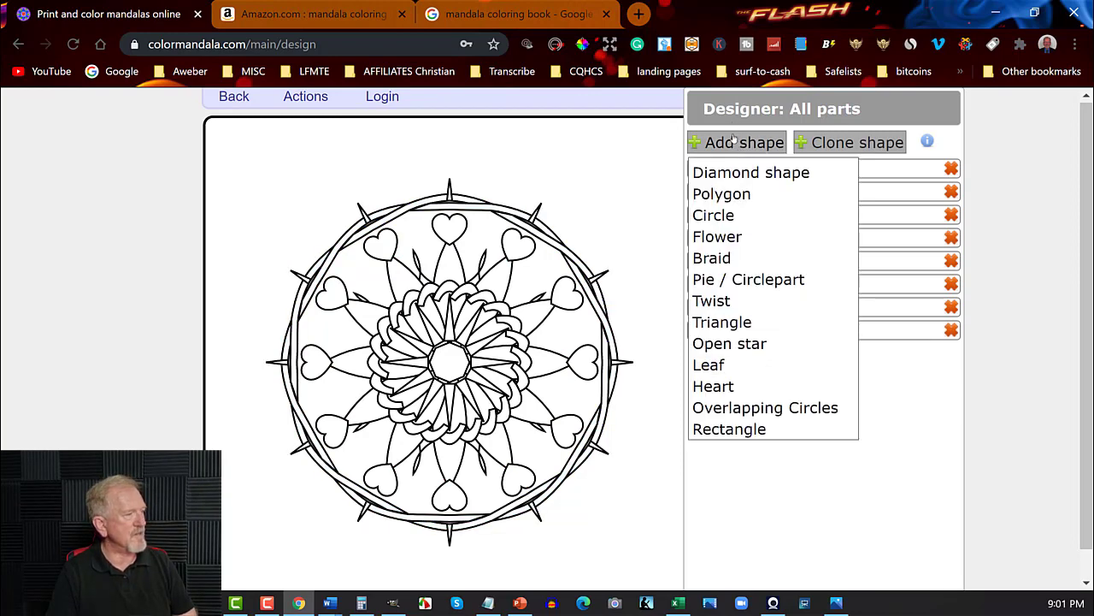
{"action": "left_click", "coordinate": [687, 364]}
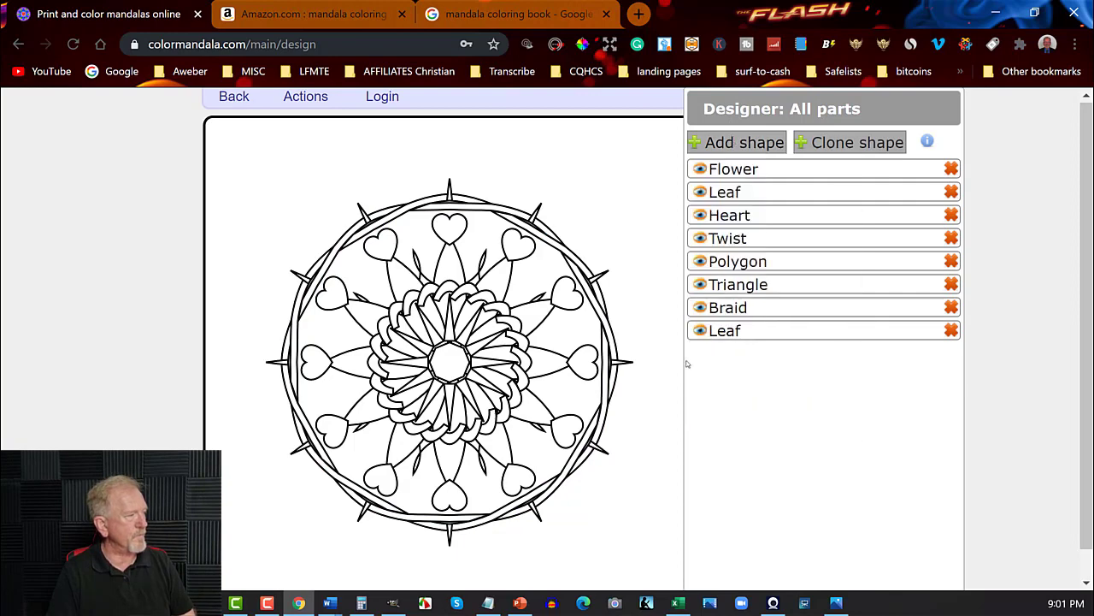
{"action": "left_click", "coordinate": [728, 145]}
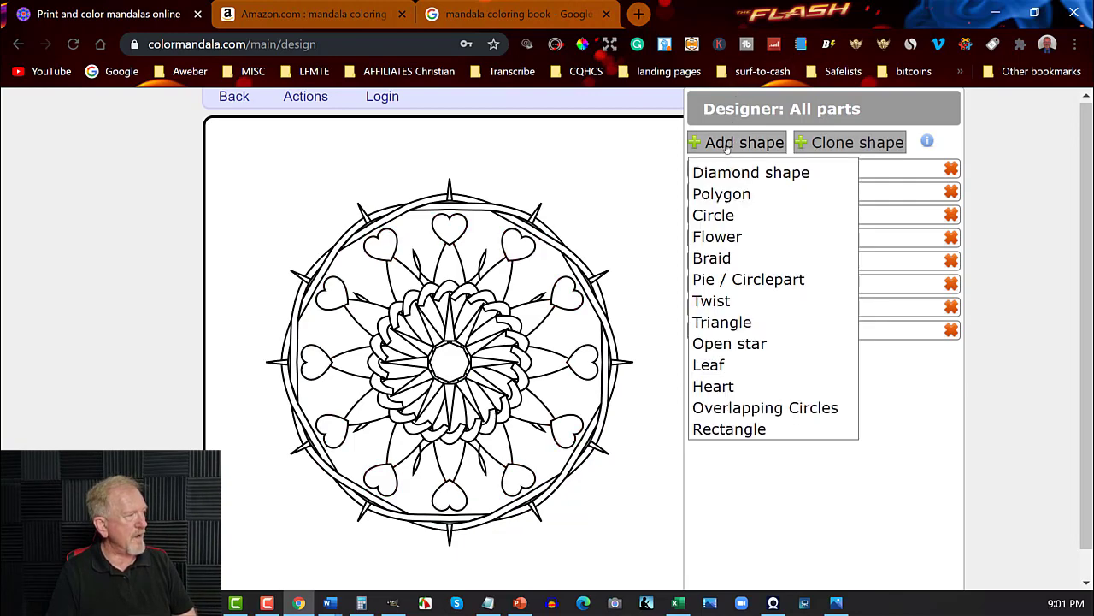
{"action": "left_click", "coordinate": [712, 302]}
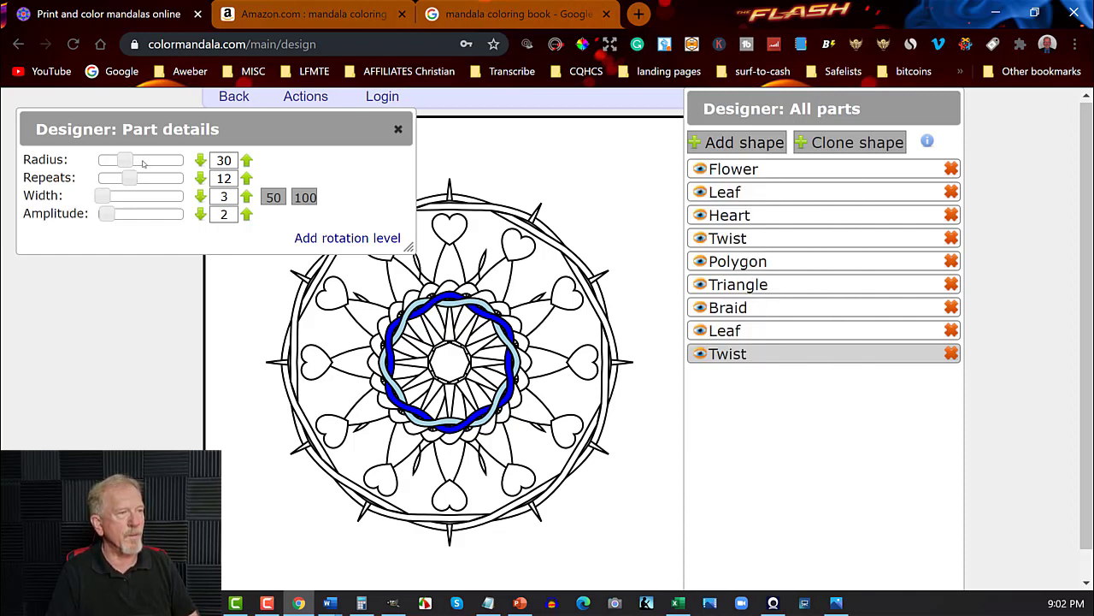
Set the second twist's Radius to 87 so it encloses the whole design, and close its part details
{"action": "left_click_drag", "start_coordinate": [125, 162], "coordinate": [177, 166]}
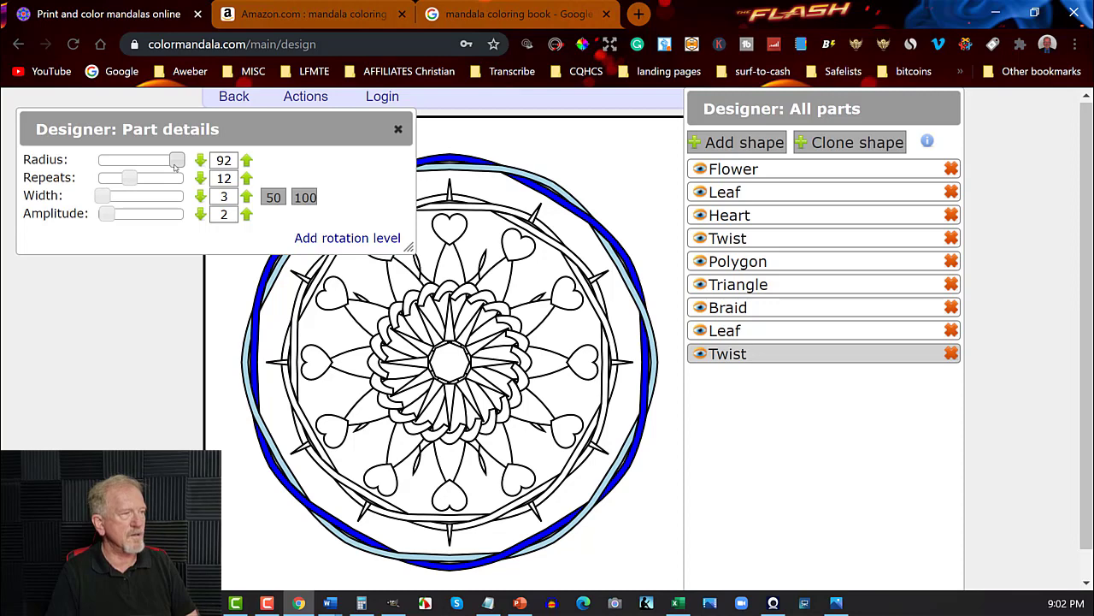
{"action": "mouse_move", "coordinate": [169, 166]}
{"action": "left_mouse_down"}
{"action": "mouse_move", "coordinate": [158, 165]}
{"action": "mouse_move", "coordinate": [169, 167]}
{"action": "left_mouse_up"}
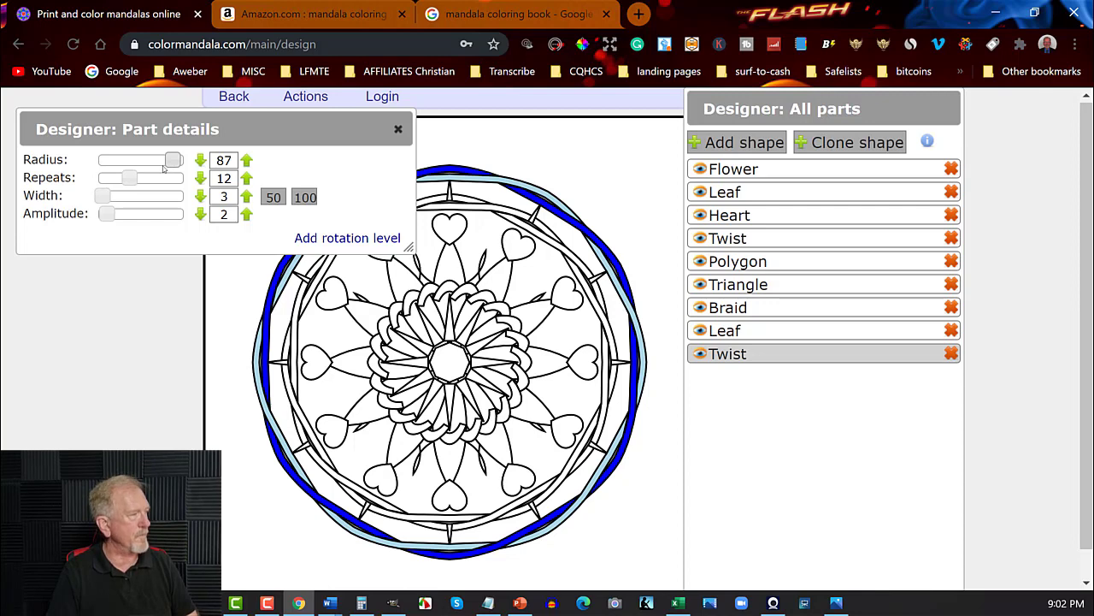
{"action": "left_click", "coordinate": [398, 129]}
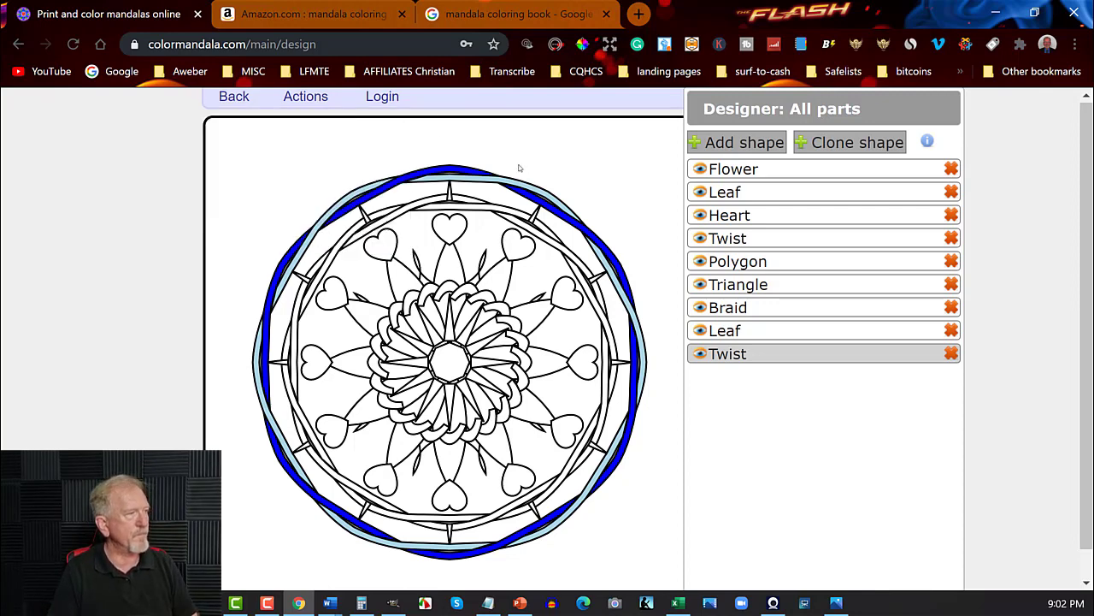
Download the finished mandala as a JPEG named mandala2 in the Mandala folder on the Desktop
{"action": "left_click", "coordinate": [305, 96]}
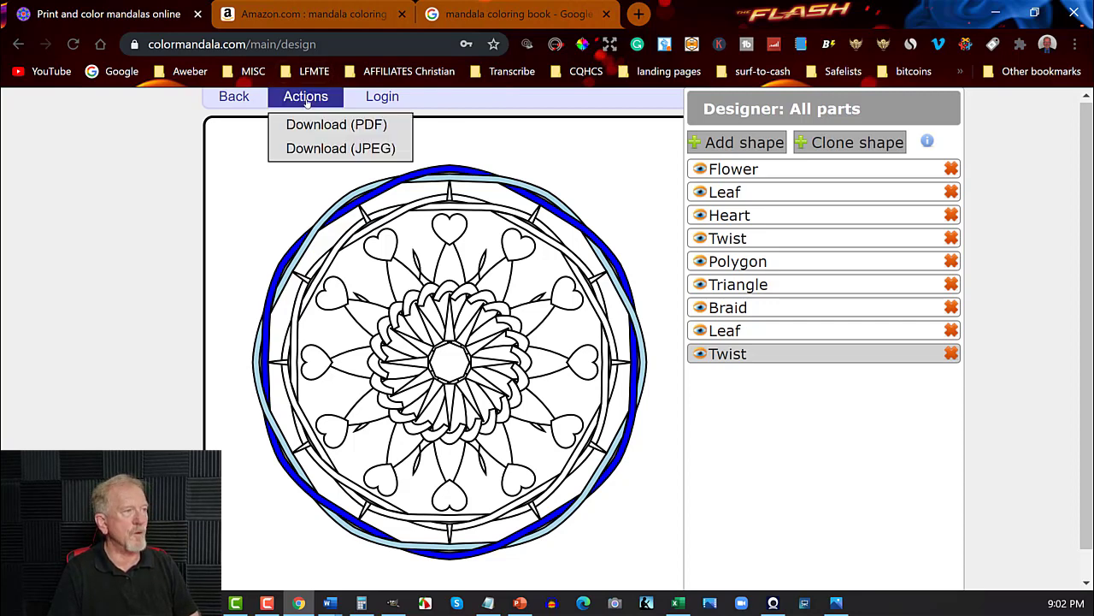
{"action": "left_click", "coordinate": [323, 150]}
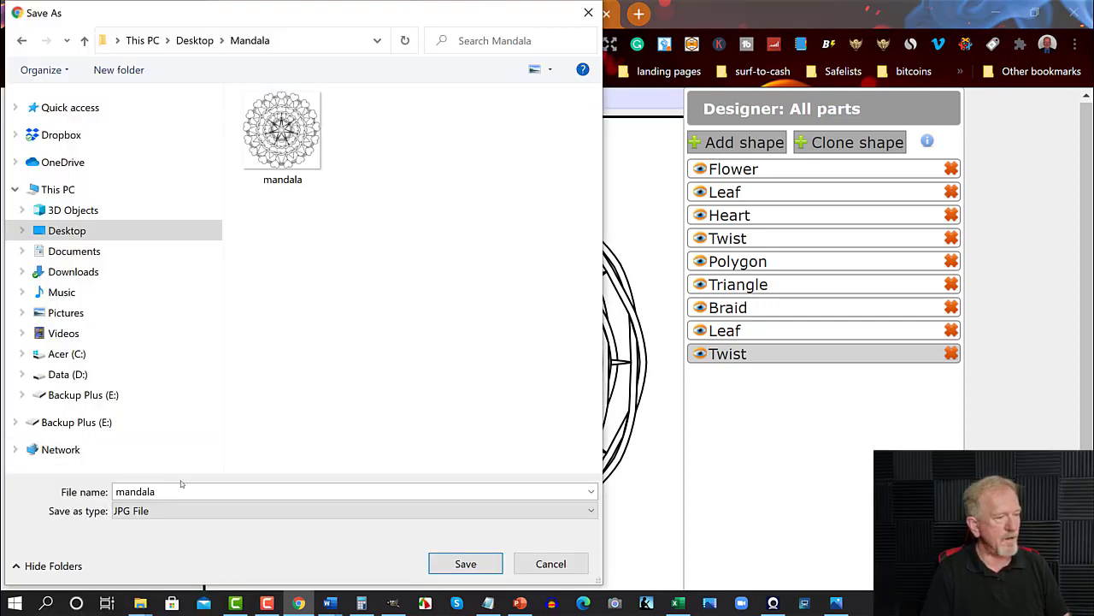
{"action": "double_click", "coordinate": [184, 492]}
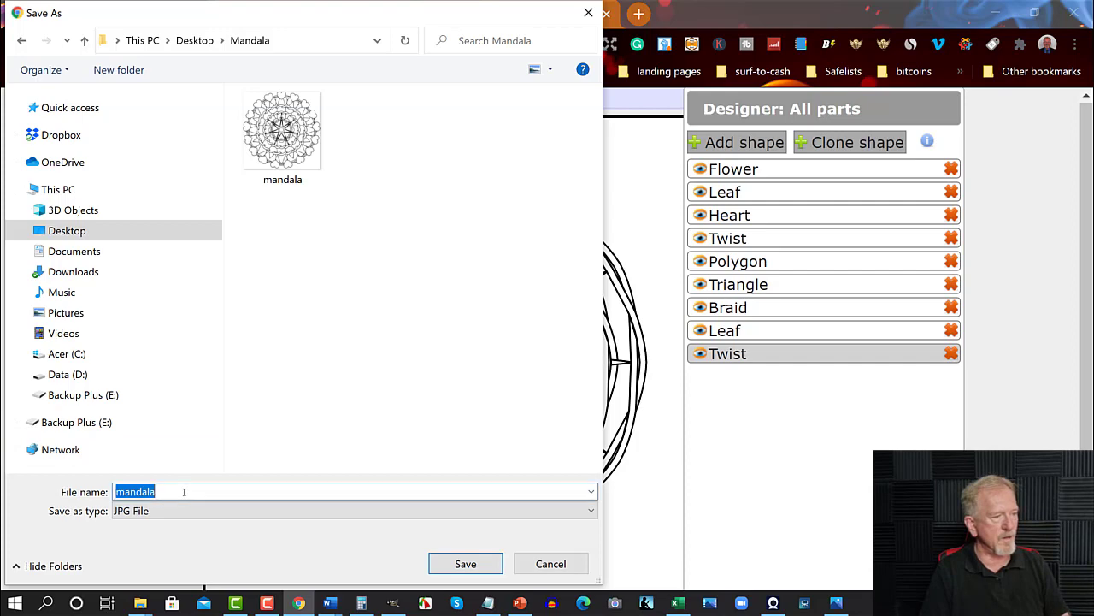
{"action": "left_click", "coordinate": [184, 492]}
{"action": "type", "text": "2"}
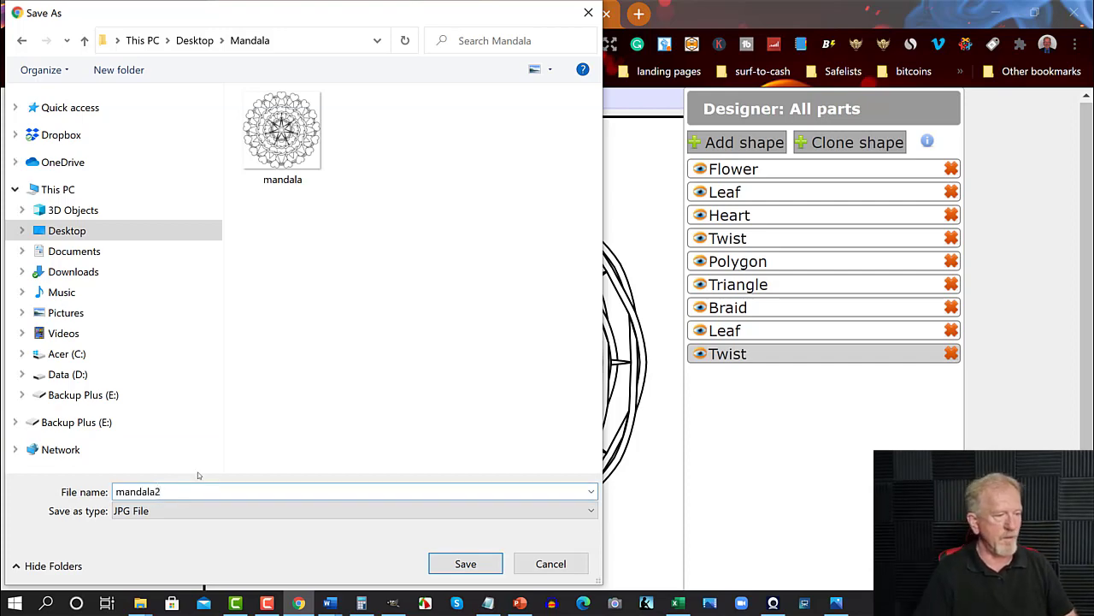
{"action": "left_click", "coordinate": [465, 564]}
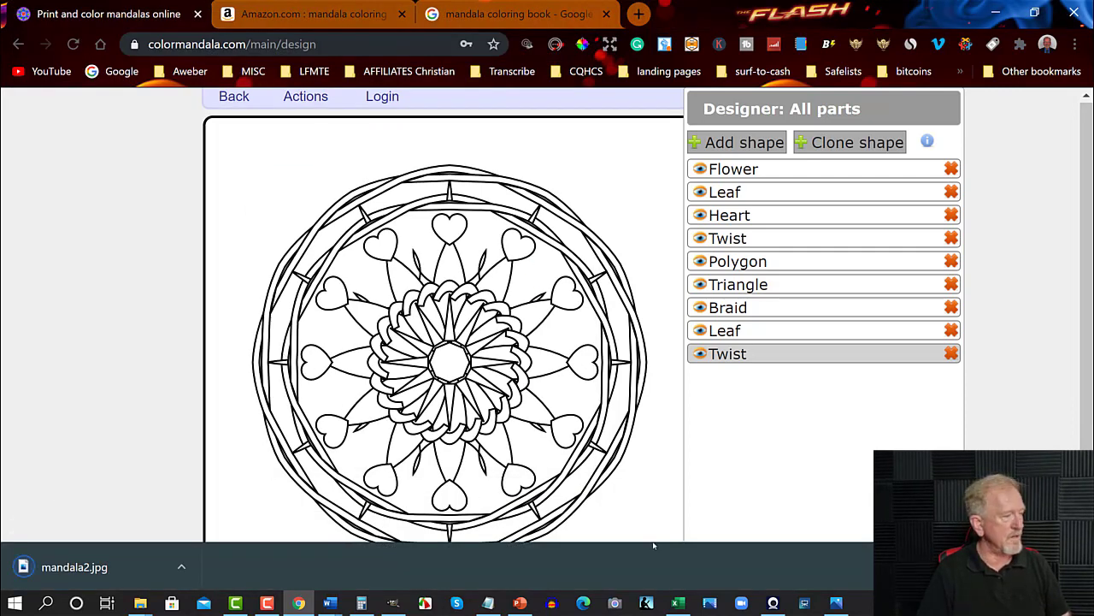
{"action": "left_click", "coordinate": [686, 373]}
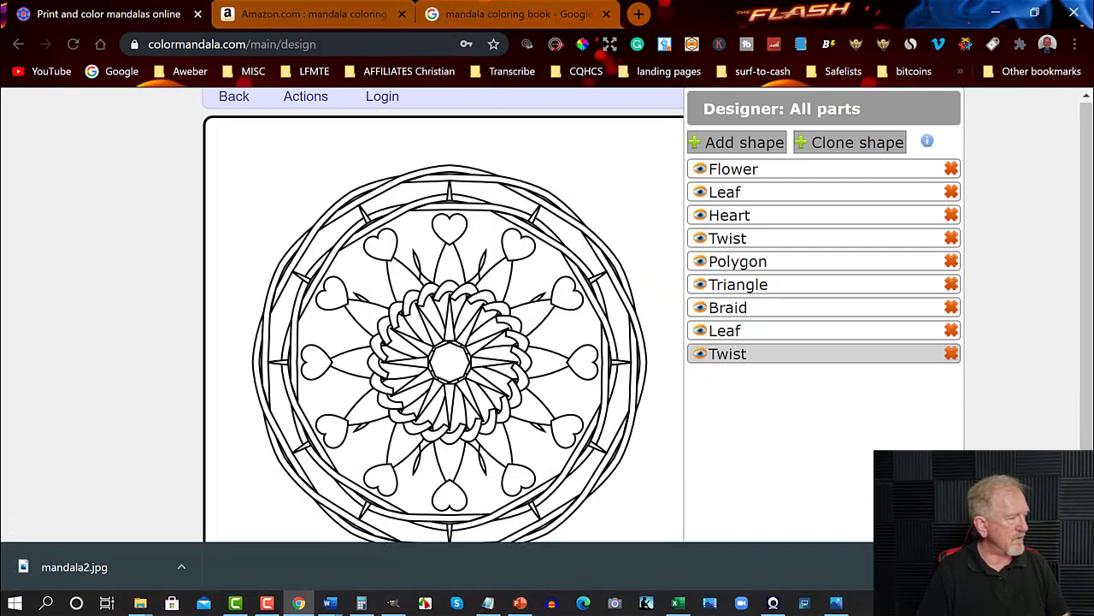
{"action": "left_click", "coordinate": [1077, 567]}
Switch to PowerPoint and give the blank presentation a custom slide size of 8.5 in wide by 11 in high with Ensure Fit
{"action": "left_click", "coordinate": [523, 604]}
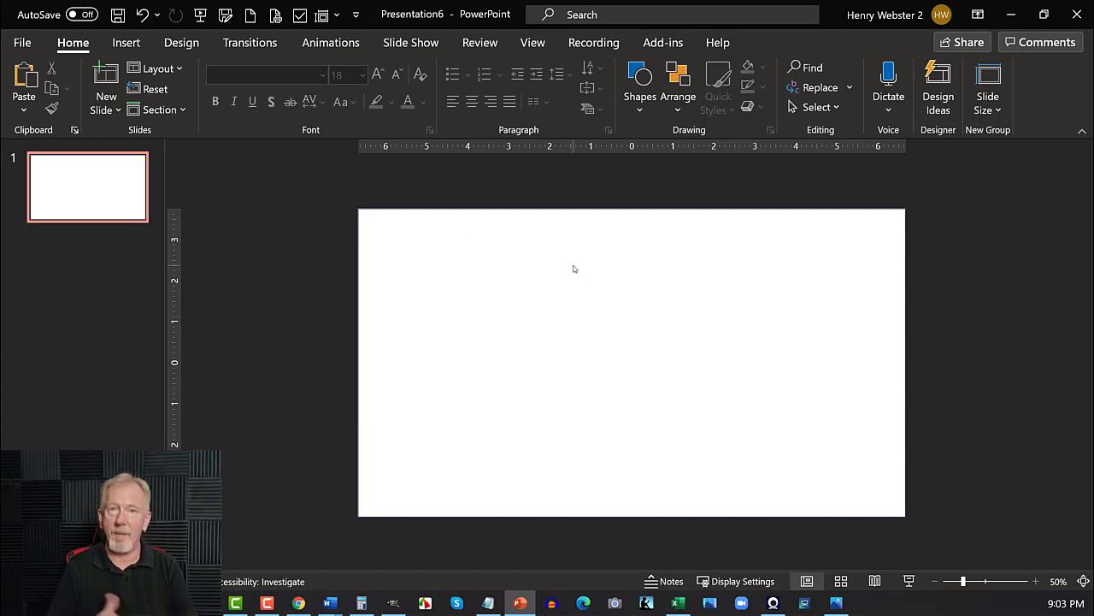
{"action": "left_click", "coordinate": [101, 194]}
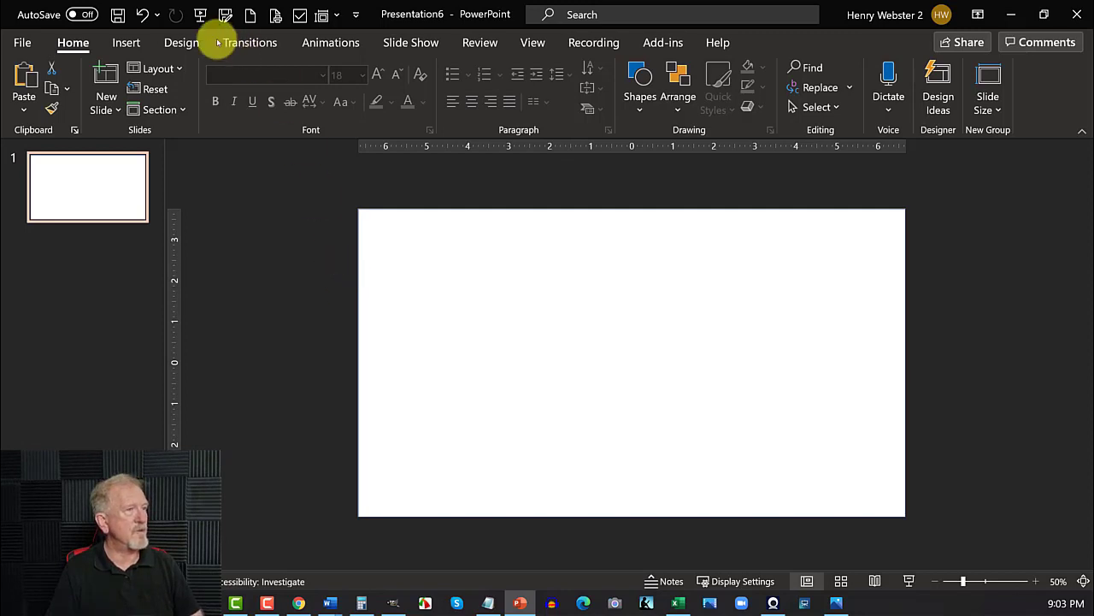
{"action": "left_click", "coordinate": [181, 42]}
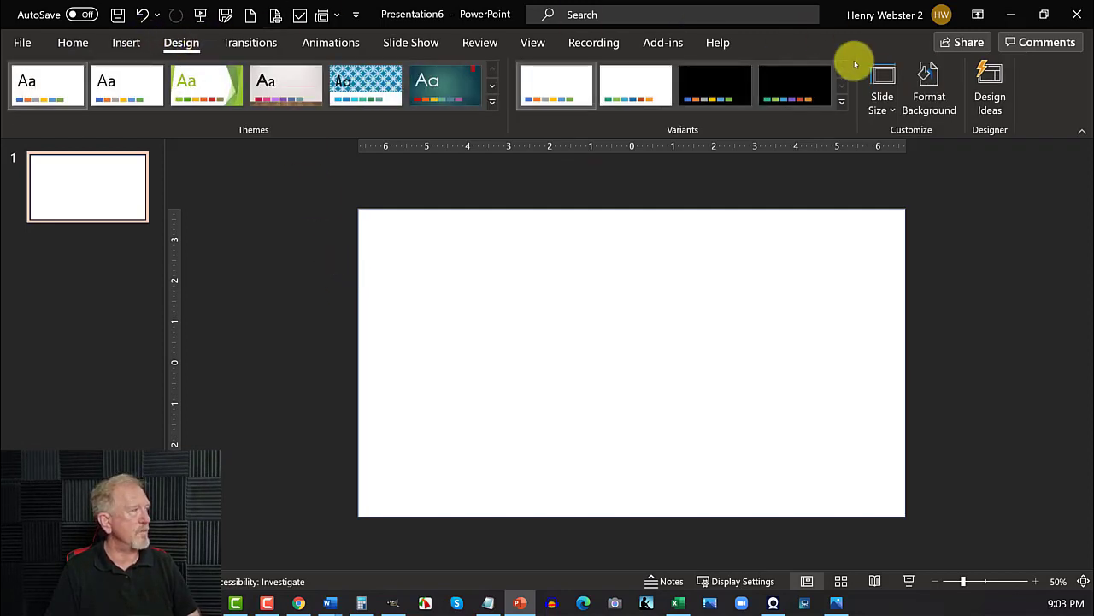
{"action": "left_click", "coordinate": [895, 111]}
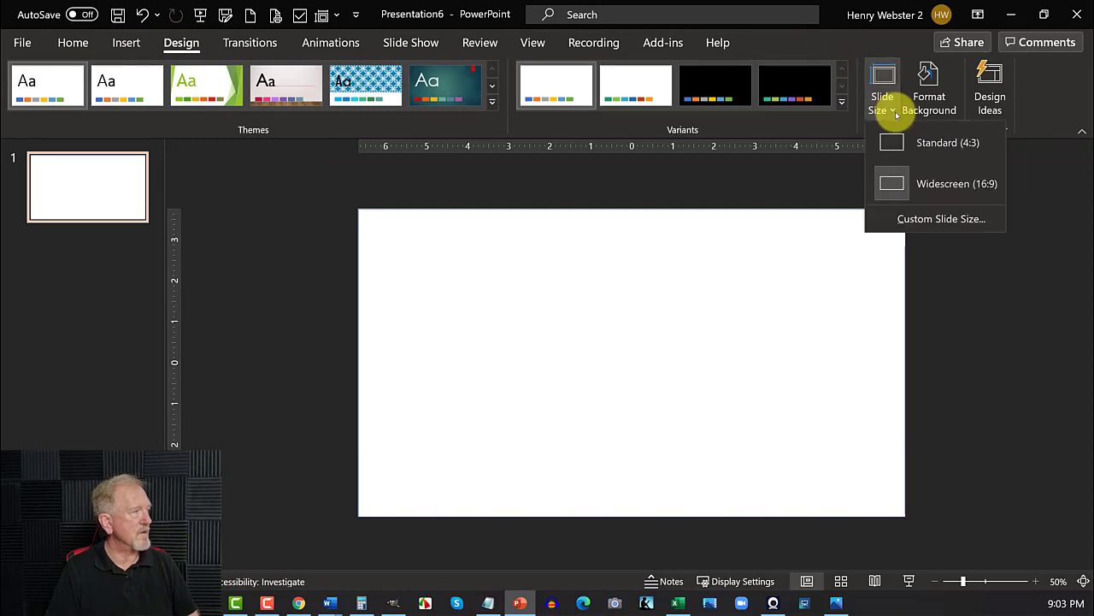
{"action": "left_click", "coordinate": [926, 219]}
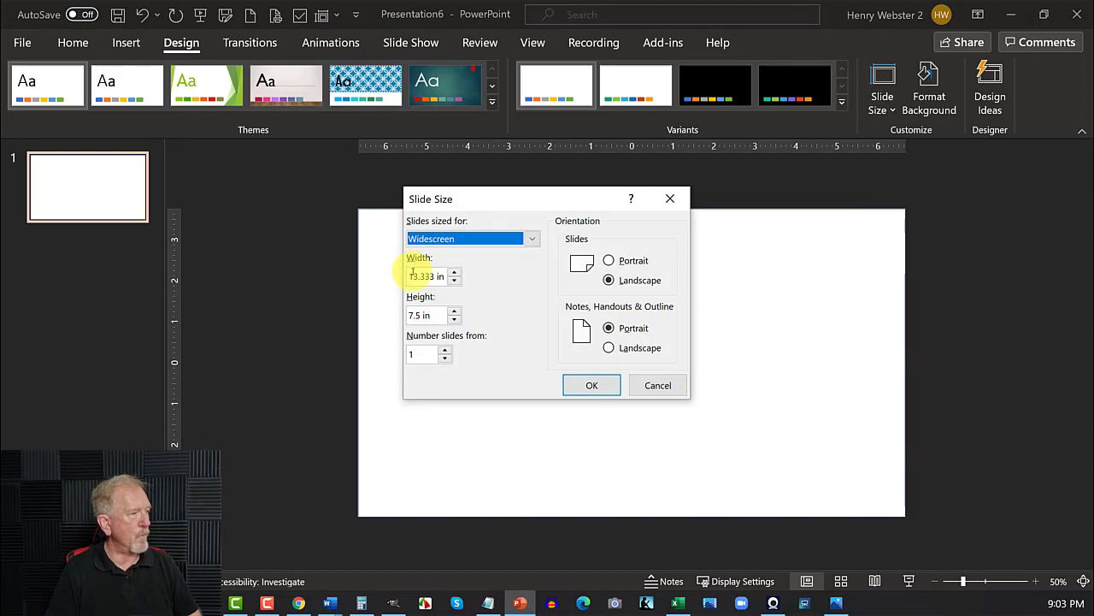
{"action": "left_click_drag", "start_coordinate": [412, 275], "coordinate": [439, 275]}
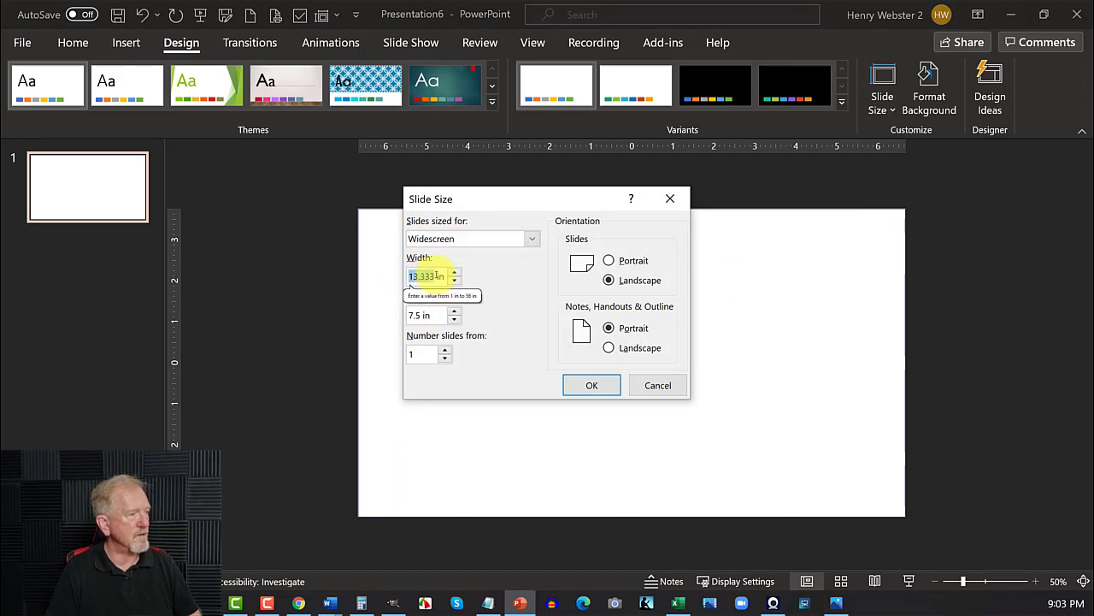
{"action": "type", "text": "8"}
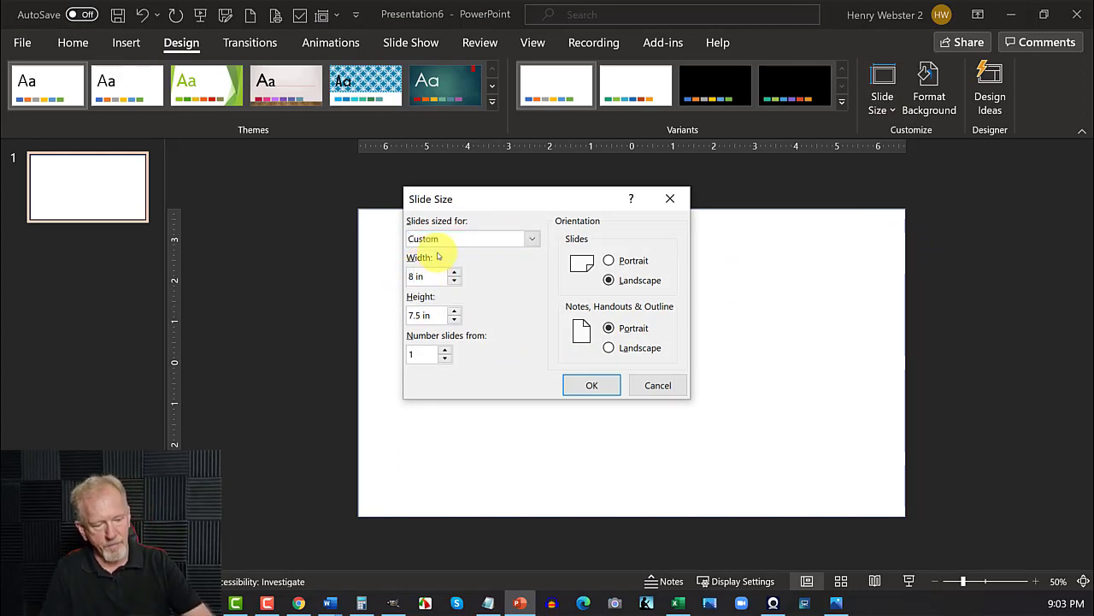
{"action": "type", "text": ".5"}
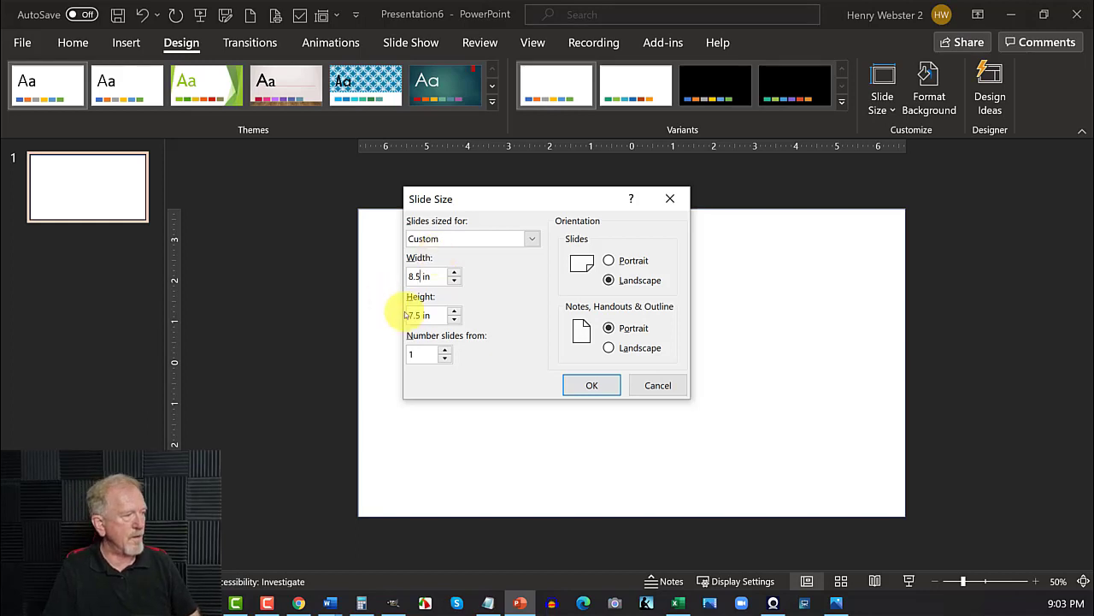
{"action": "left_click_drag", "start_coordinate": [419, 316], "coordinate": [408, 308]}
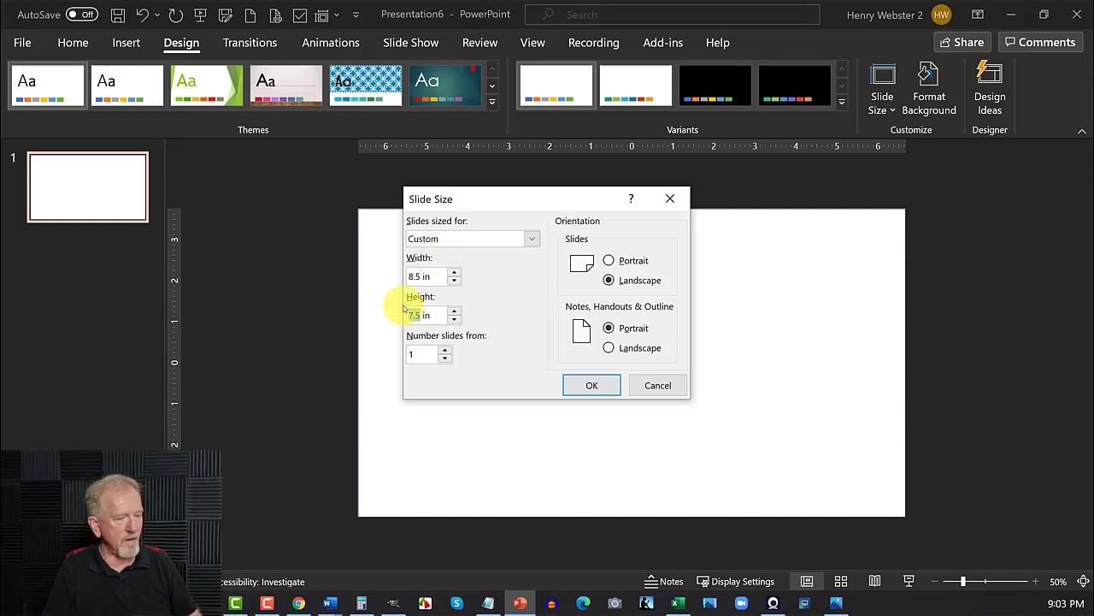
{"action": "type", "text": "11"}
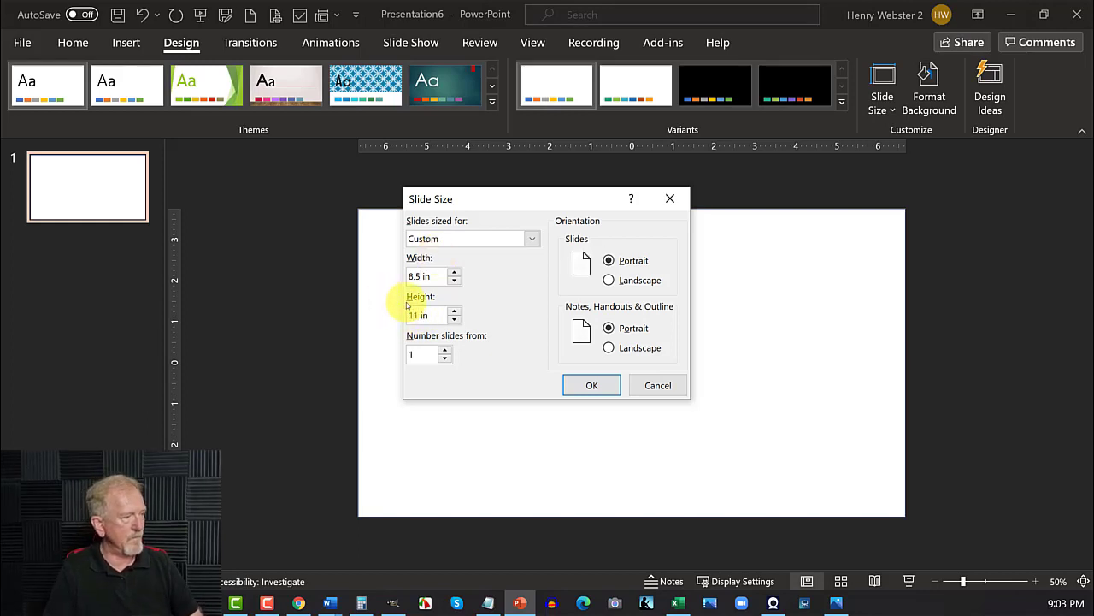
{"action": "left_click", "coordinate": [592, 384]}
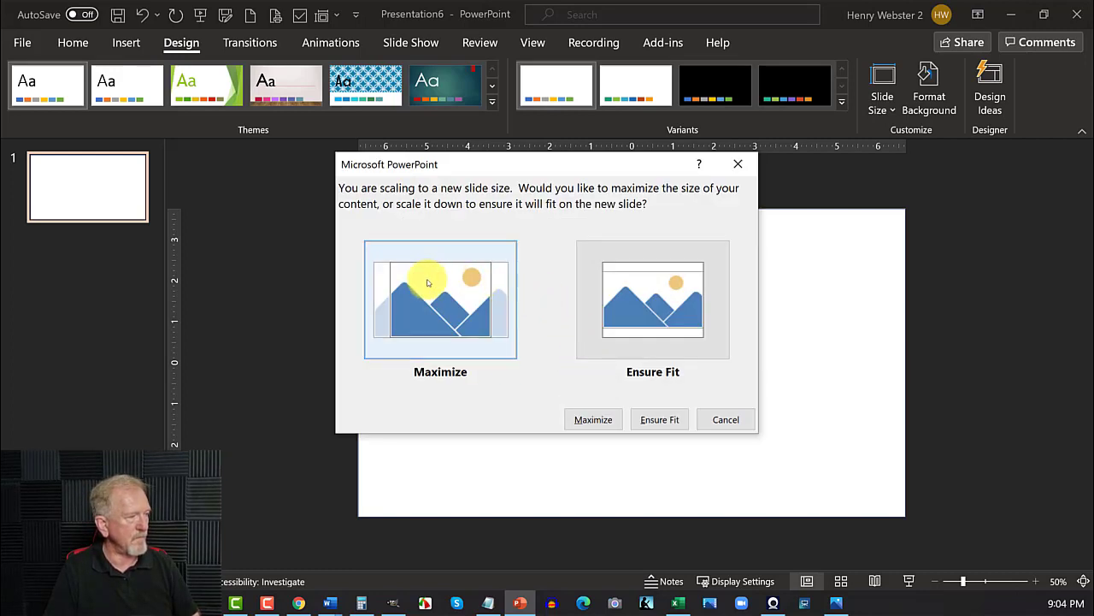
{"action": "left_click", "coordinate": [654, 306]}
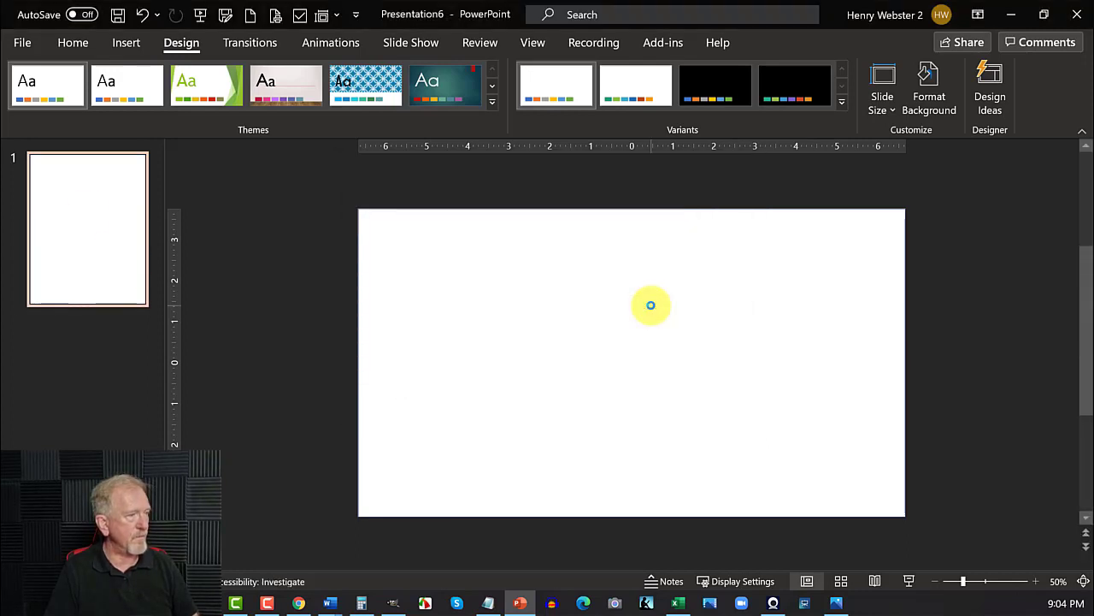
Add blank slides after the first one until the presentation has 25 slides
{"action": "right_click", "coordinate": [86, 221]}
{"action": "left_click", "coordinate": [70, 191]}
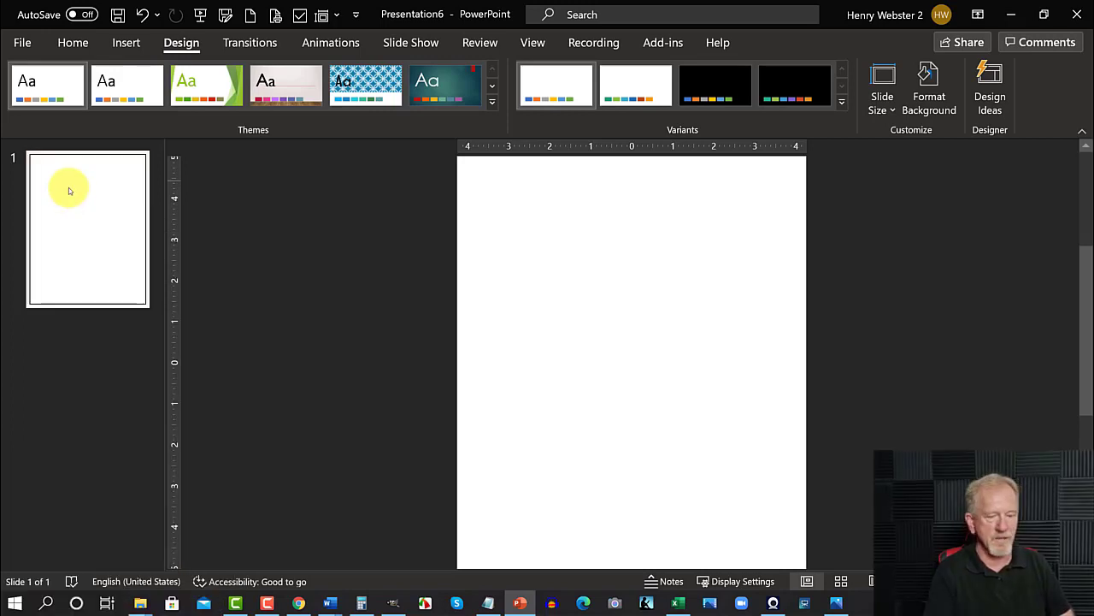
{"action": "key", "text": "ctrl+m"}
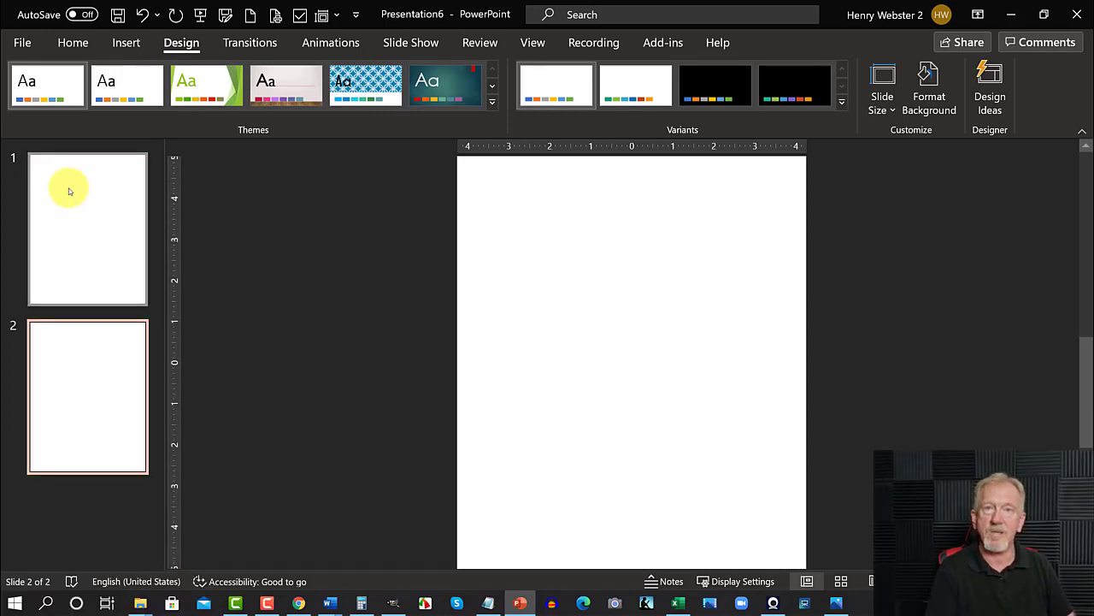
{"action": "key", "text": "ctrl+m"}
{"action": "key", "text": "ctrl+m"}
{"action": "key", "text": "ctrl+m"}
{"action": "key", "text": "ctrl+m"}
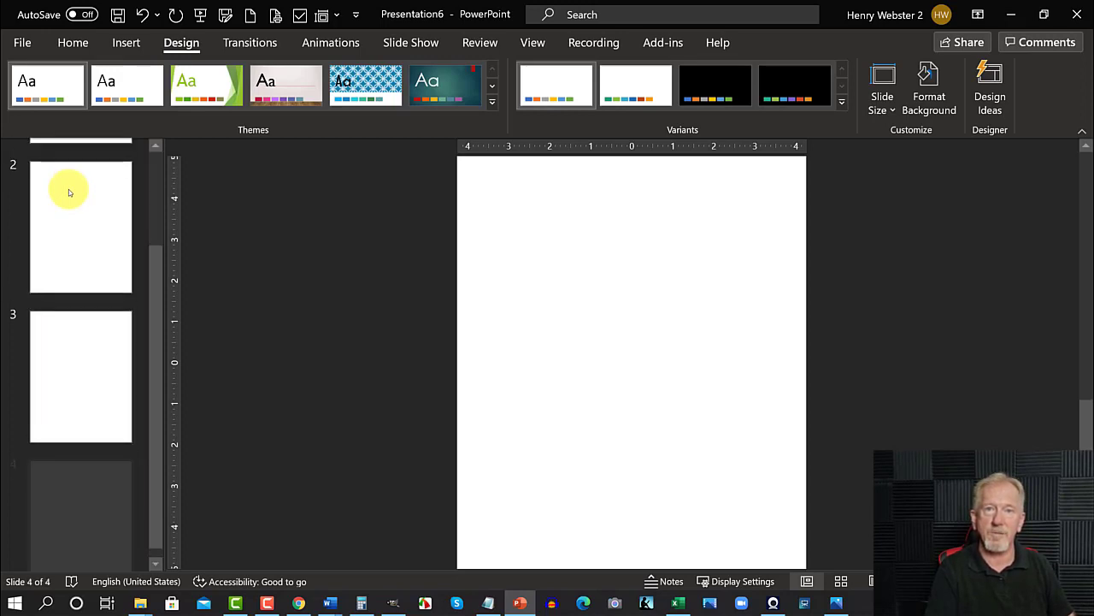
{"action": "key", "text": "ctrl+m"}
{"action": "key", "text": "ctrl+m"}
{"action": "key", "text": "ctrl+m"}
{"action": "key", "text": "ctrl+m"}
{"action": "key", "text": "ctrl+m"}
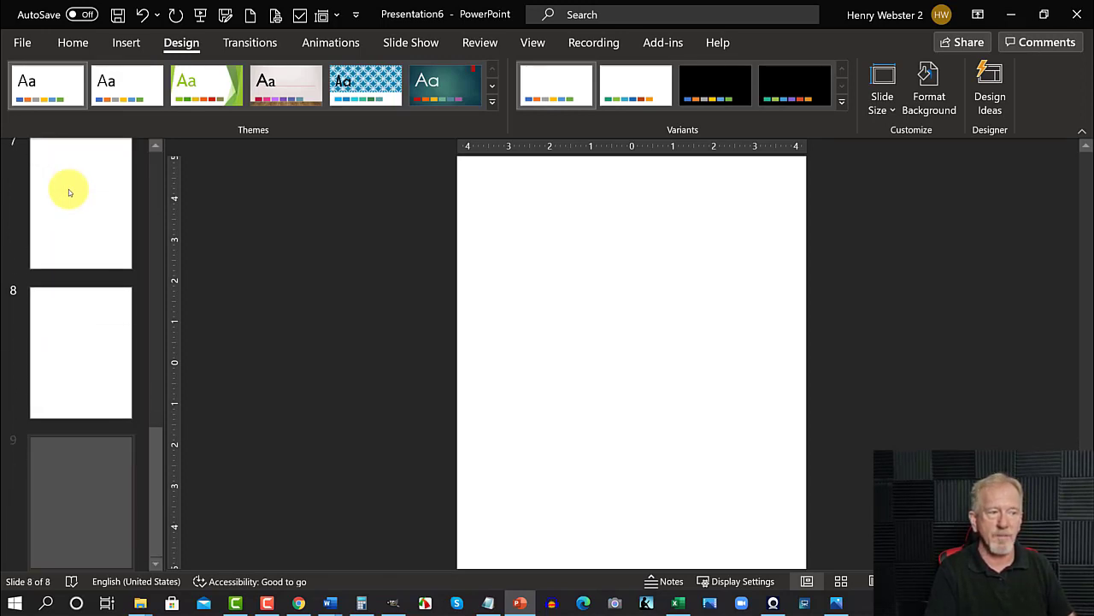
{"action": "key", "text": "ctrl+m"}
{"action": "key", "text": "ctrl+m"}
{"action": "key", "text": "ctrl+m"}
{"action": "key", "text": "ctrl+m"}
{"action": "key", "text": "ctrl+m"}
{"action": "key", "text": "ctrl+m"}
{"action": "key", "text": "ctrl+m"}
{"action": "key", "text": "ctrl+m"}
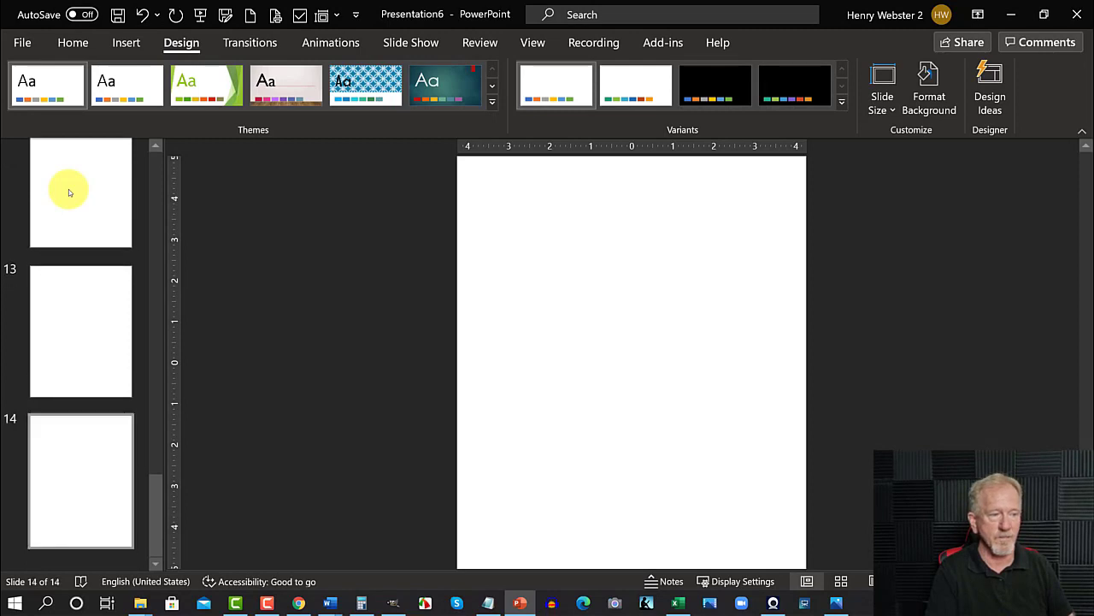
{"action": "key", "text": "ctrl+m"}
{"action": "key", "text": "ctrl+m"}
{"action": "key", "text": "ctrl+m"}
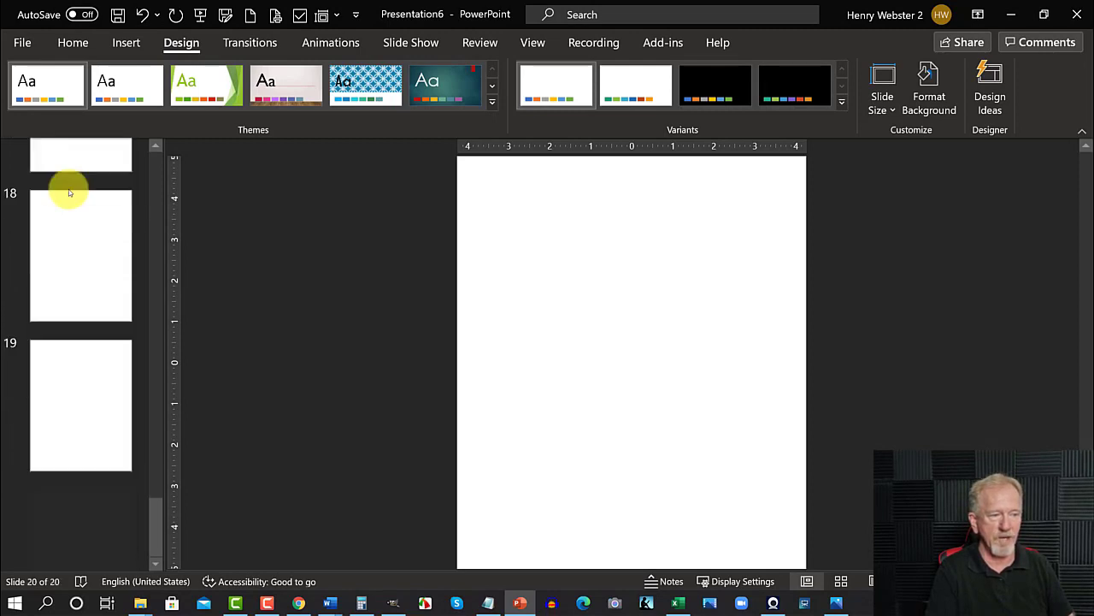
{"action": "key", "text": "ctrl+m"}
{"action": "key", "text": "ctrl+m"}
{"action": "key", "text": "ctrl+m"}
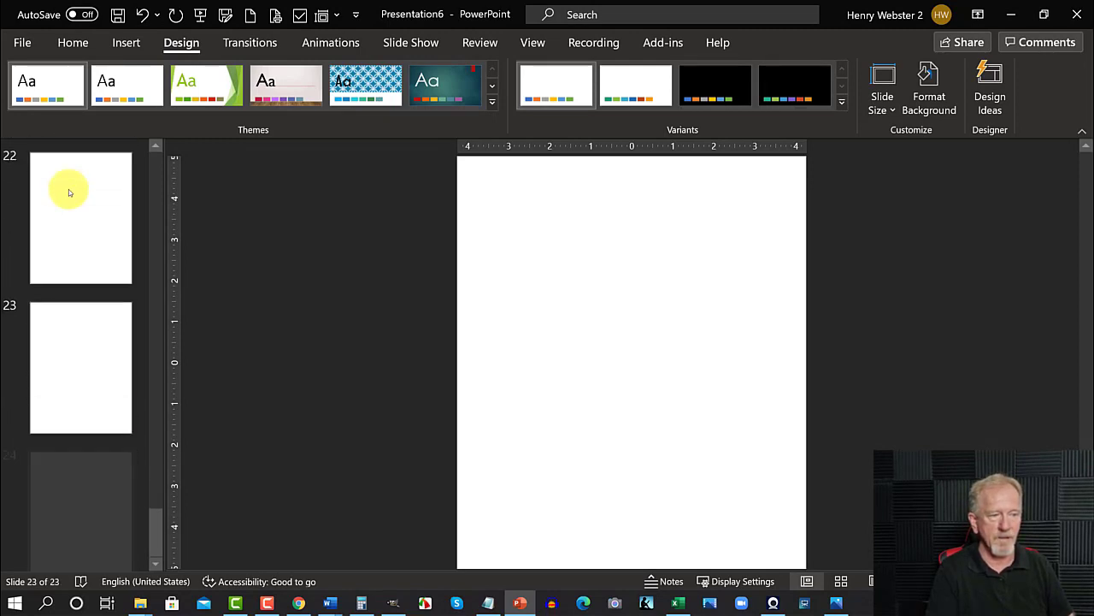
Return to slide 1 and draw a wide text box across the upper part of the page
{"action": "scroll", "coordinate": [90, 254], "scroll_direction": "up", "scroll_amount": 8}
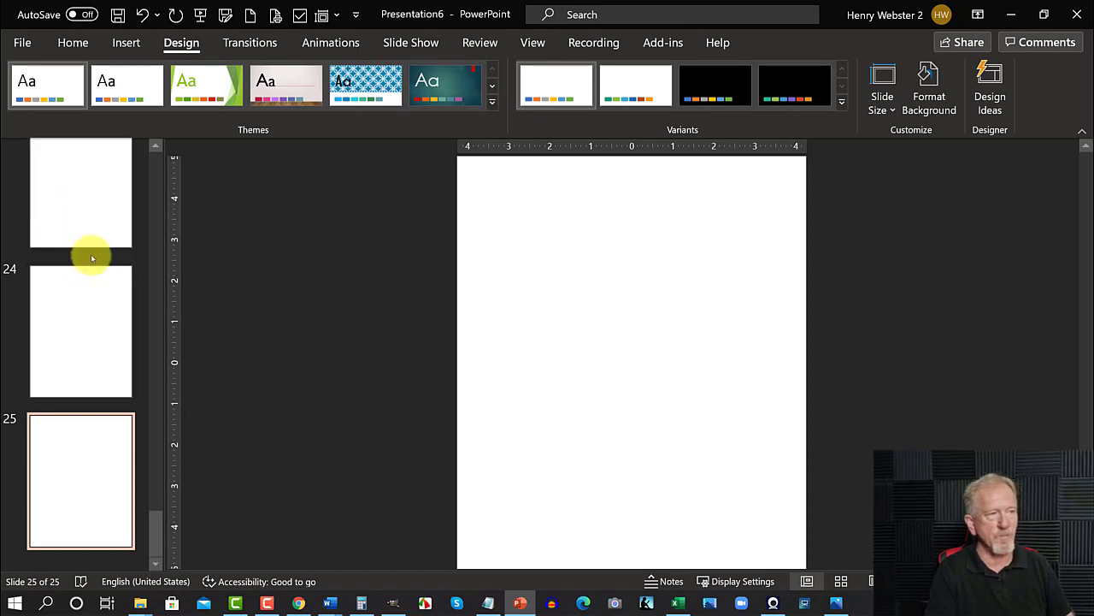
{"action": "scroll", "coordinate": [91, 256], "scroll_direction": "up", "scroll_amount": 15}
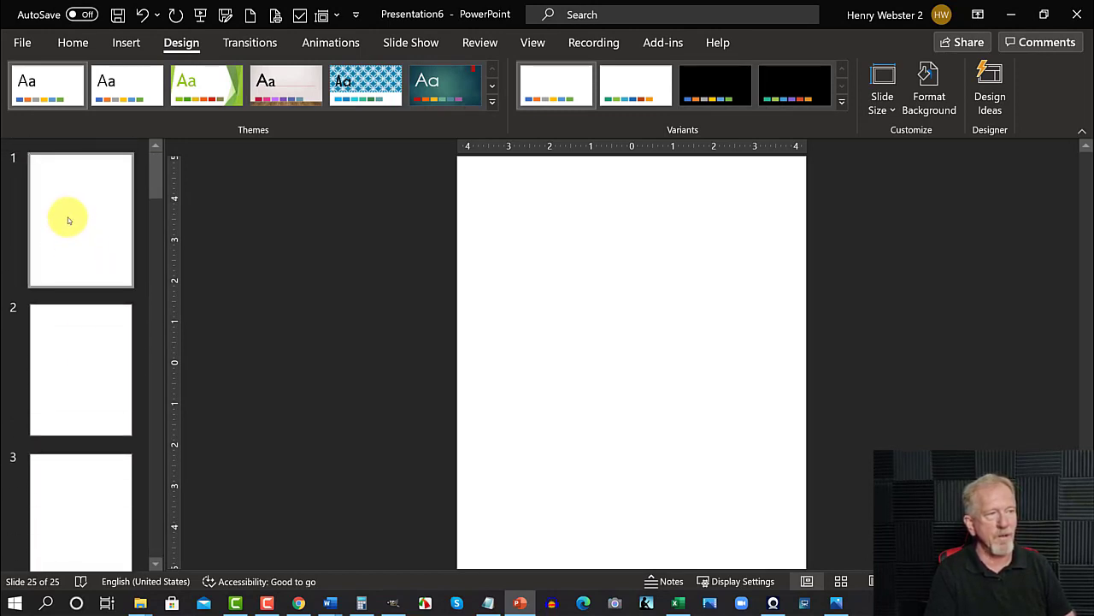
{"action": "left_click", "coordinate": [68, 220]}
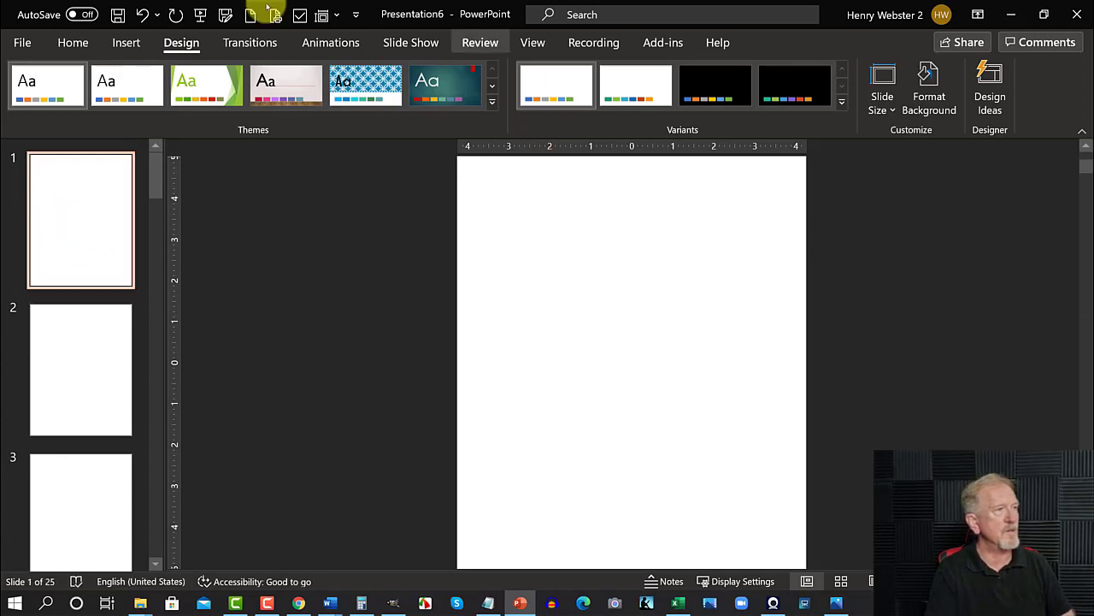
{"action": "left_click", "coordinate": [73, 42]}
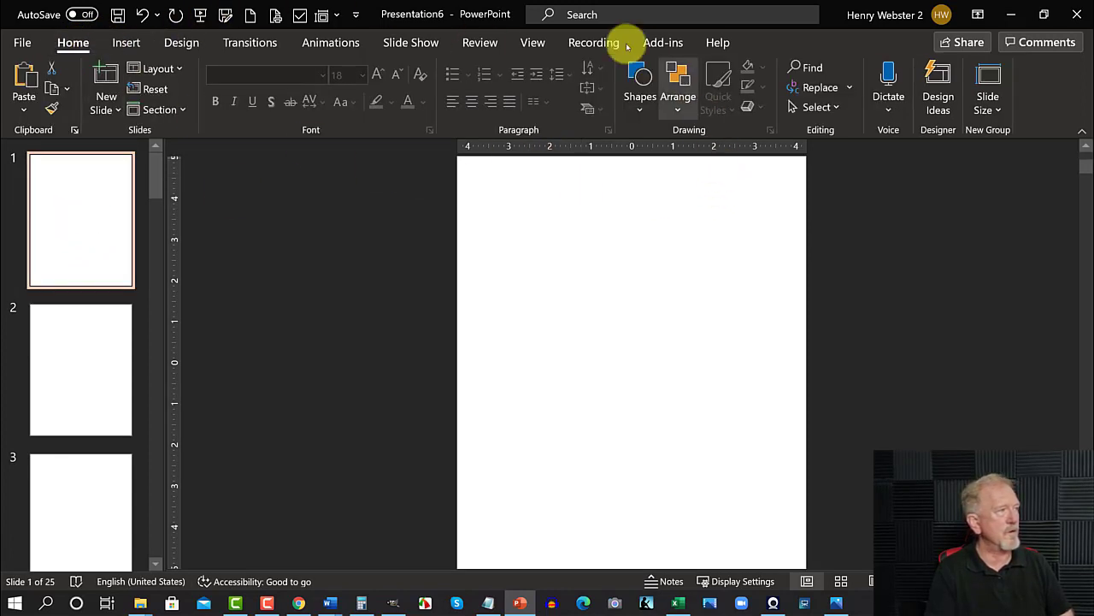
{"action": "left_click", "coordinate": [639, 110]}
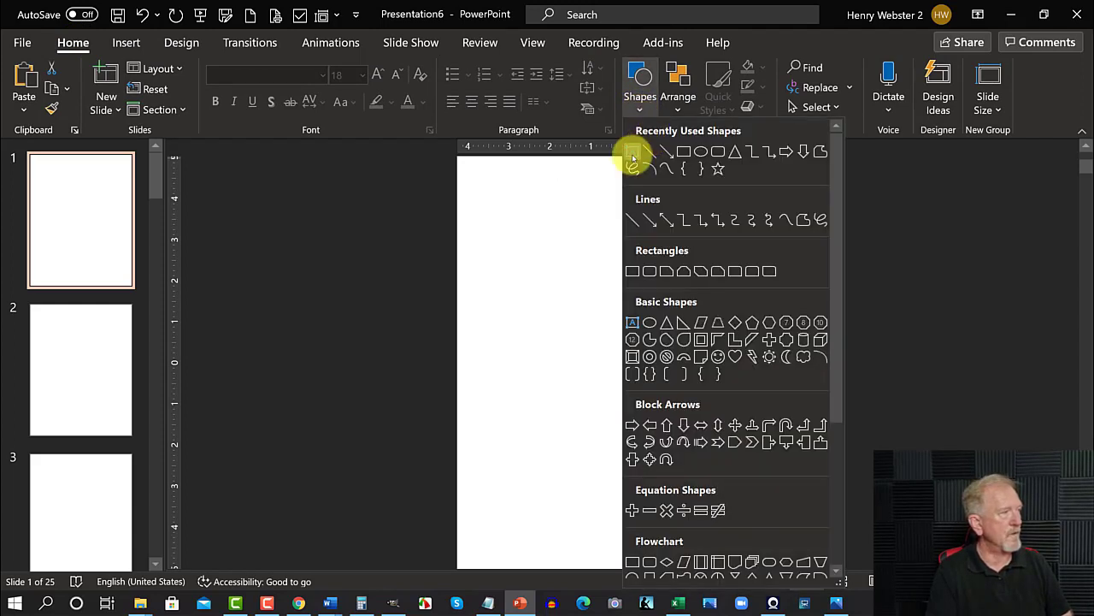
{"action": "left_click", "coordinate": [633, 152]}
{"action": "left_click_drag", "start_coordinate": [493, 190], "coordinate": [751, 270]}
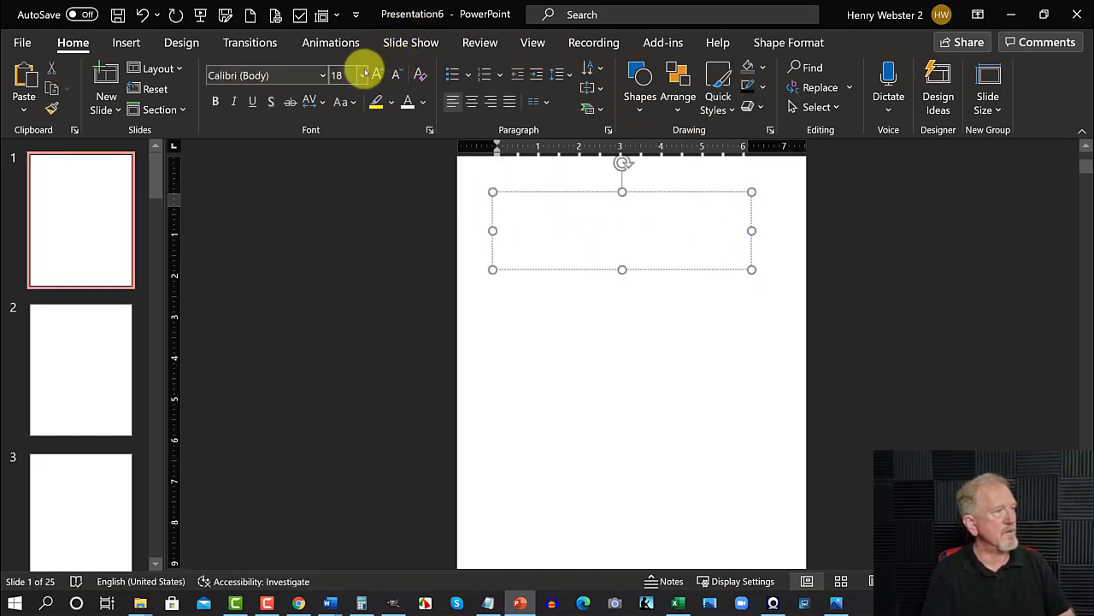
Set the text box's font size to 40, enter "This Book Belongs To" and center the text
{"action": "left_click", "coordinate": [363, 75]}
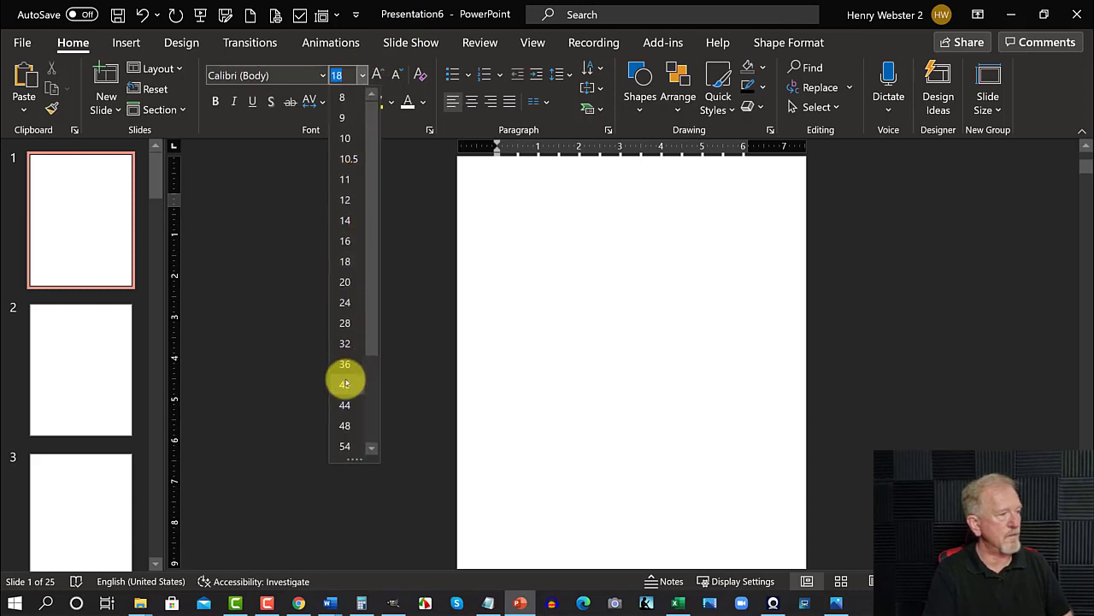
{"action": "left_click", "coordinate": [356, 384]}
{"action": "type", "text": "Th"}
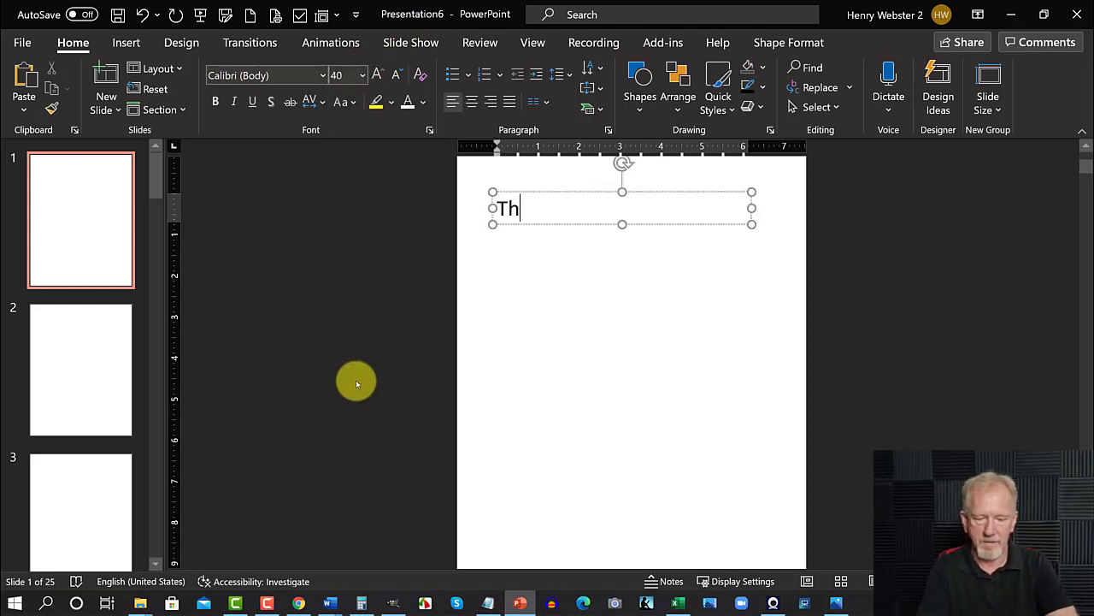
{"action": "type", "text": "is"}
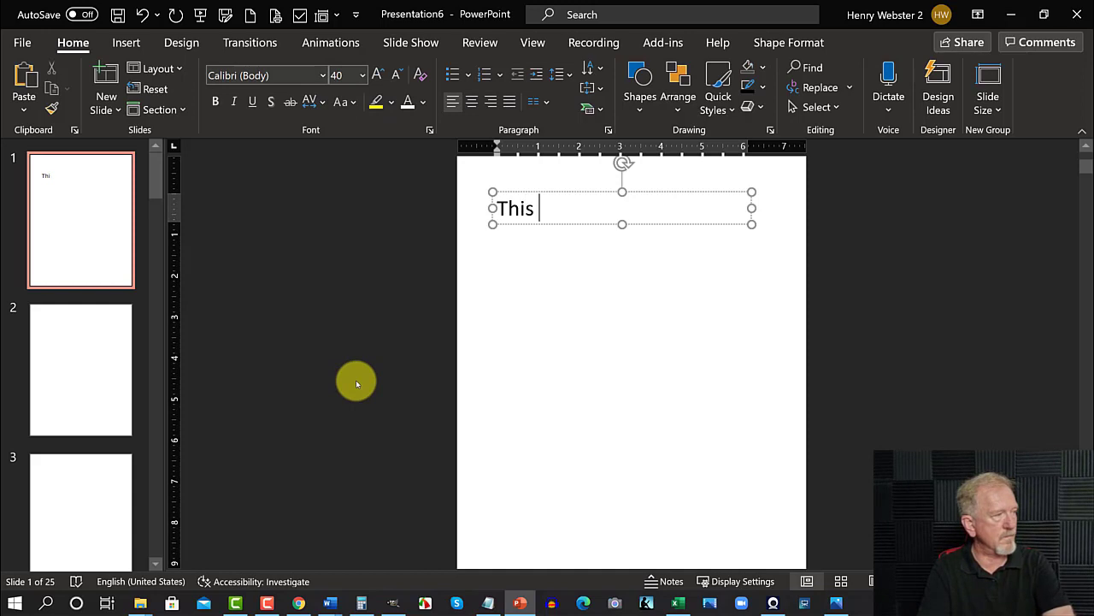
{"action": "type", "text": " Bo"}
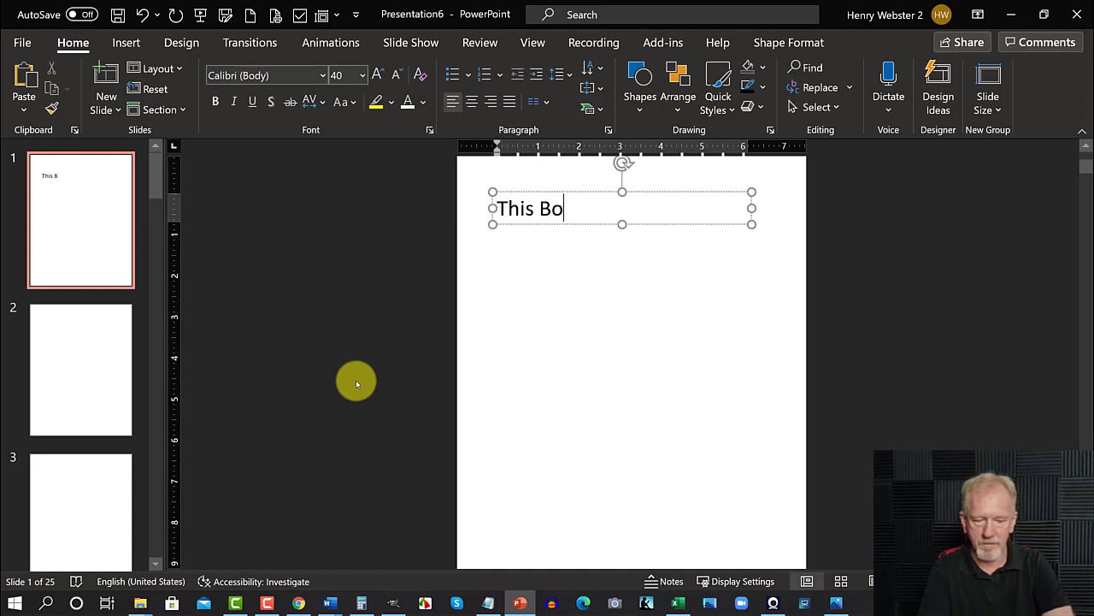
{"action": "type", "text": "ok Belon"}
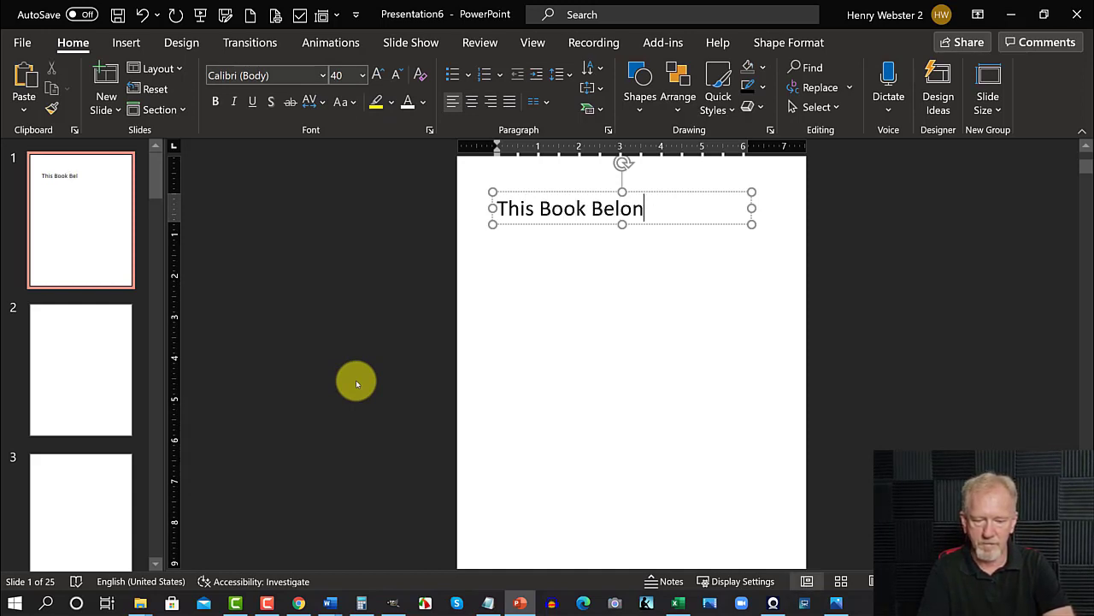
{"action": "type", "text": "gs TO"}
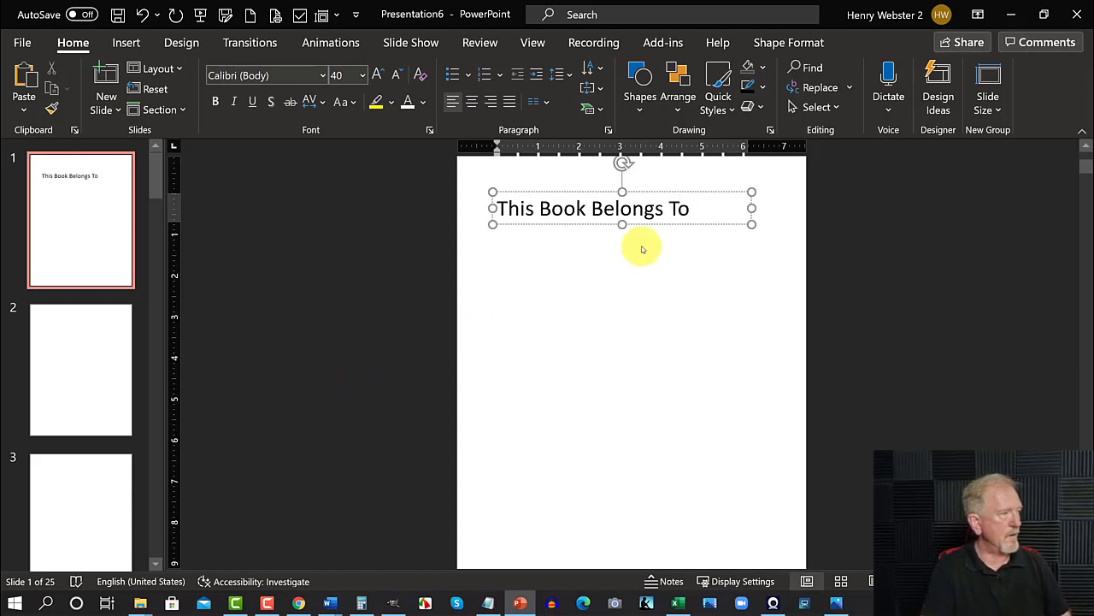
{"action": "left_click", "coordinate": [471, 102]}
{"action": "left_click_drag", "start_coordinate": [620, 225], "coordinate": [630, 506]}
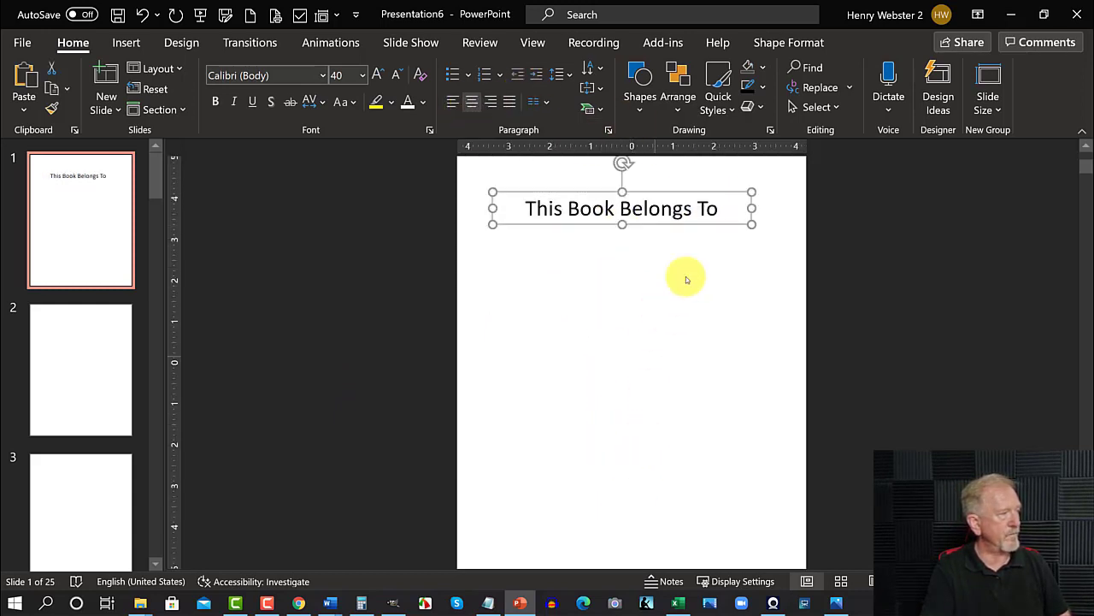
Add four line breaks below the title text and a name line of underscores spanning nearly the text box's width
{"action": "left_click", "coordinate": [719, 207]}
{"action": "key", "text": "Return"}
{"action": "key", "text": "Return"}
{"action": "key", "text": "Return"}
{"action": "key", "text": "Return"}
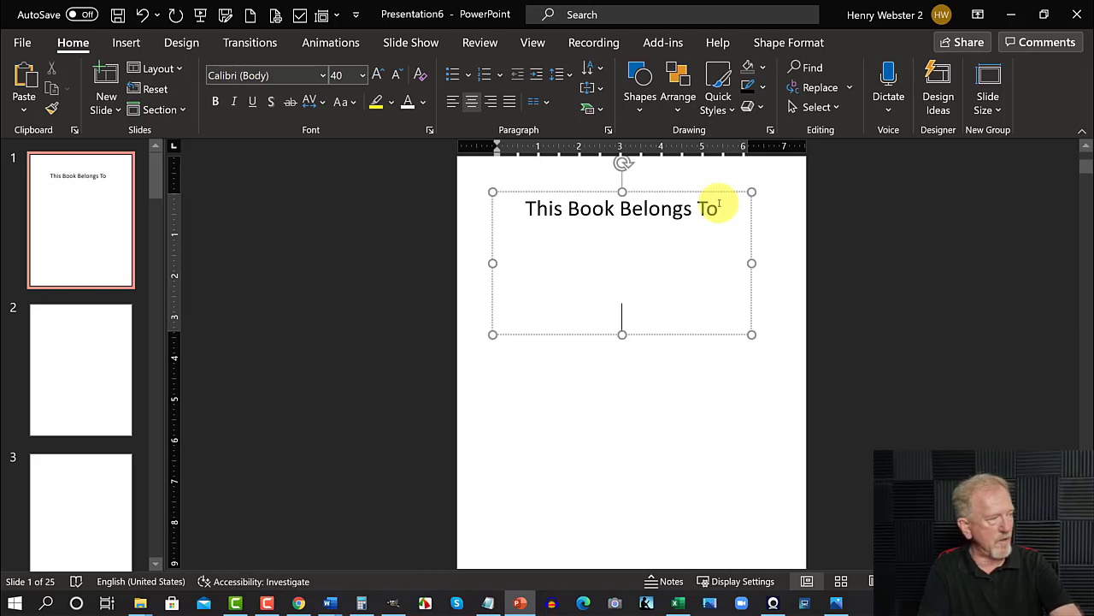
{"action": "type", "text": "----"}
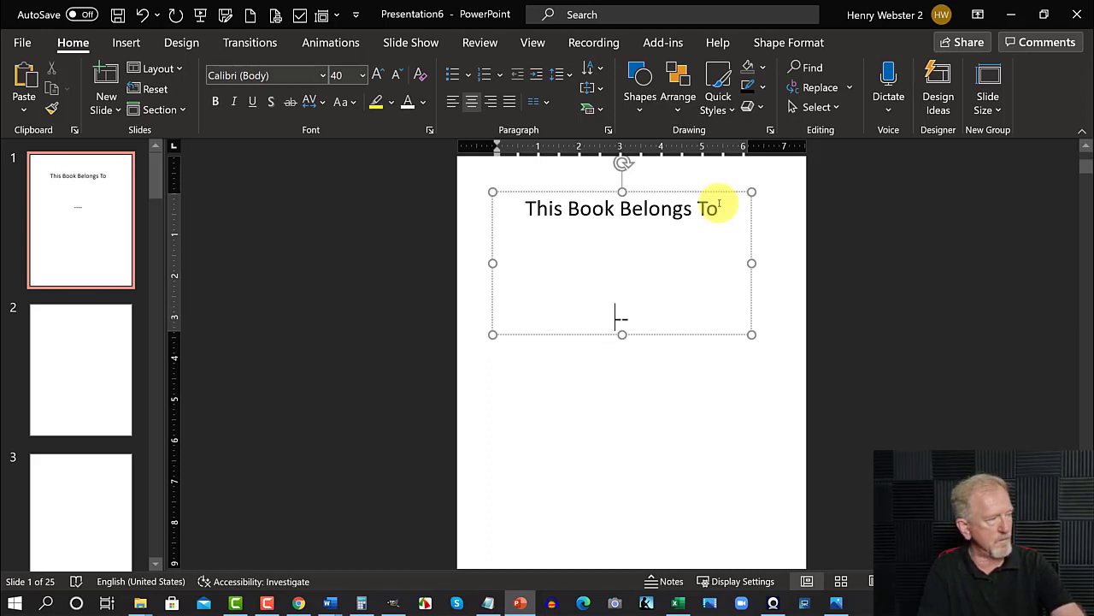
{"action": "type", "text": "_____________"}
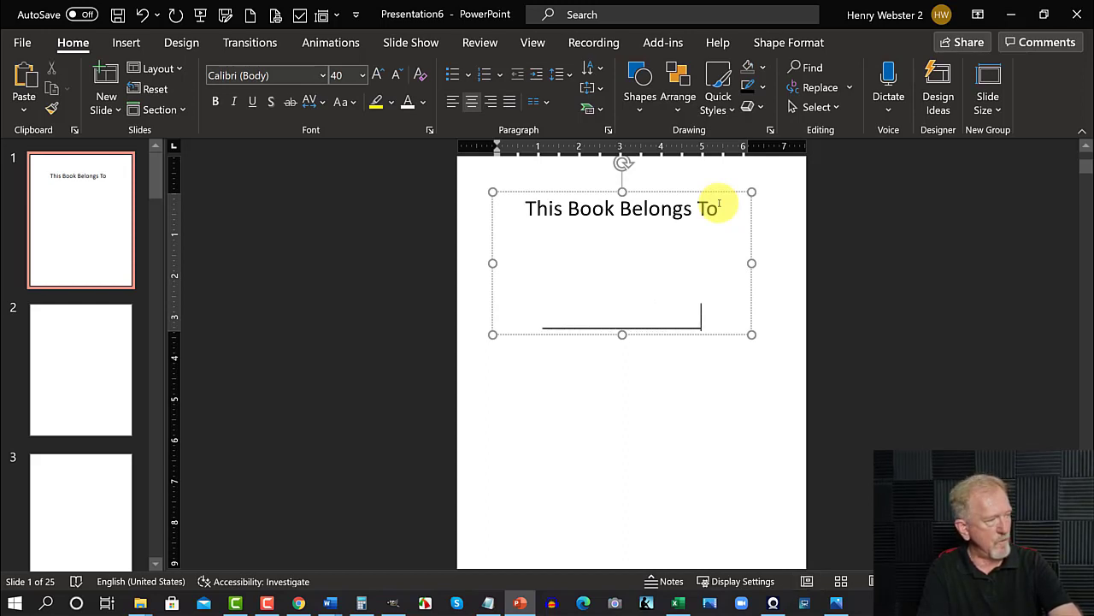
{"action": "type", "text": "_______"}
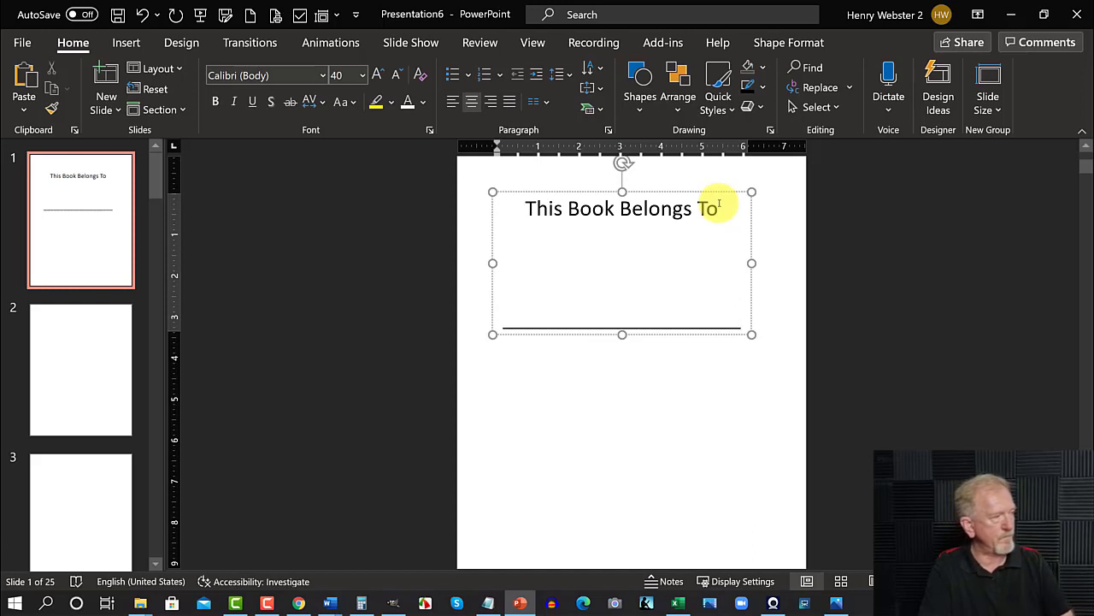
Insert the mandala2 picture from the Mandala folder on this device onto slide 2
{"action": "left_click", "coordinate": [82, 347]}
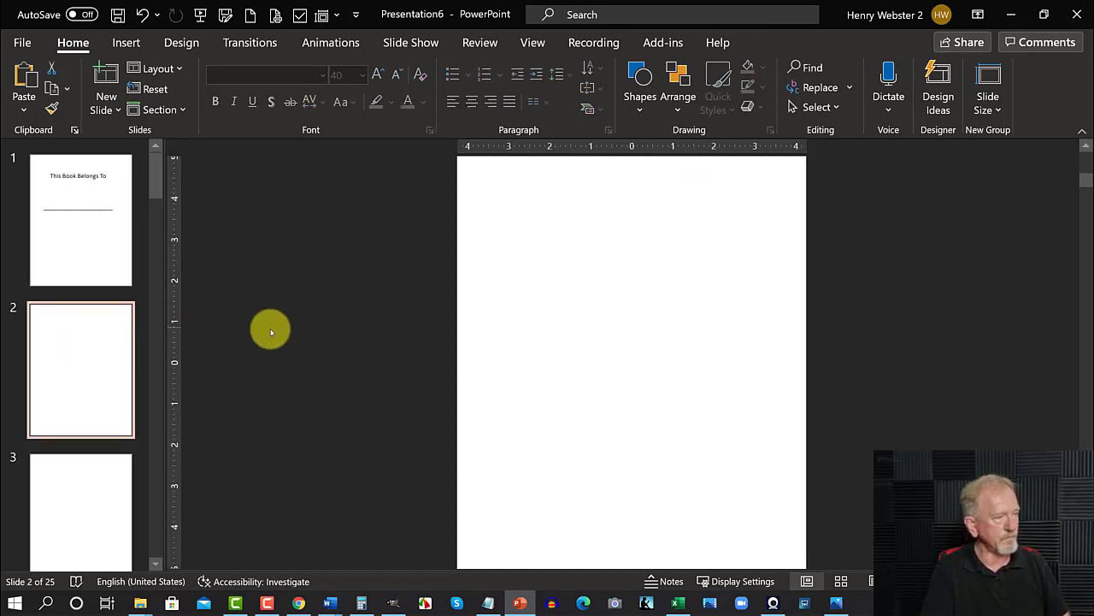
{"action": "left_click", "coordinate": [122, 45]}
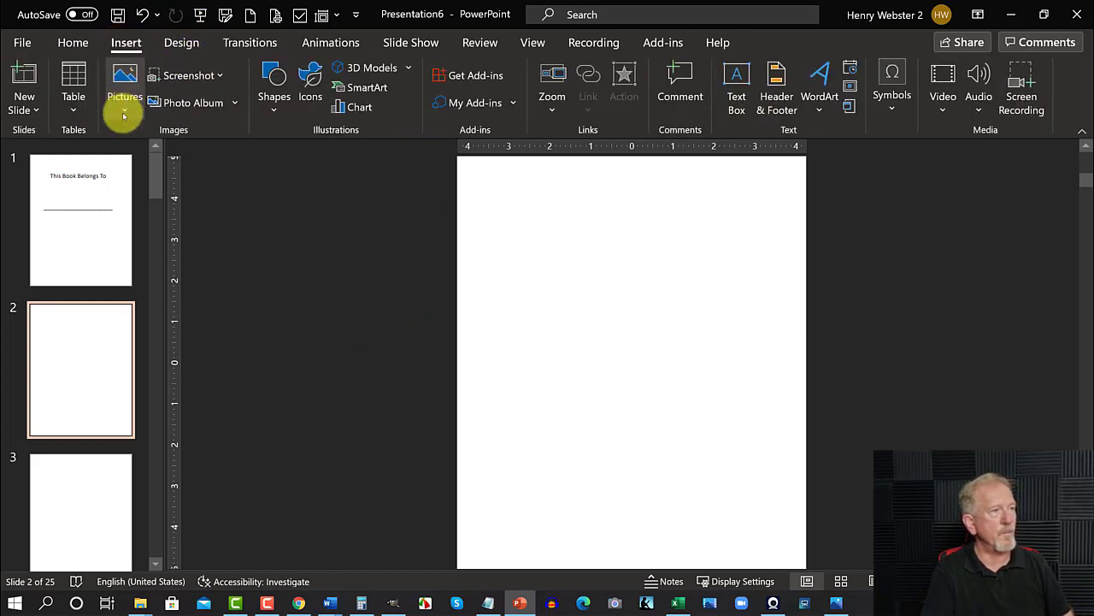
{"action": "left_click", "coordinate": [124, 115]}
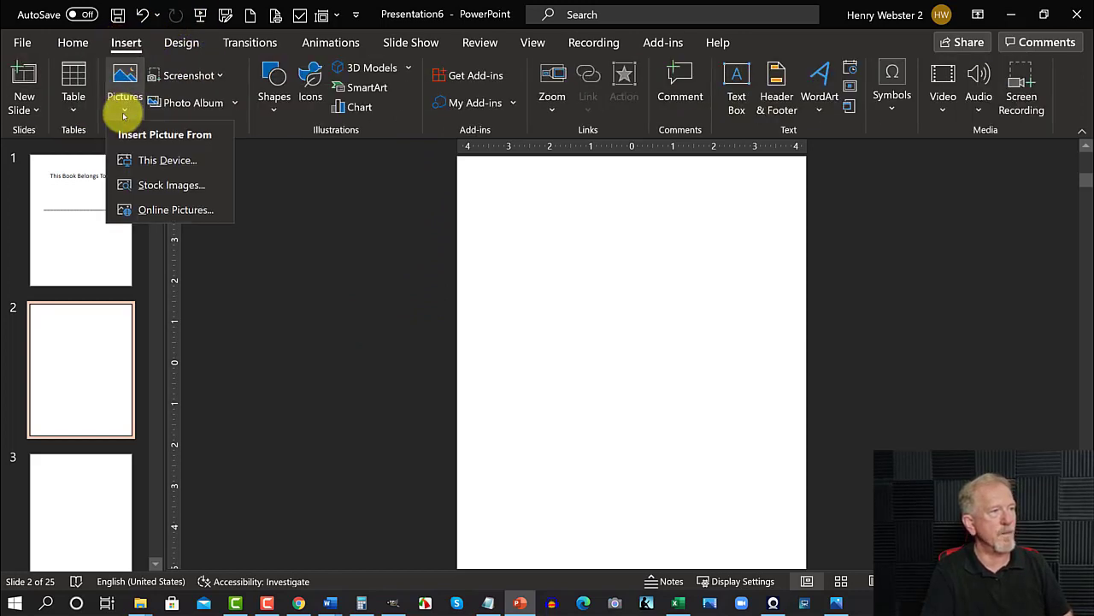
{"action": "left_click", "coordinate": [170, 159]}
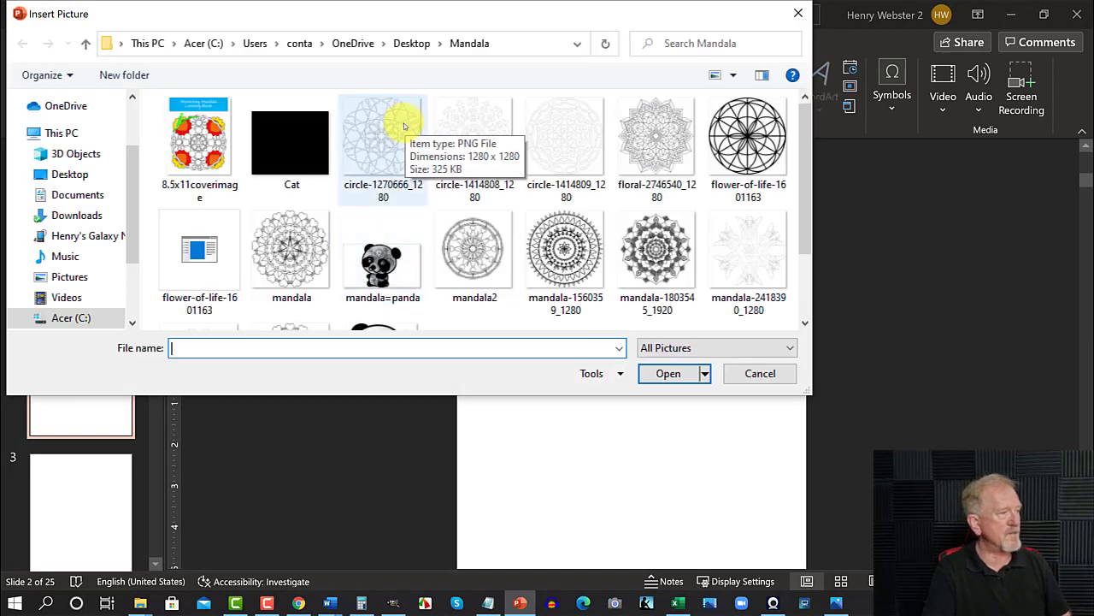
{"action": "double_click", "coordinate": [467, 237]}
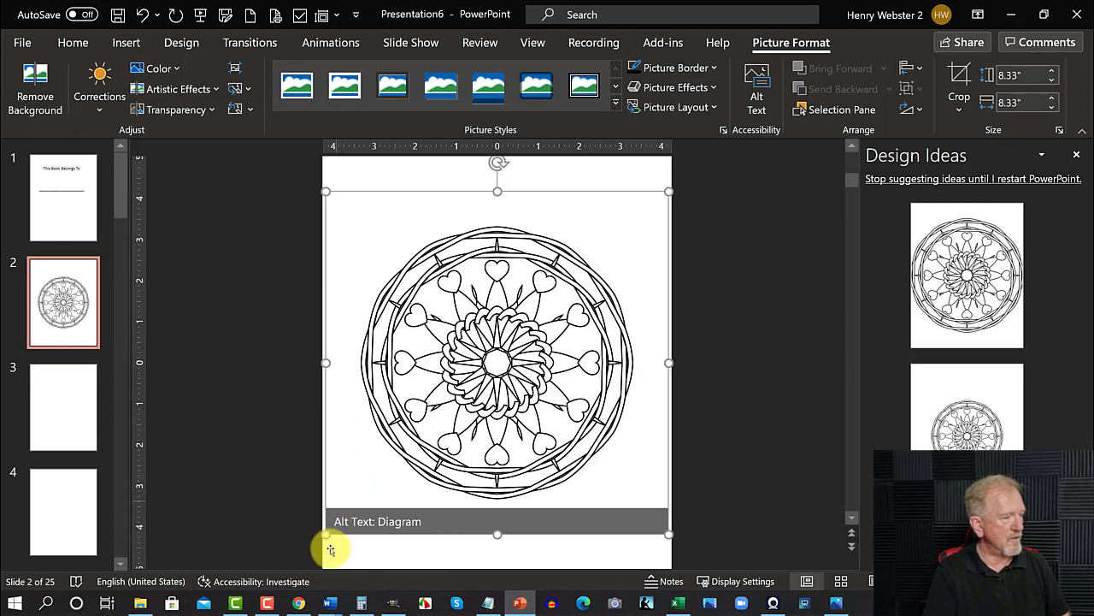
Try enlarging the mandala picture to about 8.87 in high by 8.95 in wide and undo both resizes
{"action": "left_click_drag", "start_coordinate": [326, 533], "coordinate": [304, 551]}
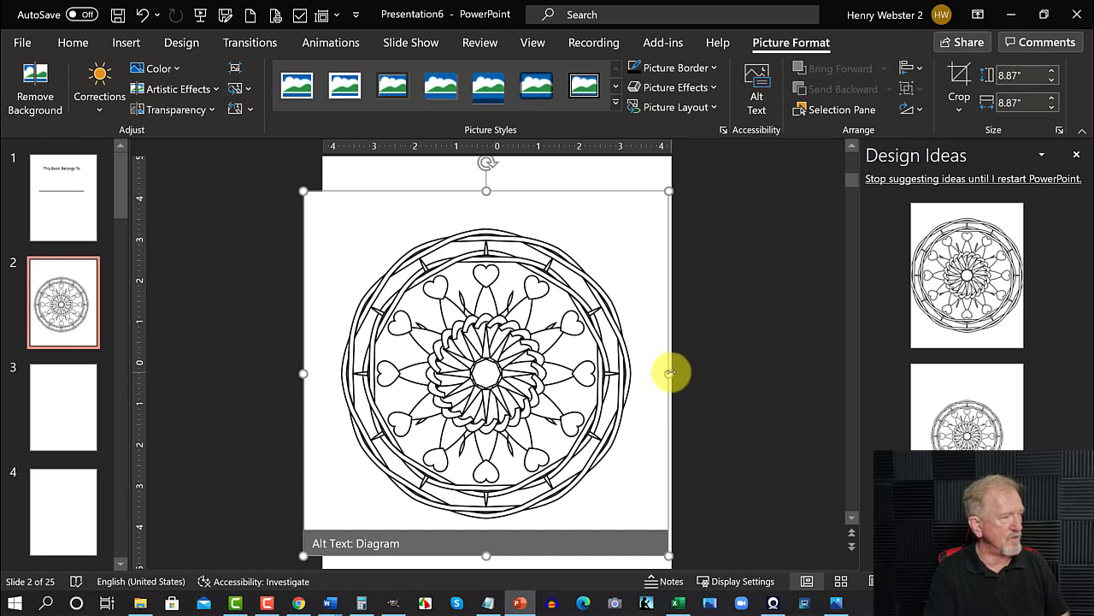
{"action": "mouse_move", "coordinate": [670, 372]}
{"action": "left_mouse_down"}
{"action": "mouse_move", "coordinate": [688, 374]}
{"action": "mouse_move", "coordinate": [670, 372]}
{"action": "left_mouse_up"}
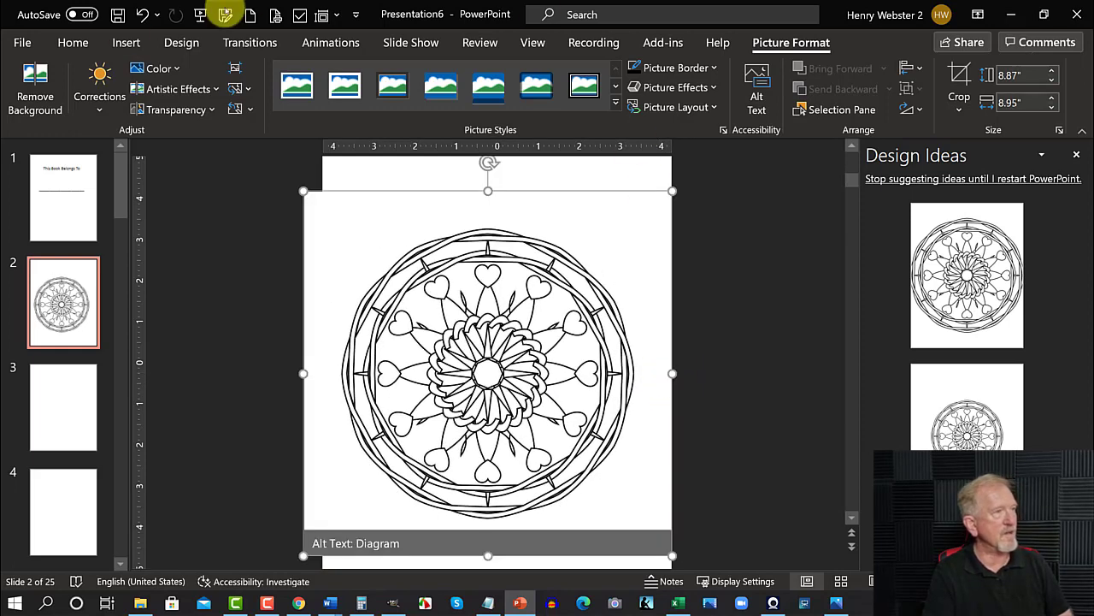
{"action": "left_click", "coordinate": [141, 12]}
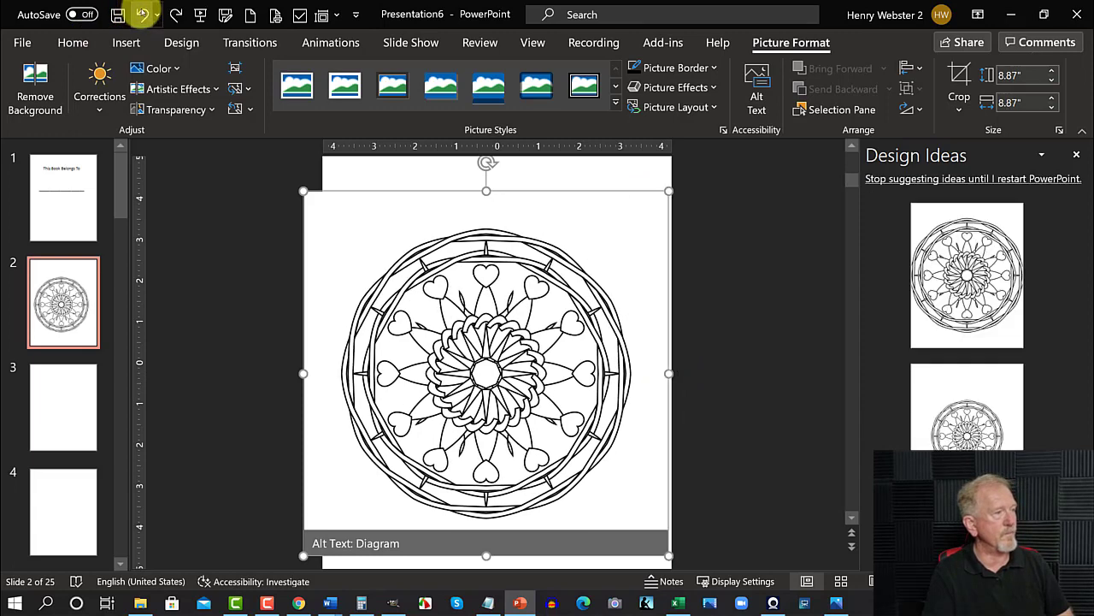
{"action": "left_click", "coordinate": [141, 12]}
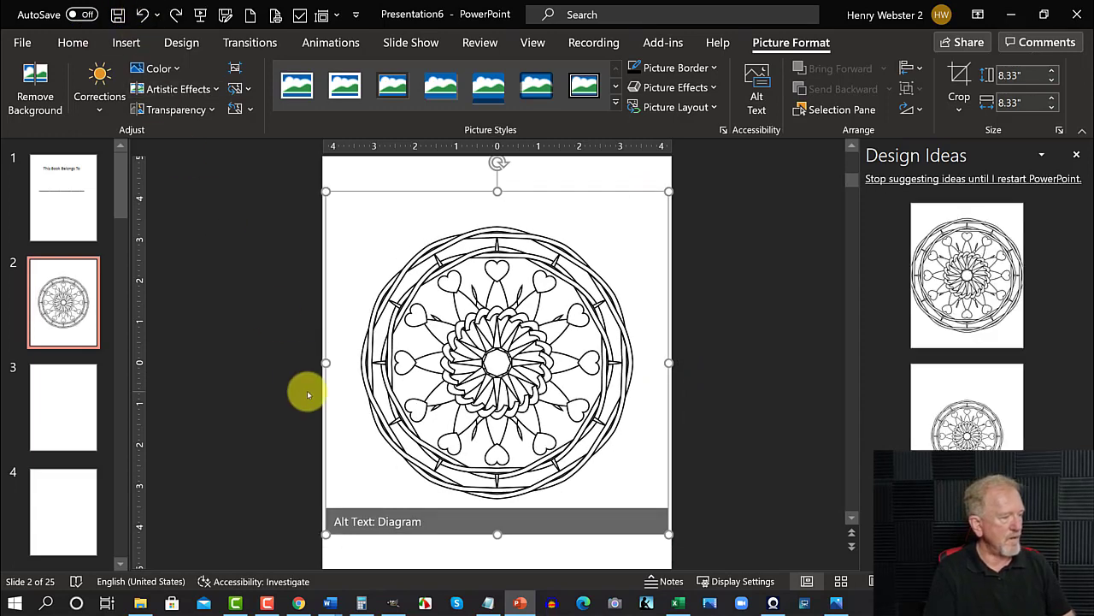
Switch to GIMP, open mandala2.jpg from the Mandala folder and add an alpha channel to its layer
{"action": "left_click", "coordinate": [395, 604]}
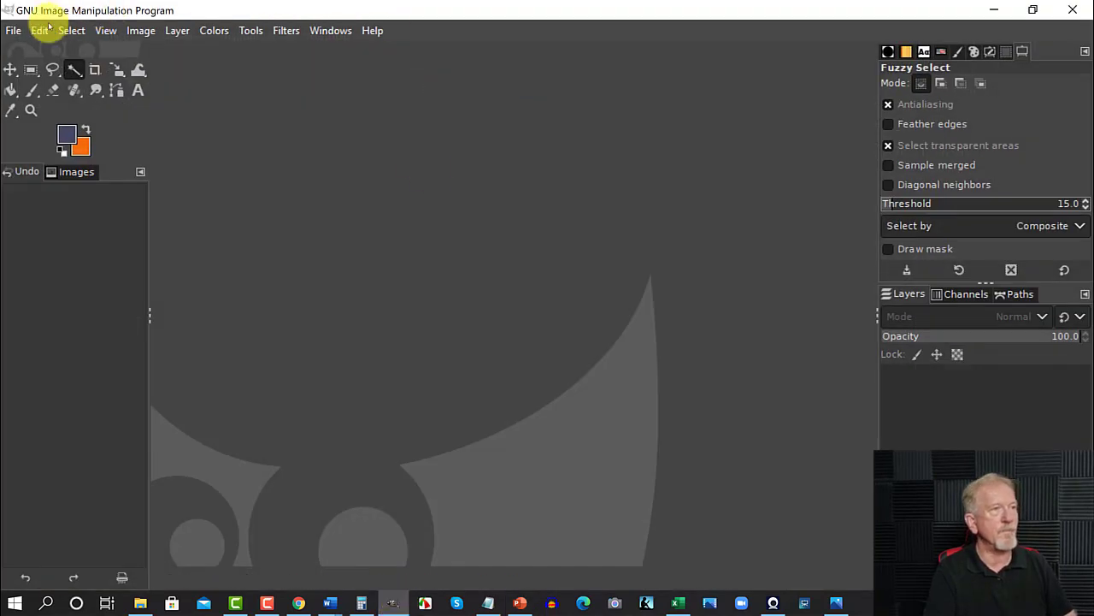
{"action": "left_click", "coordinate": [13, 30]}
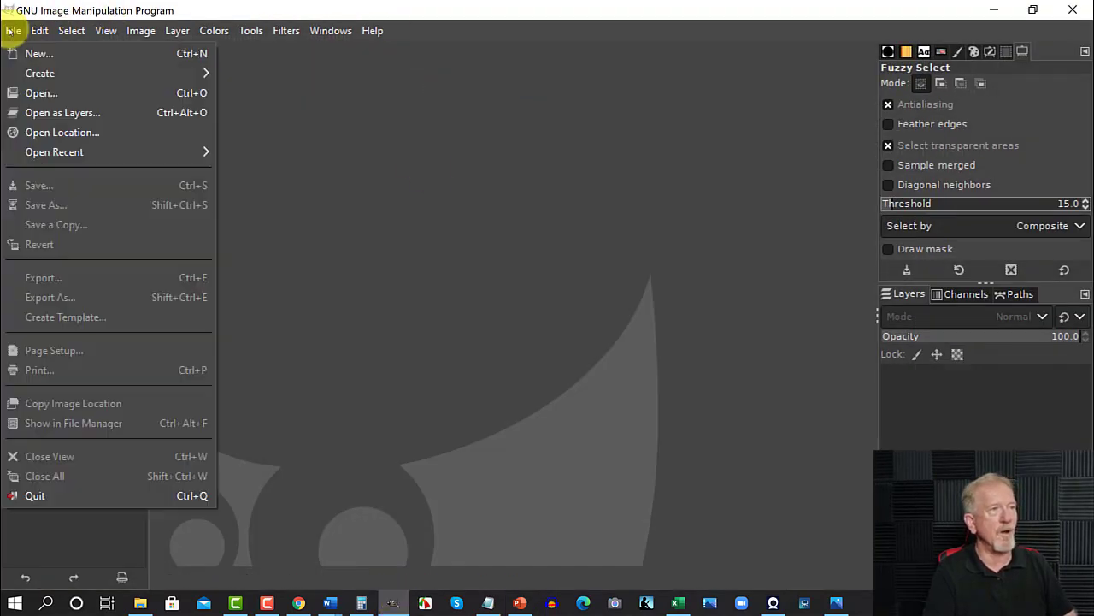
{"action": "left_click", "coordinate": [18, 91]}
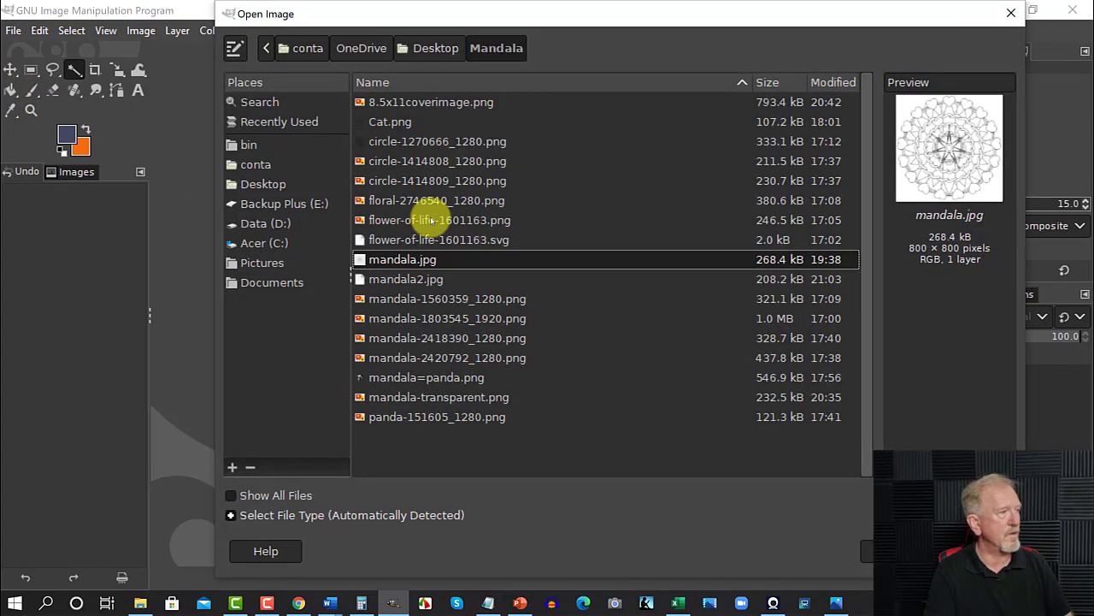
{"action": "double_click", "coordinate": [400, 279]}
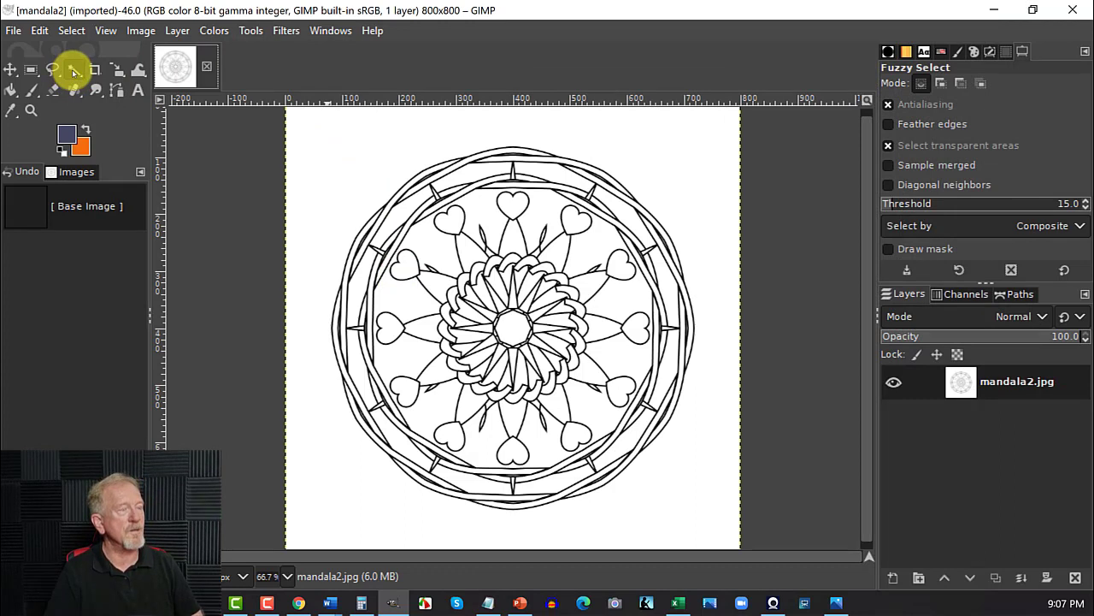
{"action": "right_click", "coordinate": [938, 383]}
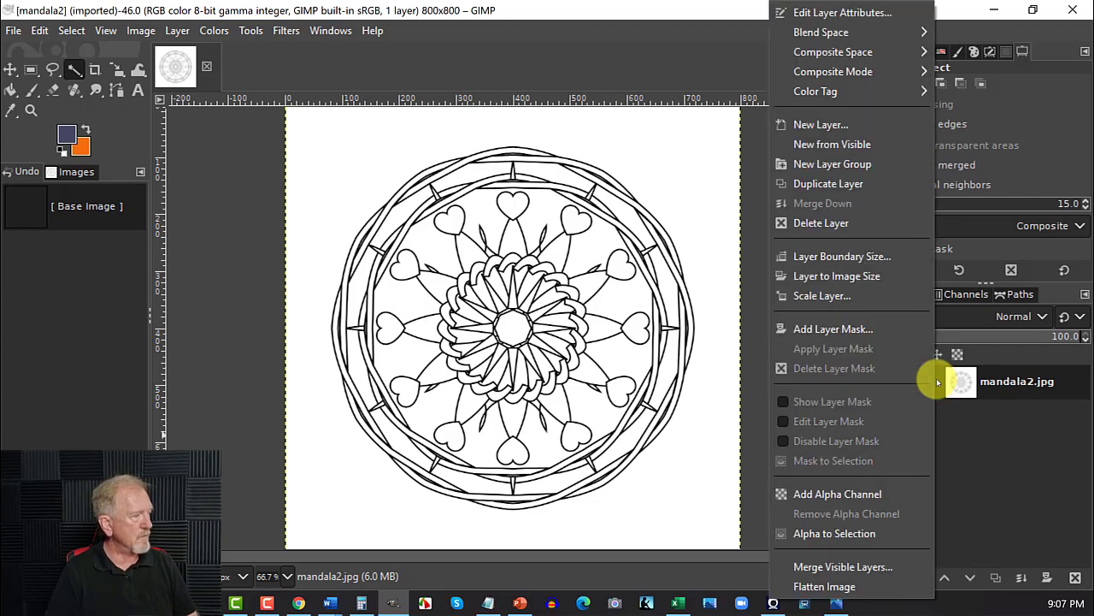
{"action": "left_click", "coordinate": [818, 496]}
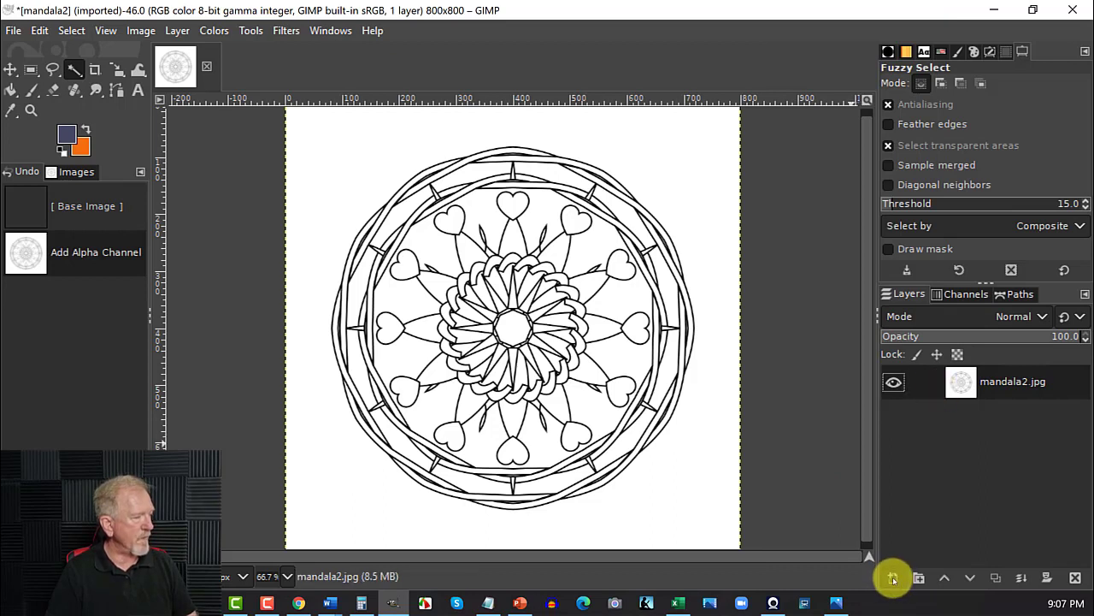
Create a transparent 800 x 800 px layer named "white Outline" and move the mandala2.jpg layer above it
{"action": "left_click", "coordinate": [894, 579]}
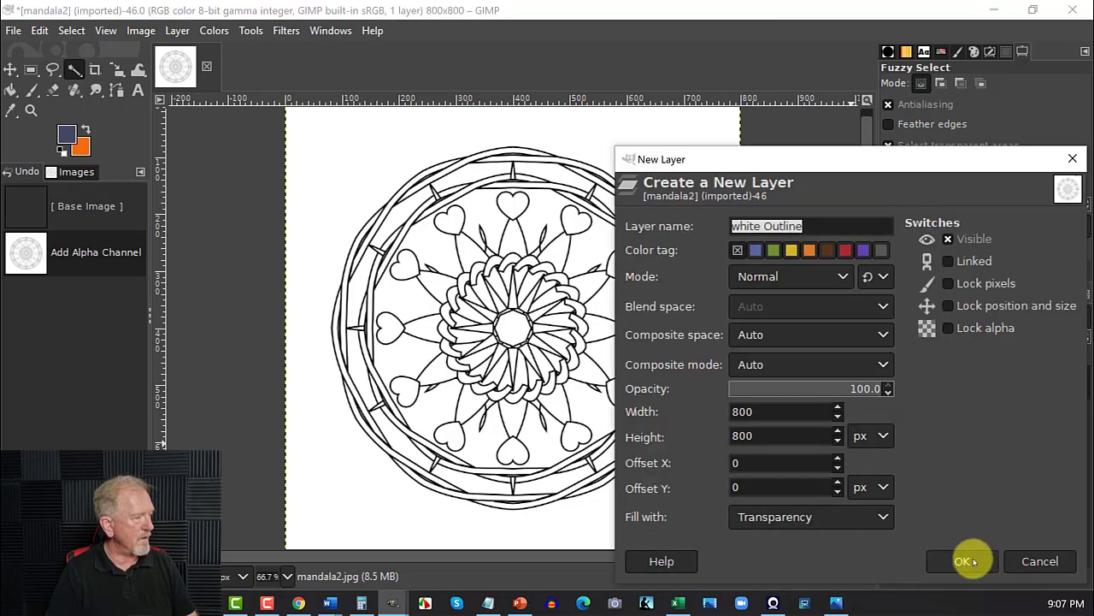
{"action": "left_click", "coordinate": [971, 560]}
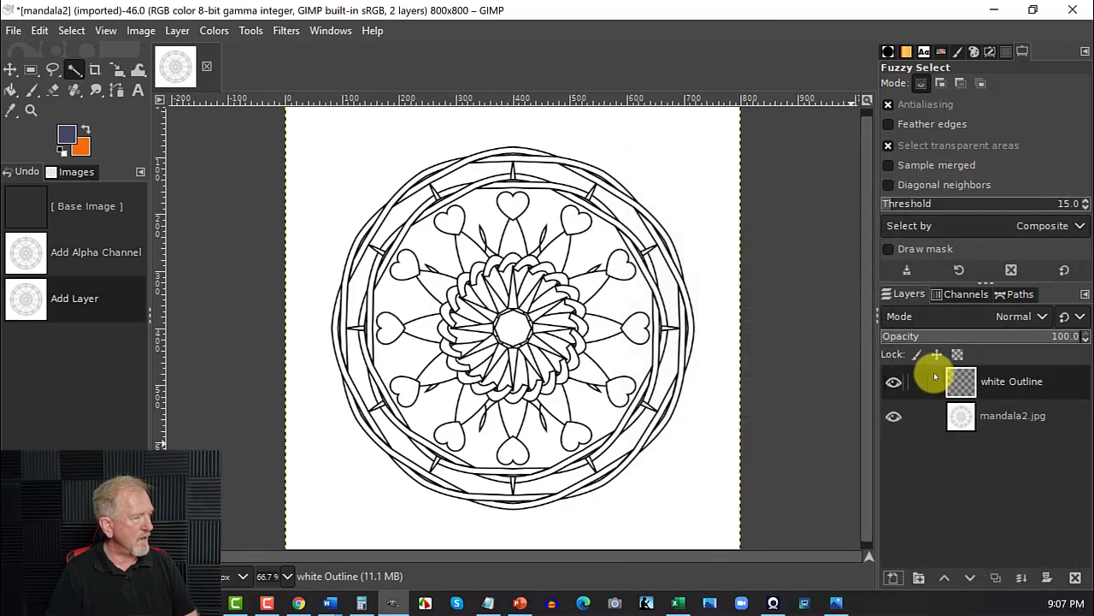
{"action": "left_click", "coordinate": [932, 419]}
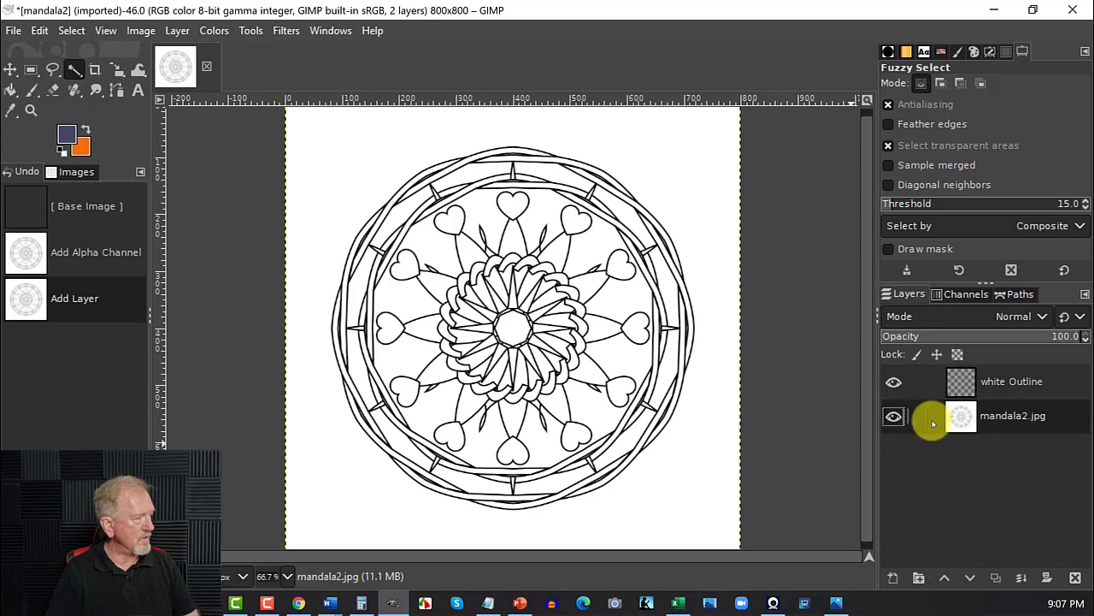
{"action": "left_click", "coordinate": [944, 578]}
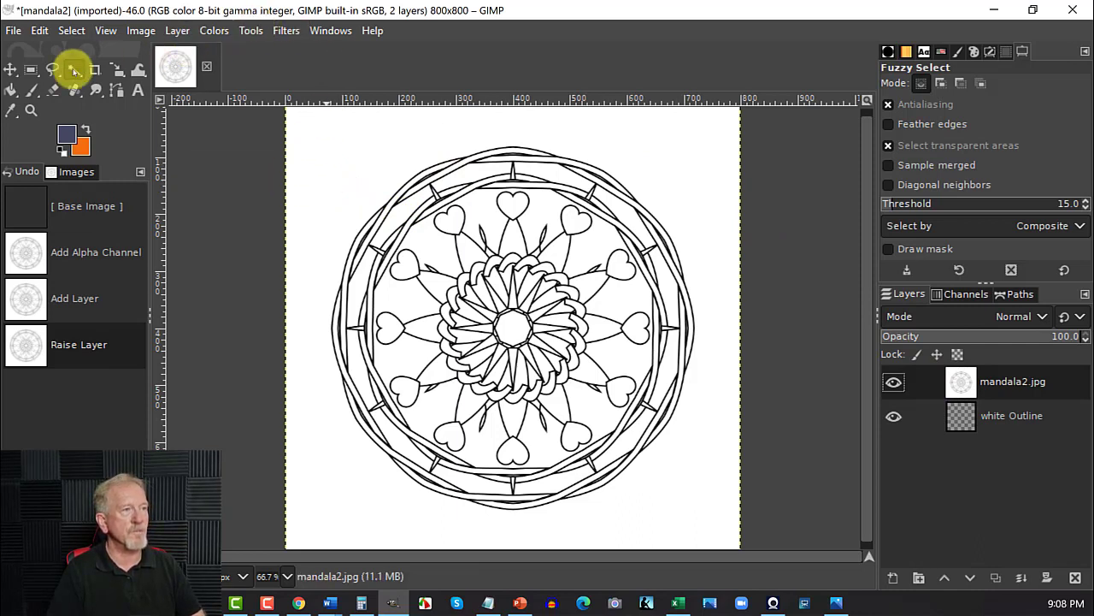
Fuzzy-select the white background around the mandala and erase it to transparency
{"action": "left_click", "coordinate": [332, 137]}
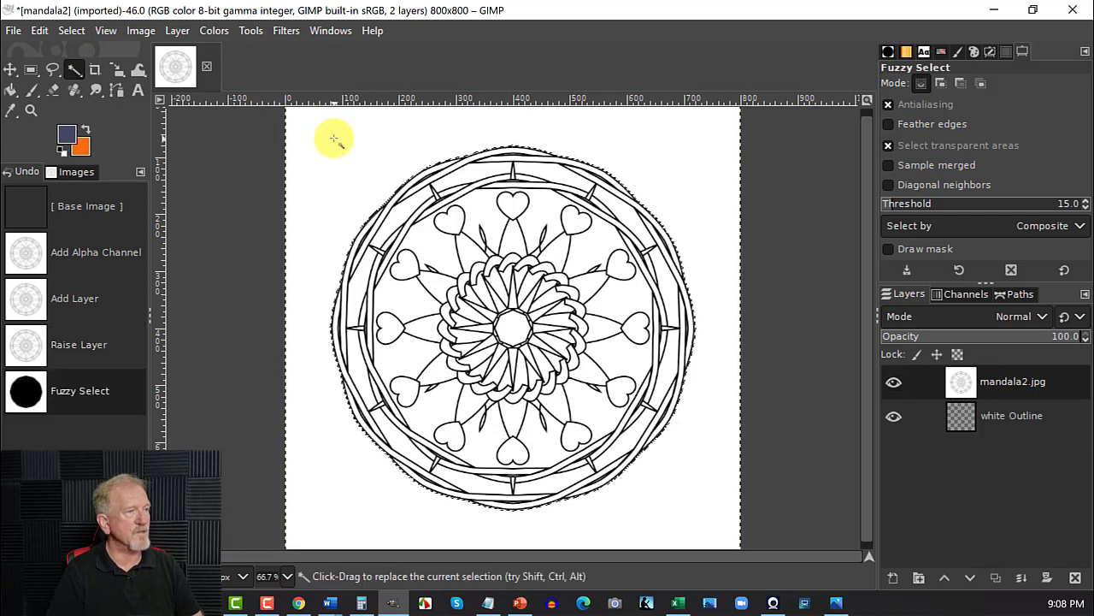
{"action": "left_click", "coordinate": [52, 90]}
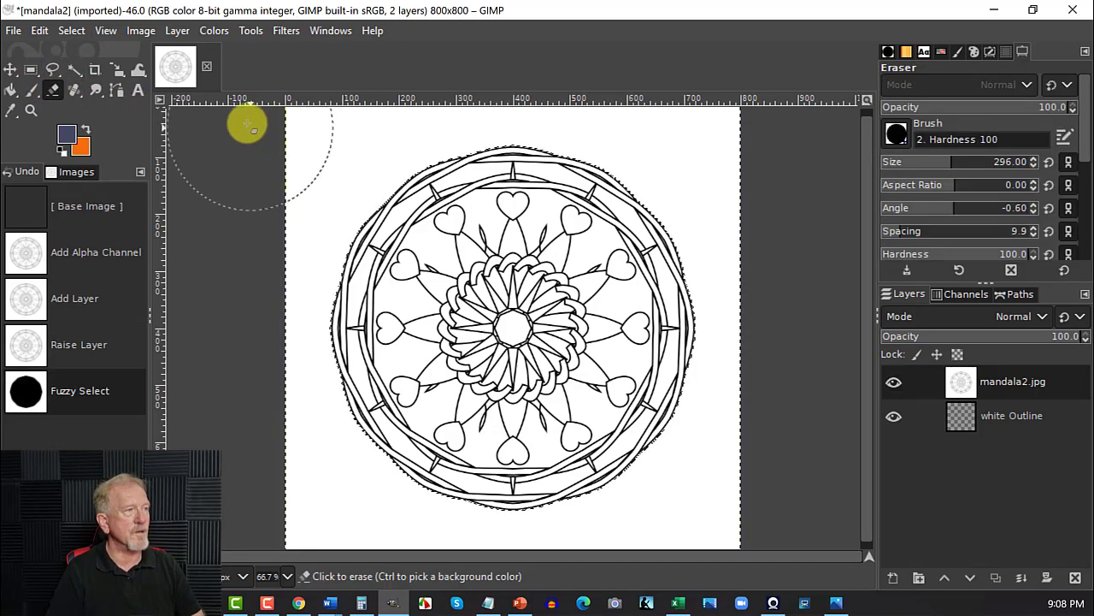
{"action": "mouse_move", "coordinate": [248, 126]}
{"action": "left_mouse_down"}
{"action": "mouse_move", "coordinate": [563, 86]}
{"action": "mouse_move", "coordinate": [688, 104]}
{"action": "mouse_move", "coordinate": [179, 216]}
{"action": "mouse_move", "coordinate": [604, 164]}
{"action": "mouse_move", "coordinate": [819, 199]}
{"action": "mouse_move", "coordinate": [404, 388]}
{"action": "mouse_move", "coordinate": [652, 320]}
{"action": "mouse_move", "coordinate": [176, 388]}
{"action": "mouse_move", "coordinate": [368, 286]}
{"action": "mouse_move", "coordinate": [647, 269]}
{"action": "mouse_move", "coordinate": [748, 421]}
{"action": "mouse_move", "coordinate": [755, 493]}
{"action": "mouse_move", "coordinate": [734, 520]}
{"action": "mouse_move", "coordinate": [658, 428]}
{"action": "mouse_move", "coordinate": [553, 556]}
{"action": "mouse_move", "coordinate": [578, 458]}
{"action": "mouse_move", "coordinate": [477, 545]}
{"action": "mouse_move", "coordinate": [438, 472]}
{"action": "mouse_move", "coordinate": [306, 533]}
{"action": "mouse_move", "coordinate": [331, 446]}
{"action": "mouse_move", "coordinate": [438, 267]}
{"action": "mouse_move", "coordinate": [574, 215]}
{"action": "left_mouse_up"}
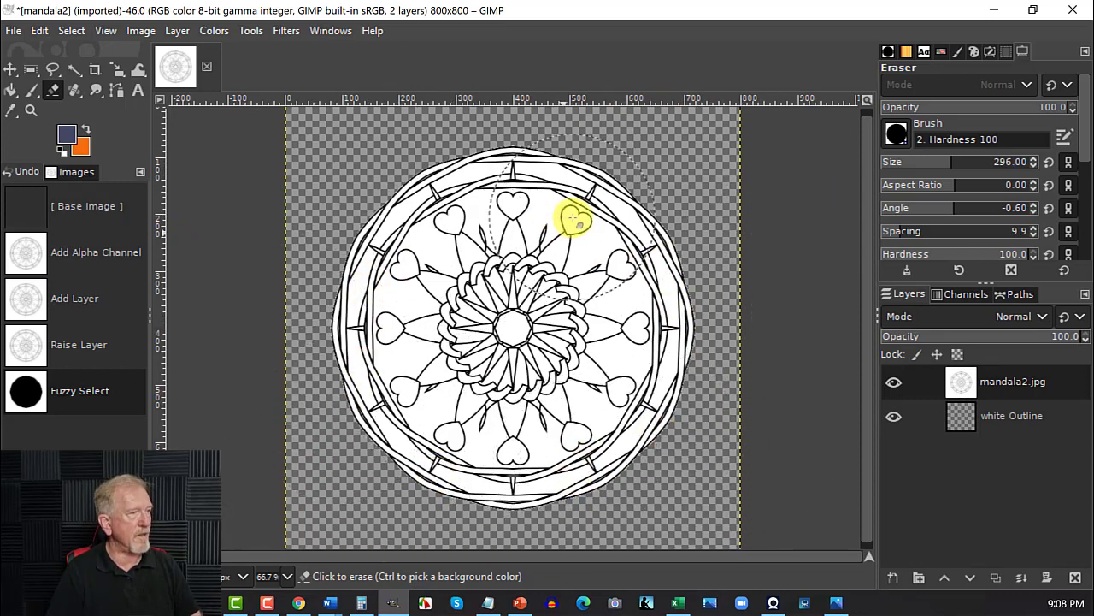
Export the image to the Mandala folder as mandala-Partly-Transparent.PNG with the default PNG options
{"action": "left_click", "coordinate": [13, 30]}
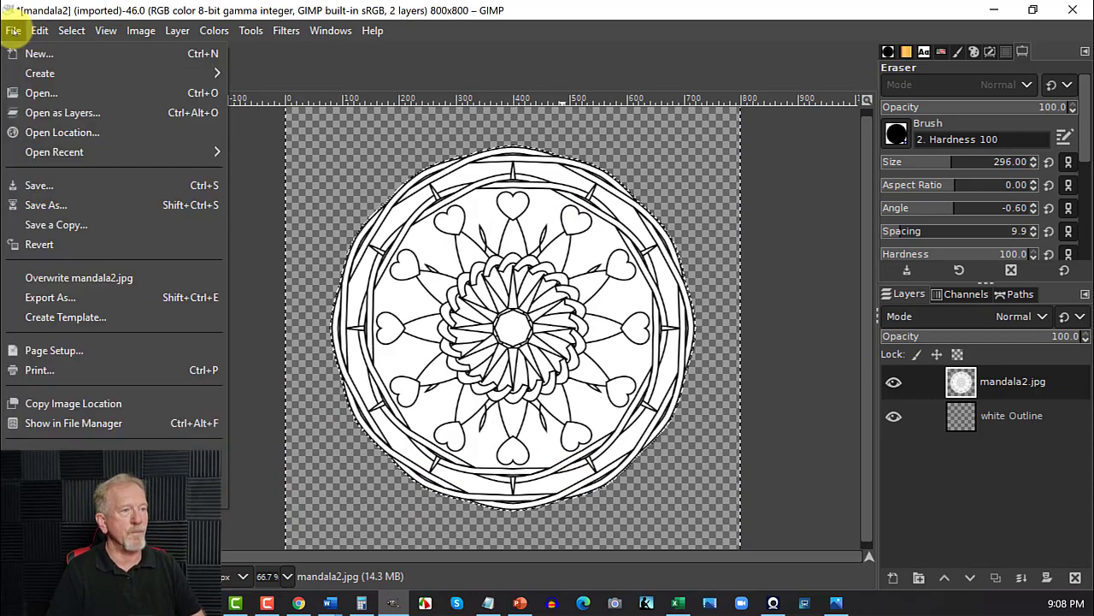
{"action": "left_click", "coordinate": [47, 297]}
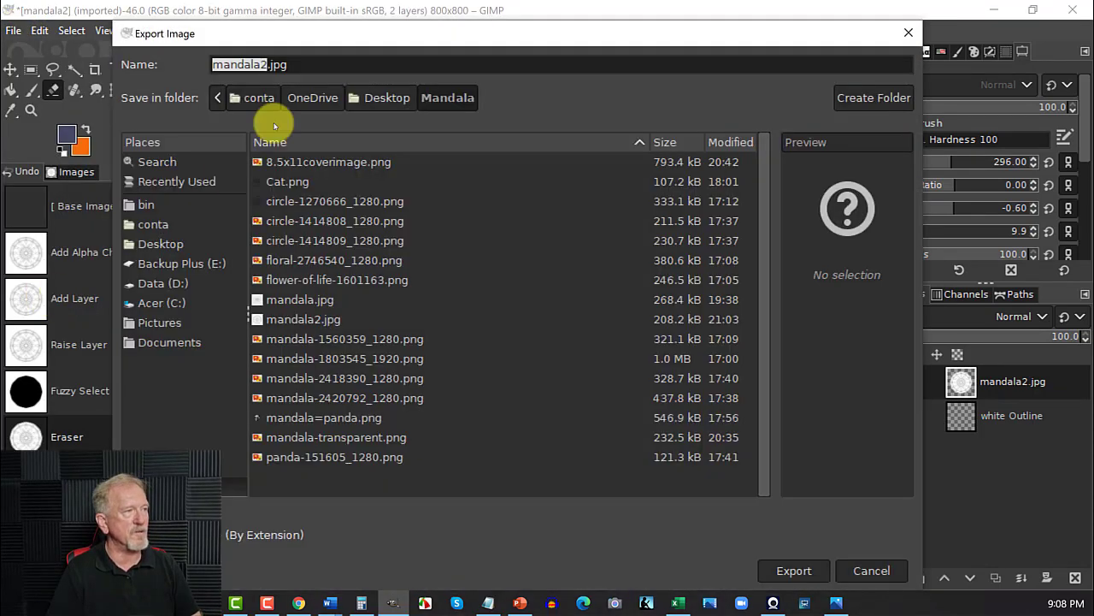
{"action": "left_click_drag", "start_coordinate": [289, 67], "coordinate": [270, 66]}
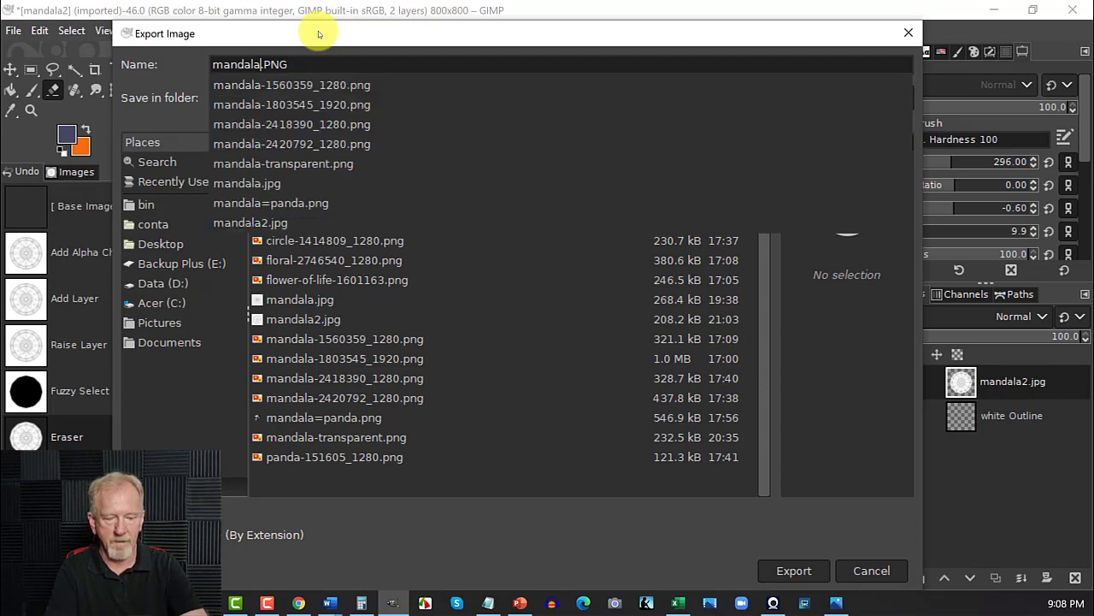
{"action": "type", "text": "-"}
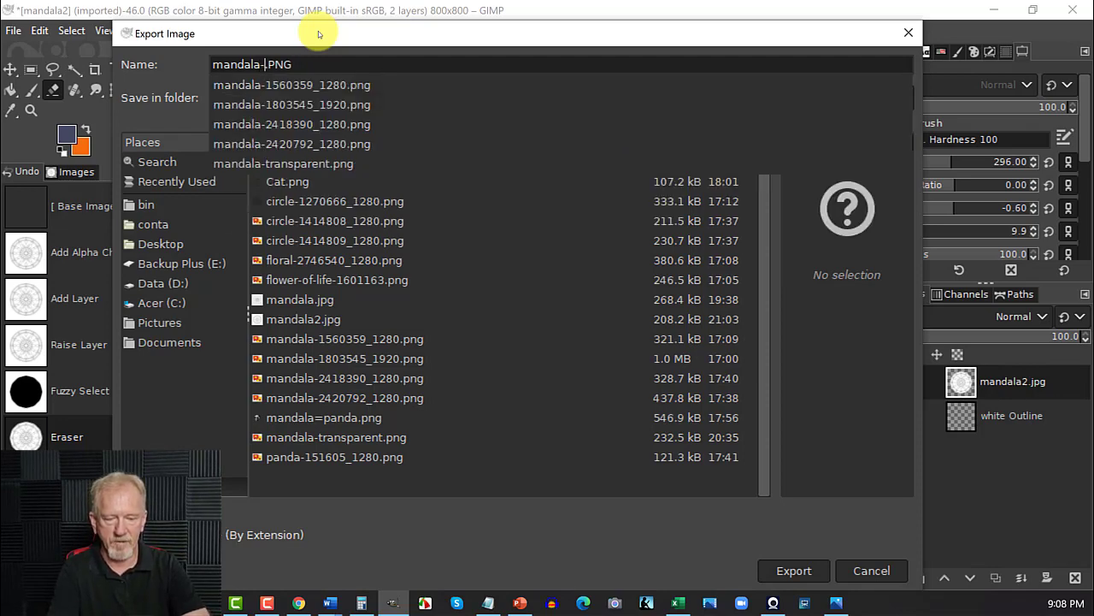
{"action": "type", "text": "Part1"}
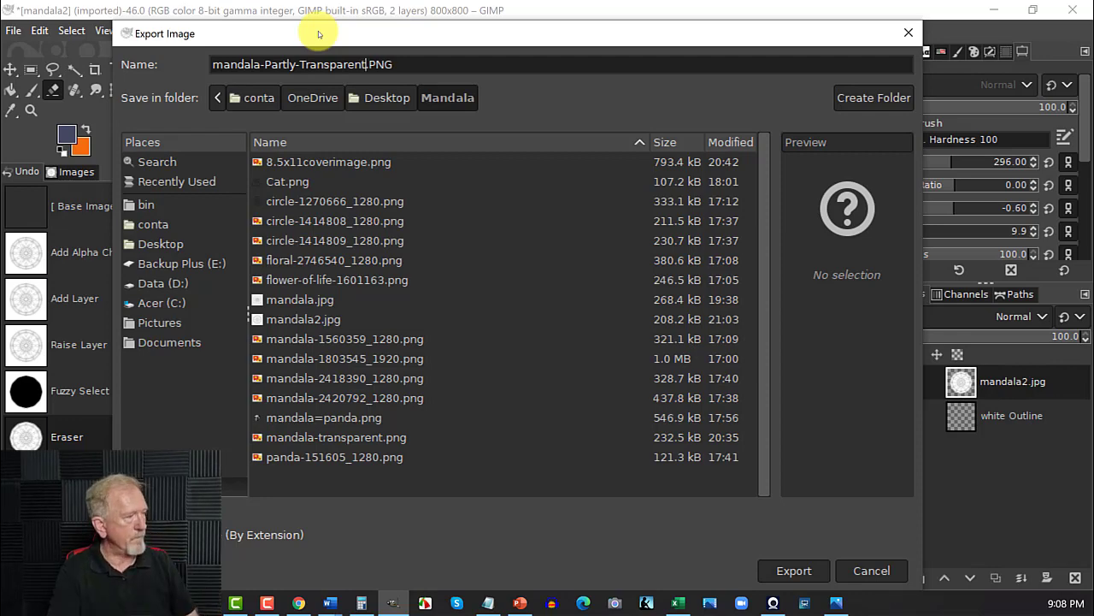
{"action": "left_click", "coordinate": [793, 571]}
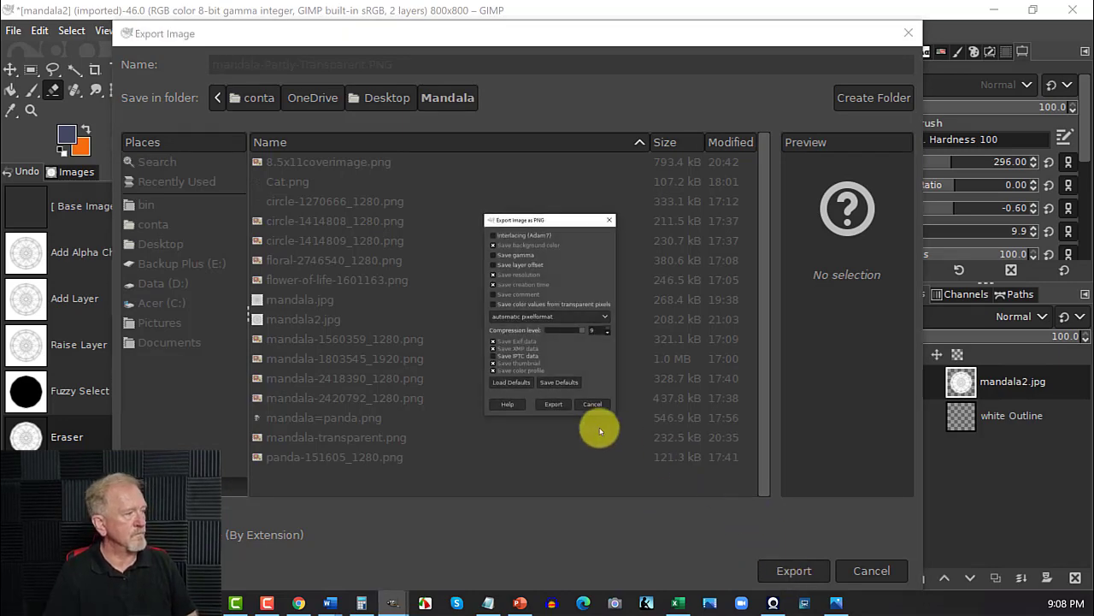
{"action": "left_click", "coordinate": [553, 405]}
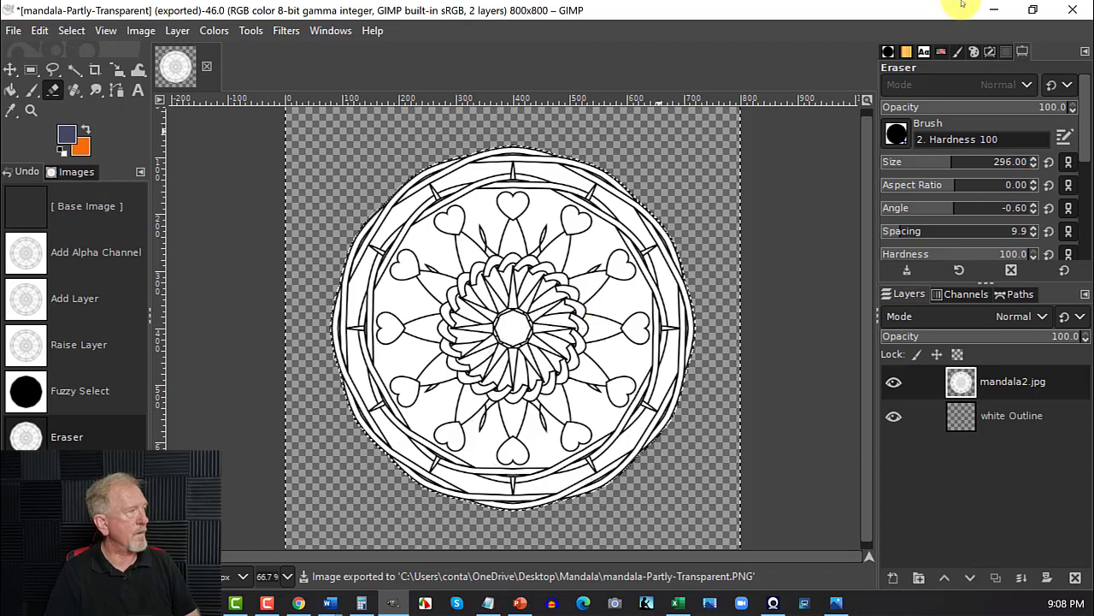
In PowerPoint, replace slide 2's mandala with the mandala-Partly-Transparent picture and enlarge it to about 5.58 x 5.58 in
{"action": "left_click", "coordinate": [993, 9]}
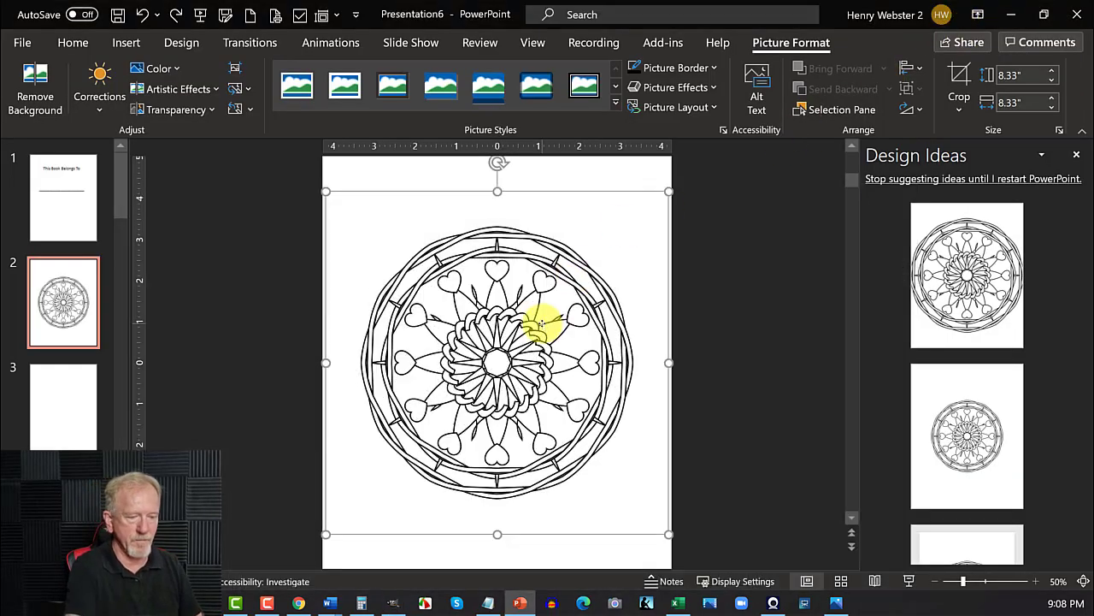
{"action": "key", "text": "Delete"}
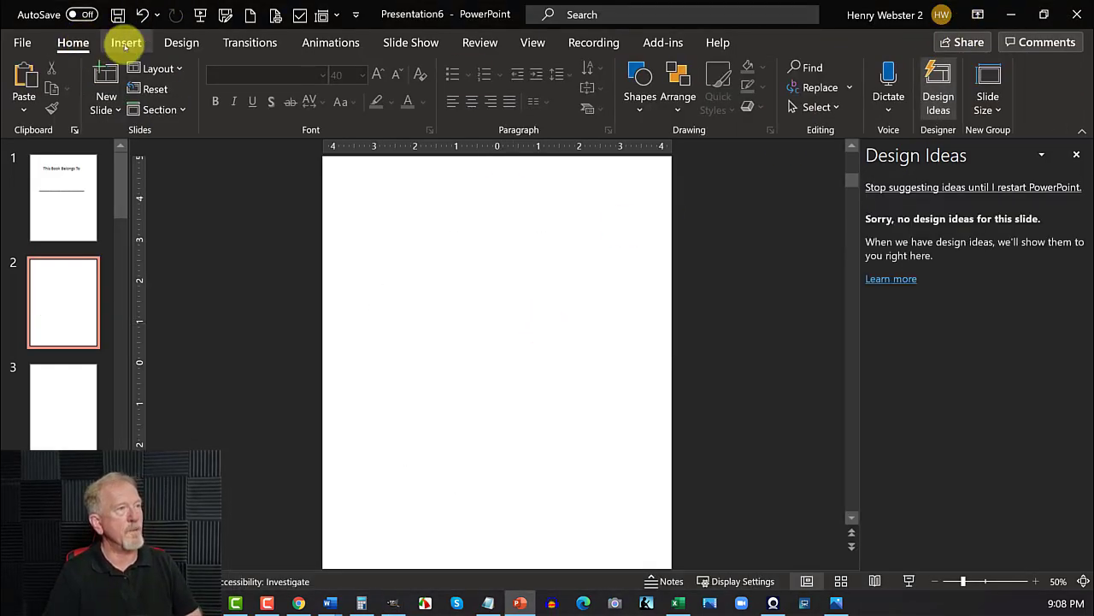
{"action": "left_click", "coordinate": [125, 43]}
{"action": "left_click", "coordinate": [124, 99]}
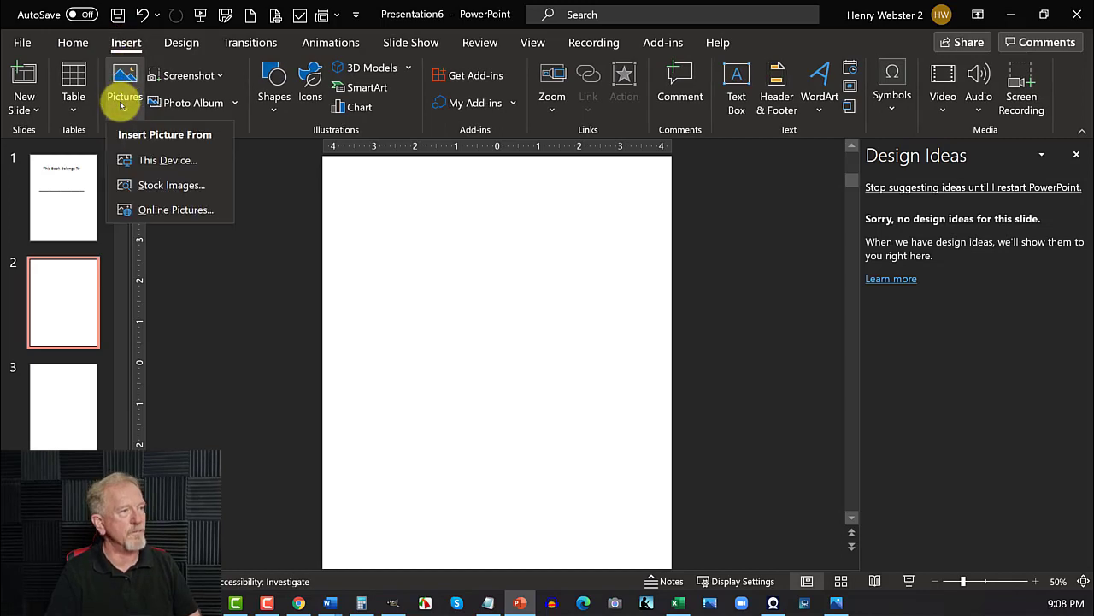
{"action": "left_click", "coordinate": [171, 160]}
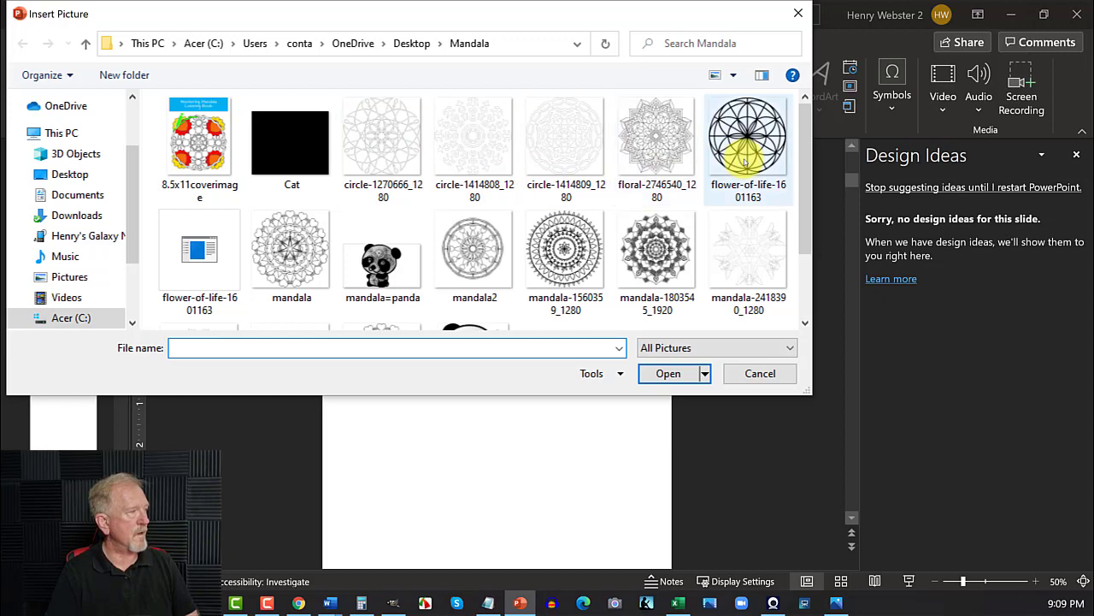
{"action": "scroll", "coordinate": [744, 163], "scroll_direction": "down", "scroll_amount": 2}
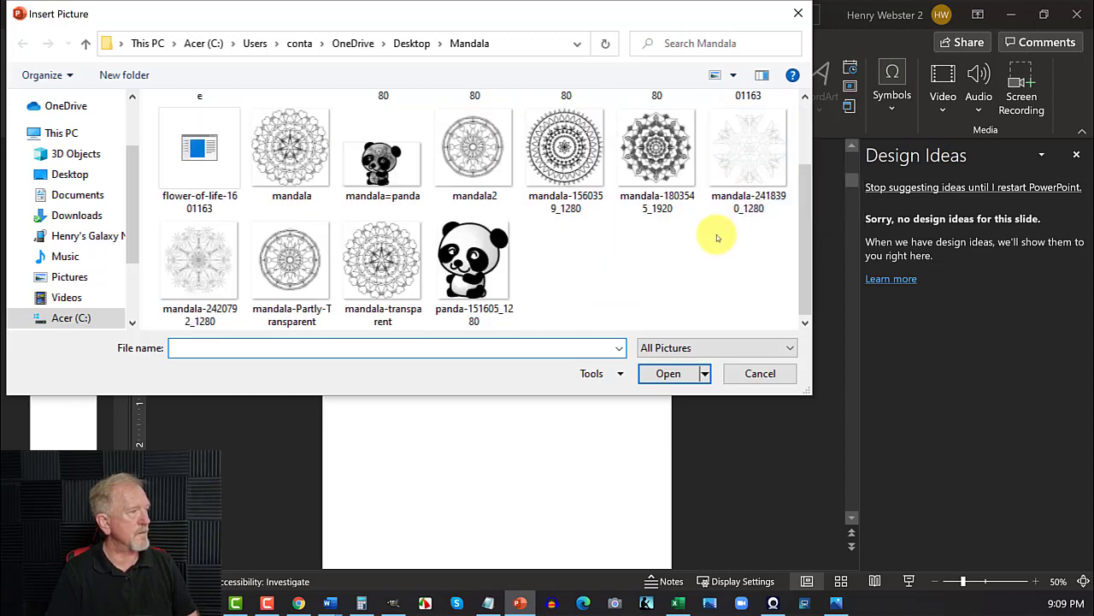
{"action": "double_click", "coordinate": [290, 257]}
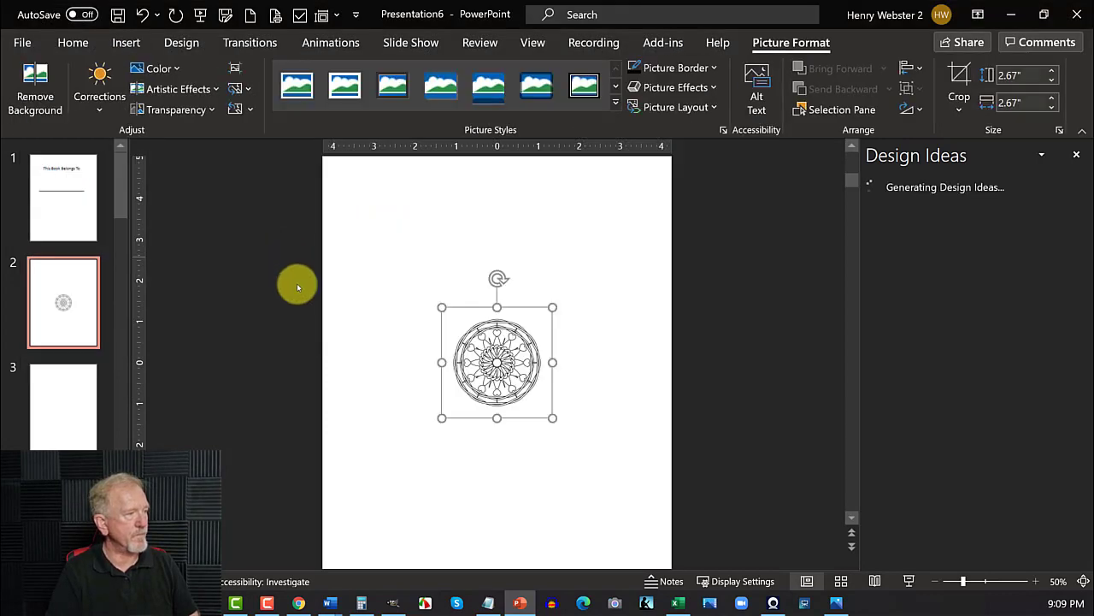
{"action": "left_click_drag", "start_coordinate": [440, 417], "coordinate": [322, 503]}
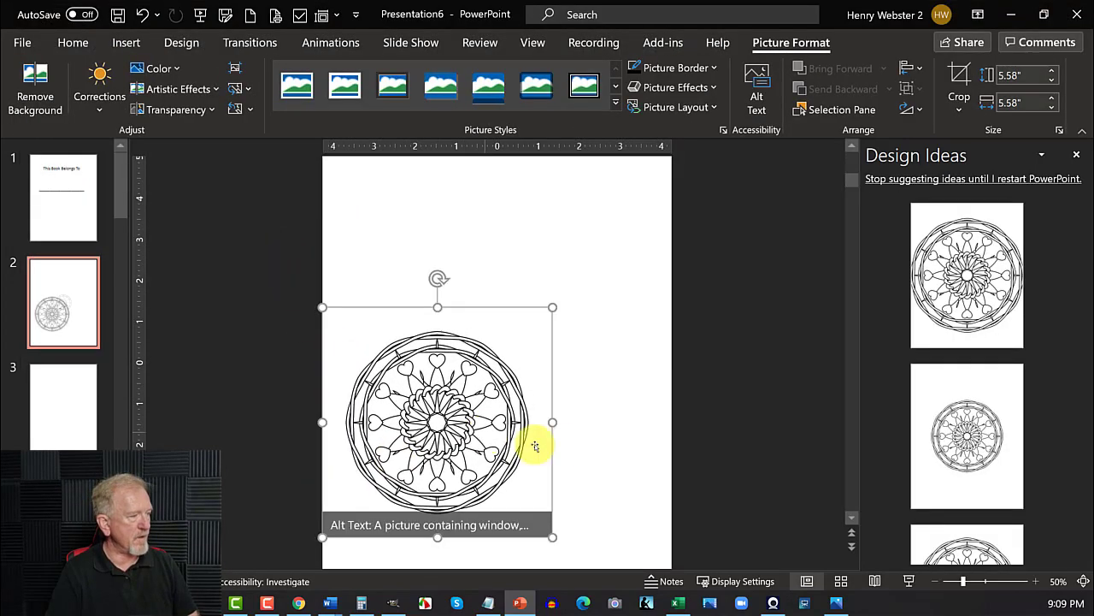
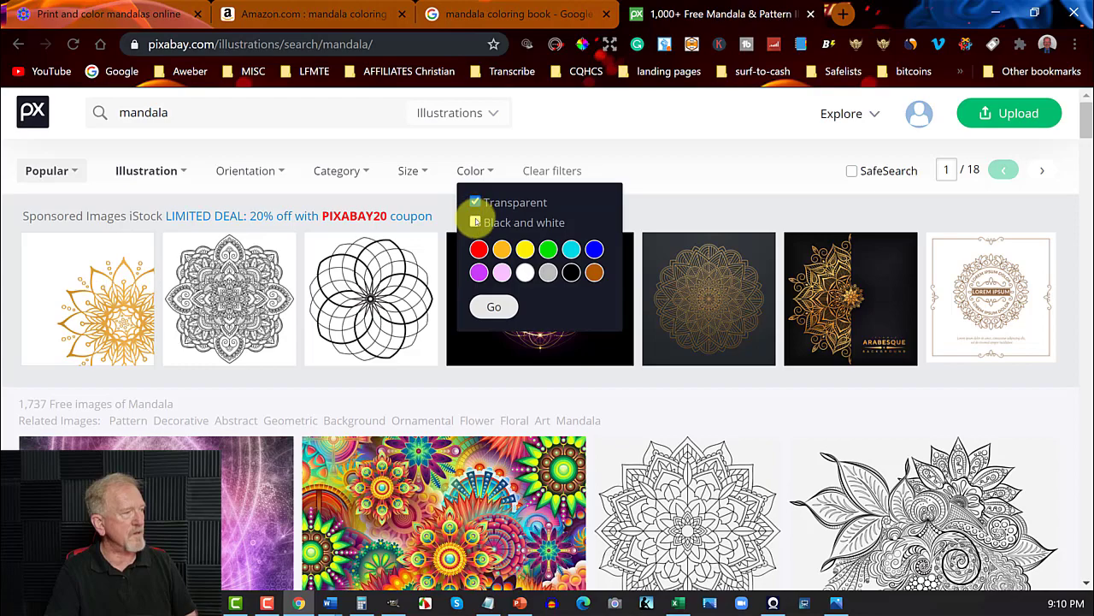
Filter Pixabay's mandala illustrations to transparent black-and-white images and look through the results for a design
{"action": "left_click", "coordinate": [476, 223]}
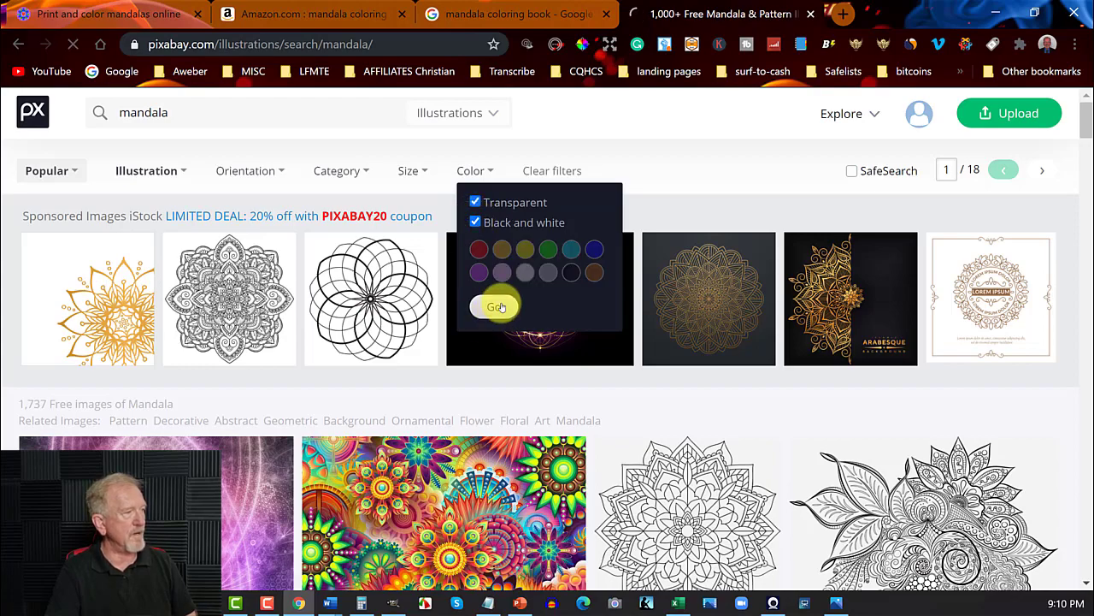
{"action": "left_click", "coordinate": [498, 306]}
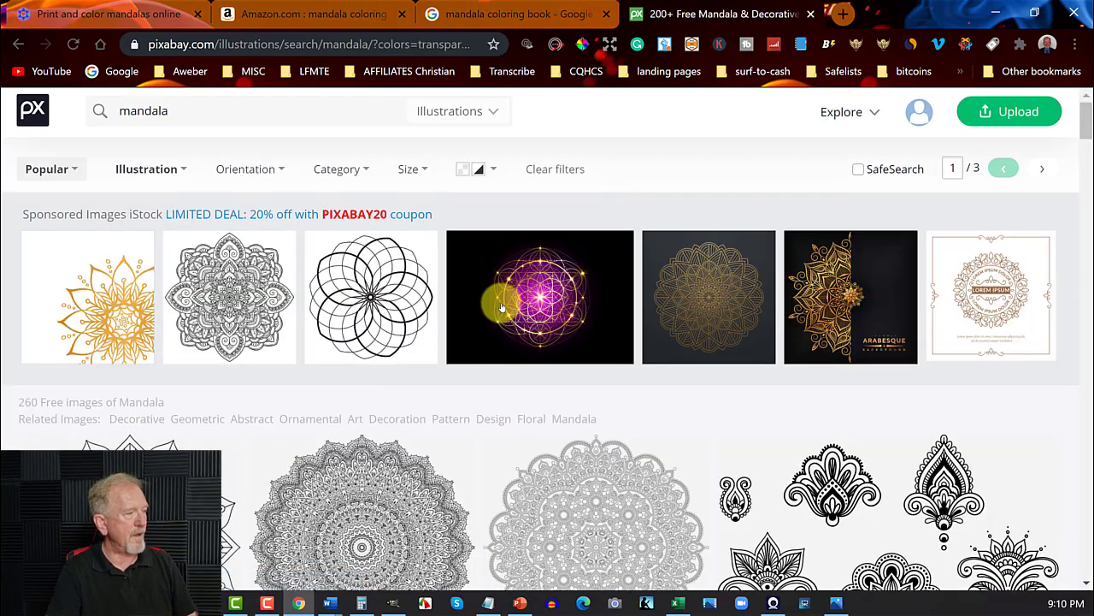
{"action": "scroll", "coordinate": [501, 302], "scroll_direction": "down", "scroll_amount": 5}
{"action": "scroll", "coordinate": [313, 281], "scroll_direction": "down", "scroll_amount": 5}
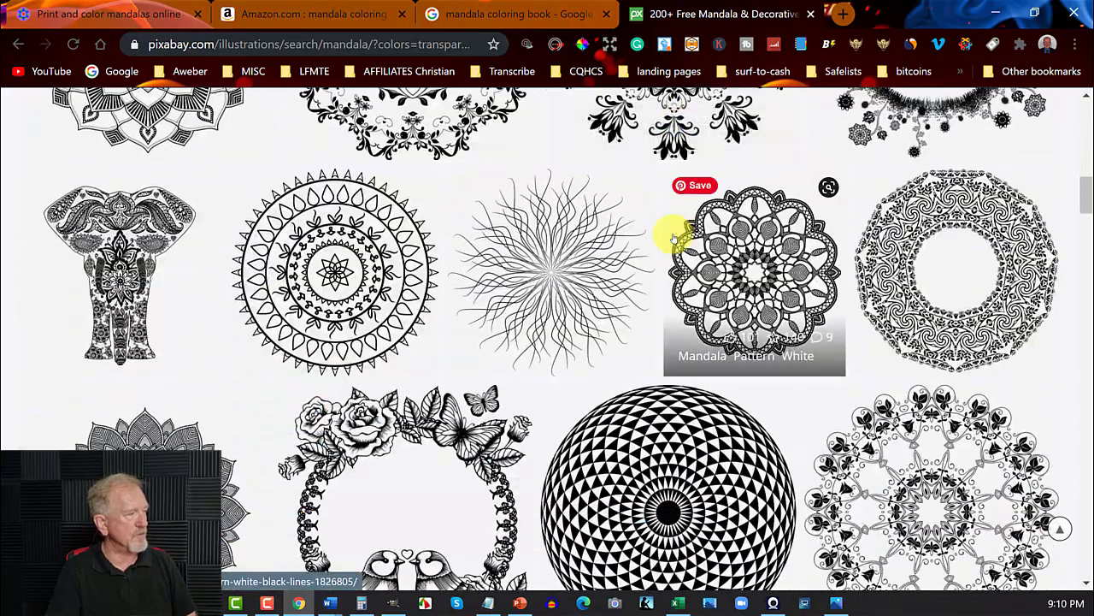
{"action": "scroll", "coordinate": [676, 238], "scroll_direction": "down", "scroll_amount": 5}
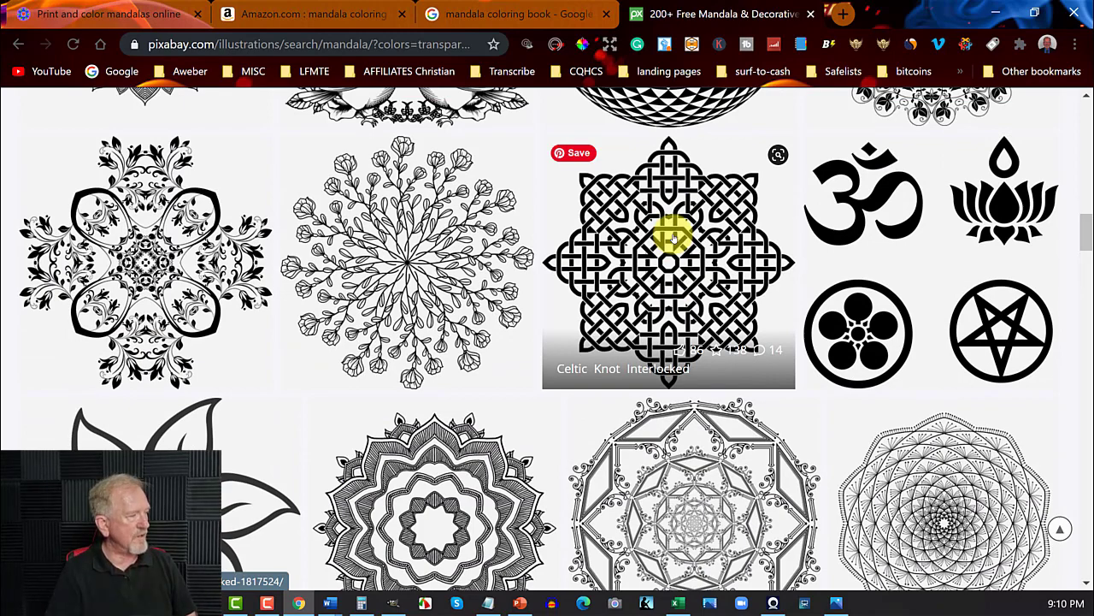
{"action": "scroll", "coordinate": [672, 238], "scroll_direction": "down", "scroll_amount": 3}
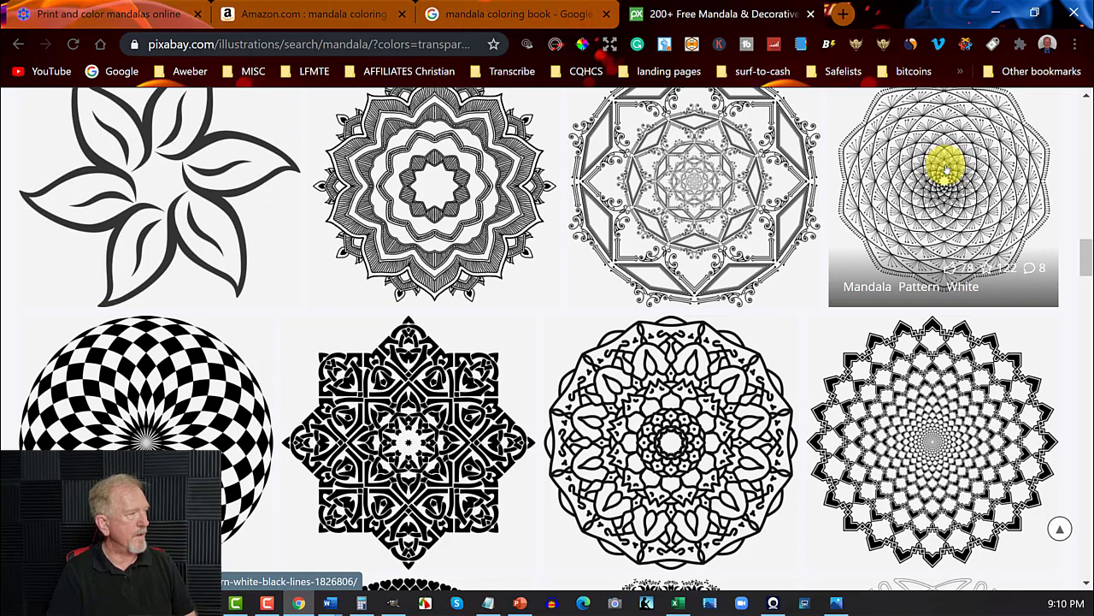
Open the Mandala Decorative Line Art image of nested angular frames with scrollwork and download it as a 1280×1280 PNG
{"action": "left_click", "coordinate": [692, 186]}
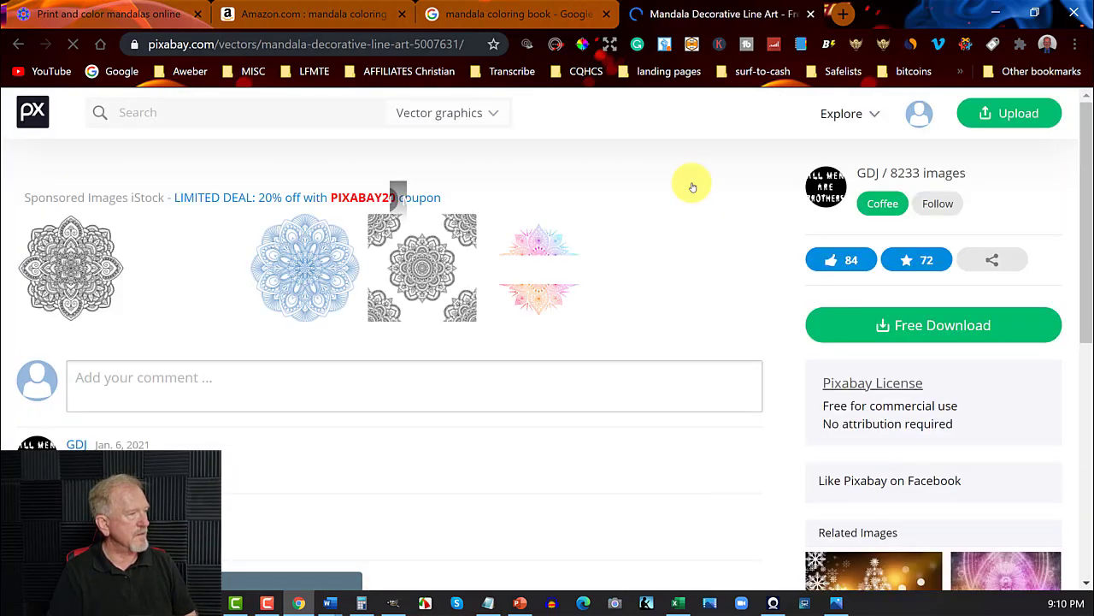
{"action": "left_click", "coordinate": [946, 325]}
{"action": "left_click", "coordinate": [833, 400]}
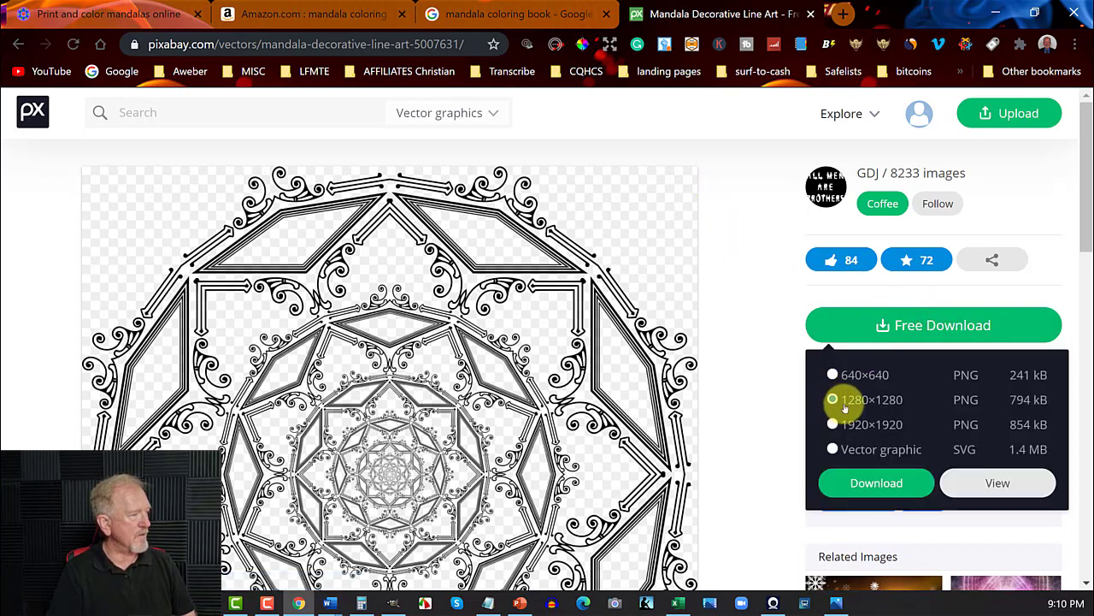
{"action": "left_click", "coordinate": [876, 483]}
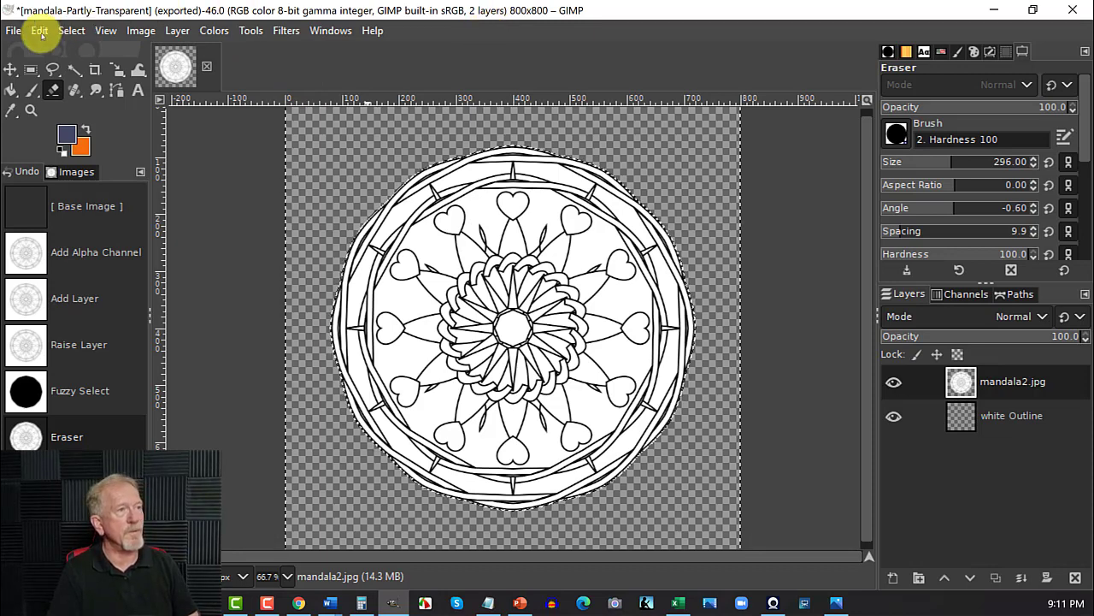
In GIMP, open new.png from the Mandala folder as a separate image
{"action": "left_click", "coordinate": [14, 32]}
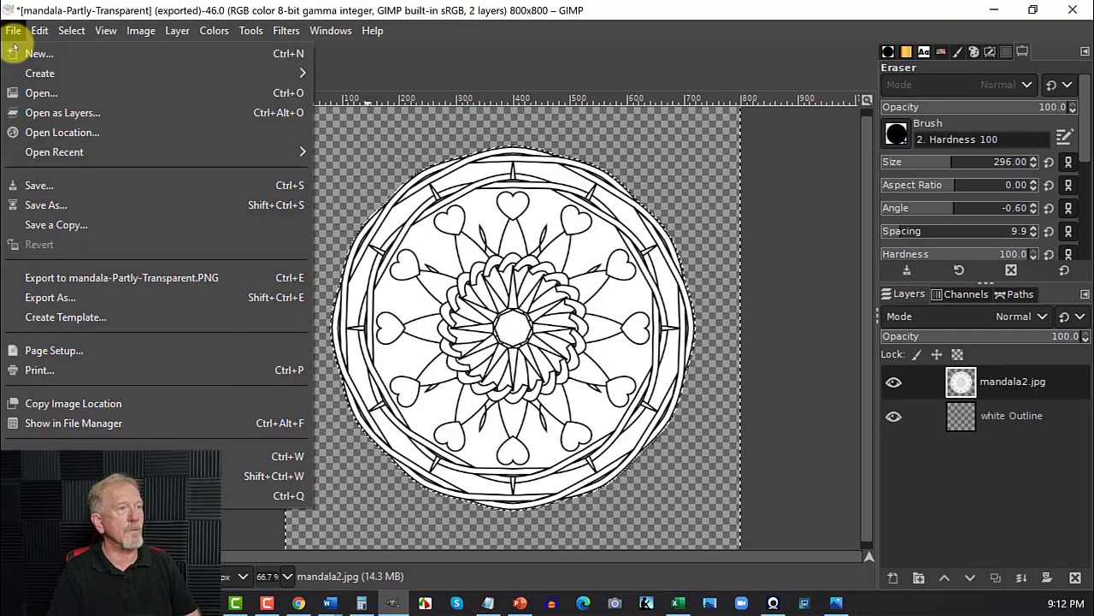
{"action": "left_click", "coordinate": [17, 92]}
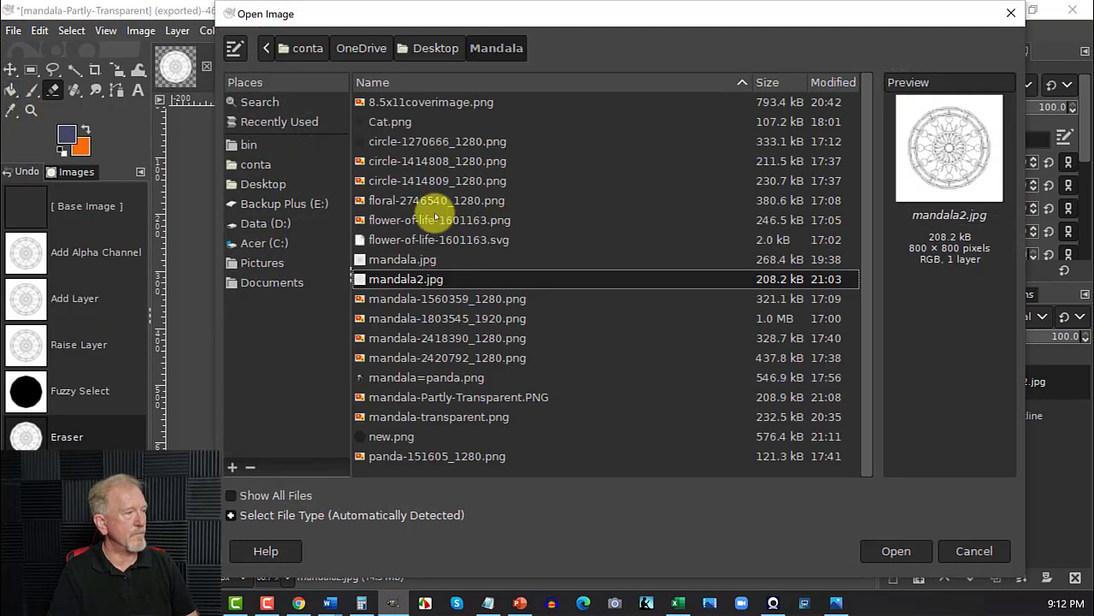
{"action": "left_click", "coordinate": [389, 437]}
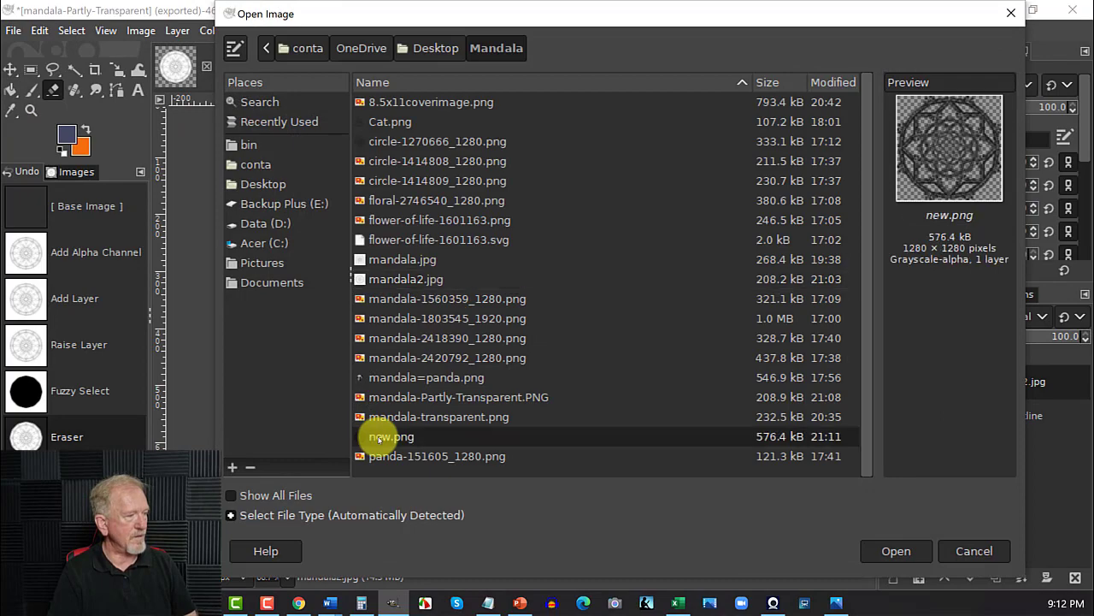
{"action": "double_click", "coordinate": [382, 438]}
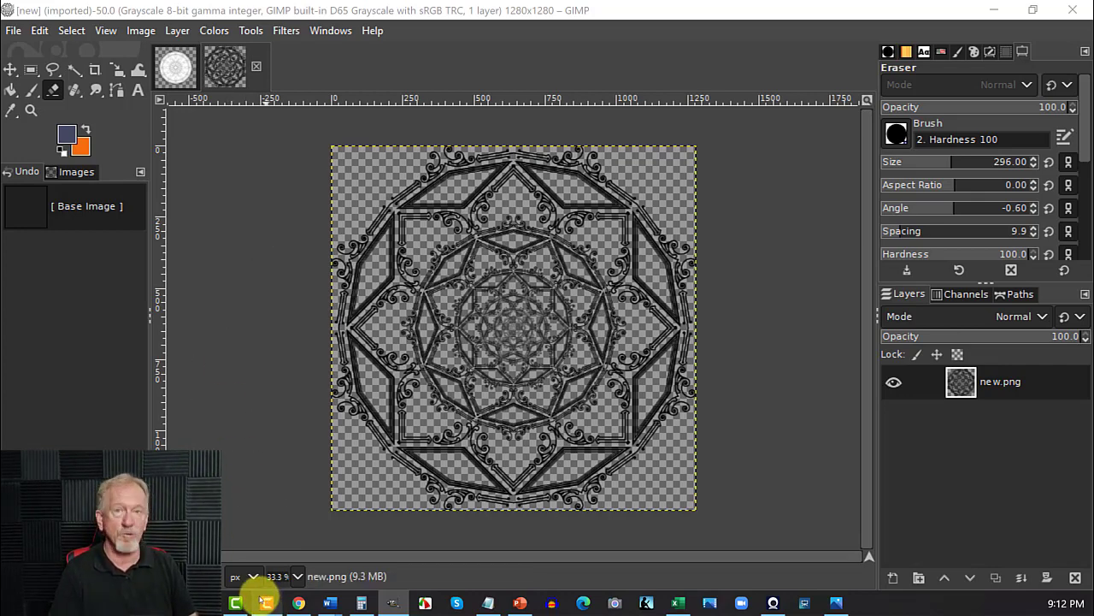
Add floral-2746540_1280.png from the Mandala folder in File Explorer as a layer above new.png, then minimize the folder window
{"action": "mouse_move", "coordinate": [265, 602]}
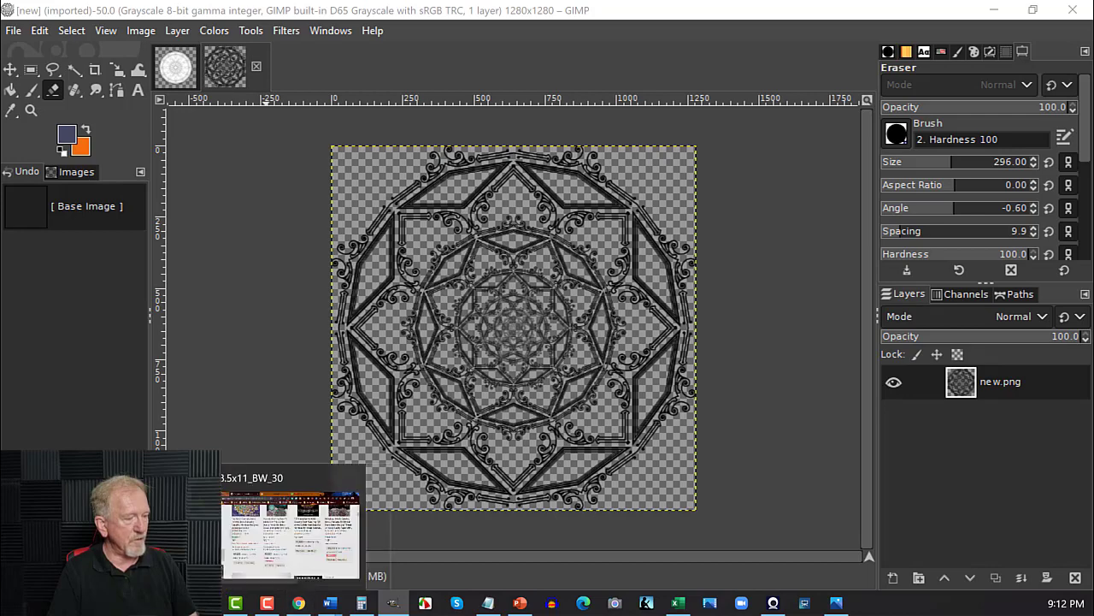
{"action": "left_click", "coordinate": [203, 604]}
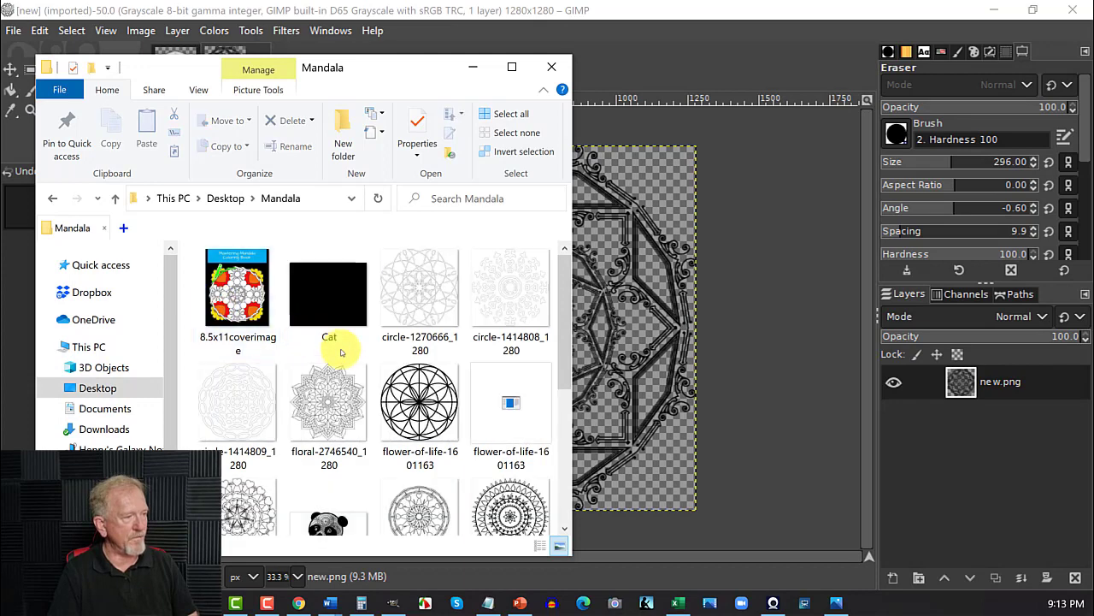
{"action": "left_click", "coordinate": [316, 396]}
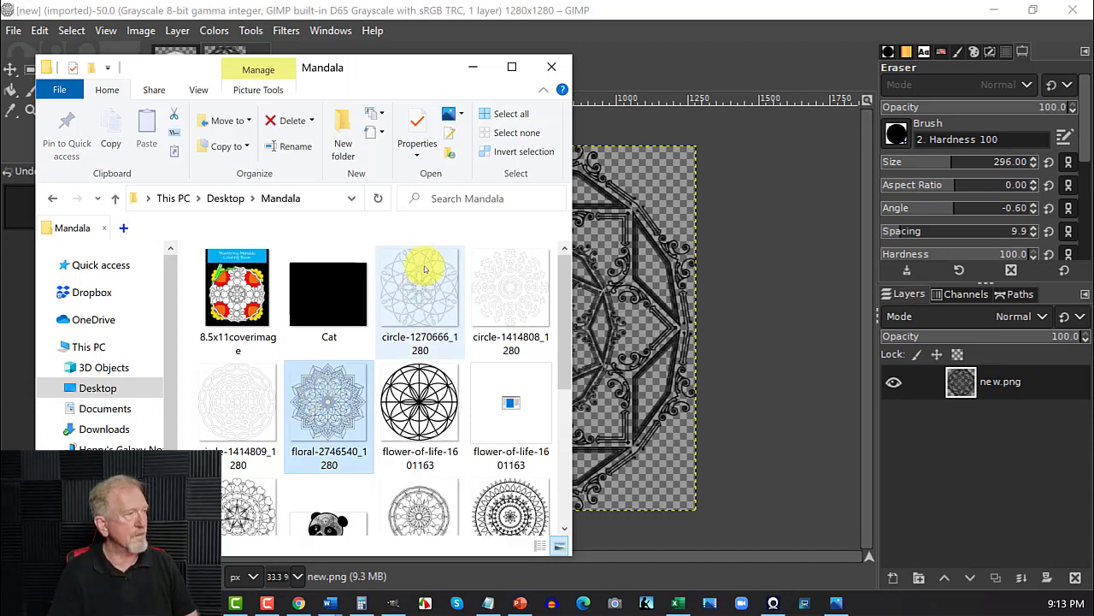
{"action": "mouse_move", "coordinate": [330, 413]}
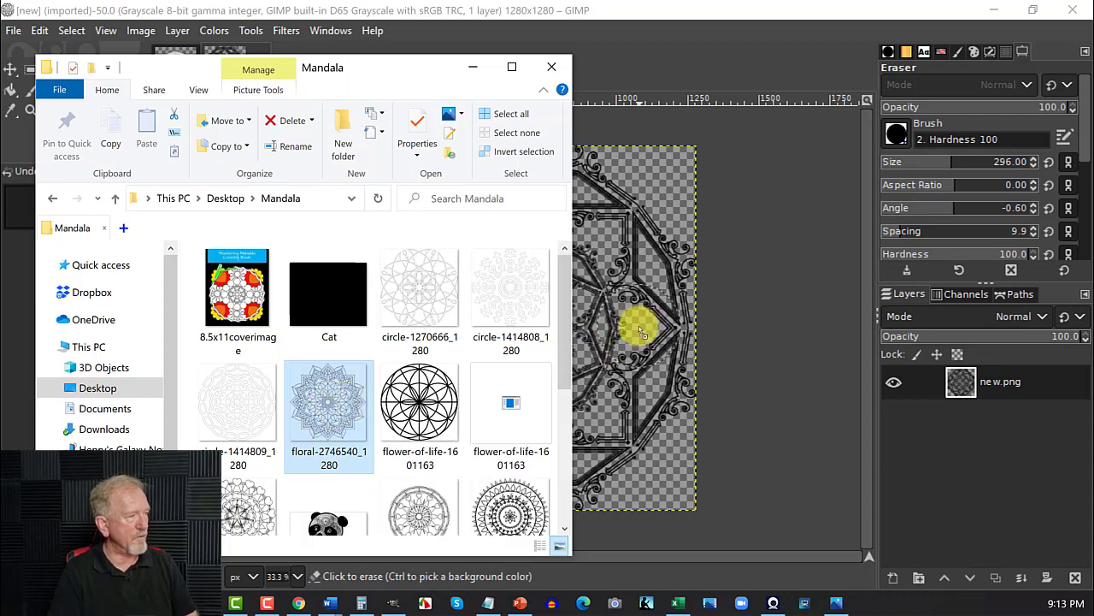
{"action": "left_click", "coordinate": [475, 68]}
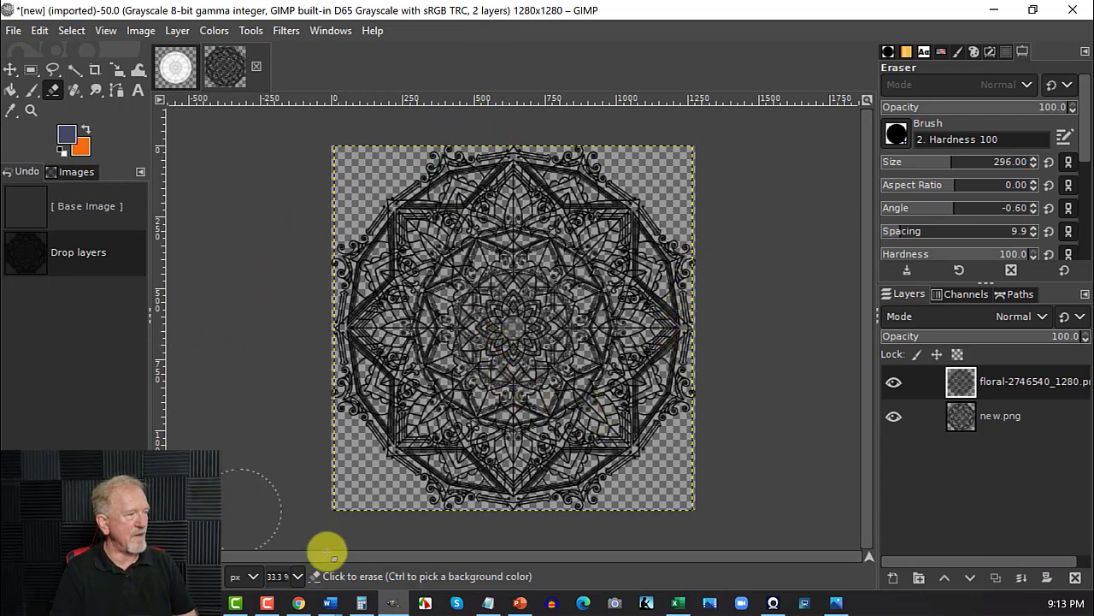
Export the combined two-layer mandala to the Mandala folder as new2.png with the default PNG options
{"action": "left_click", "coordinate": [12, 30]}
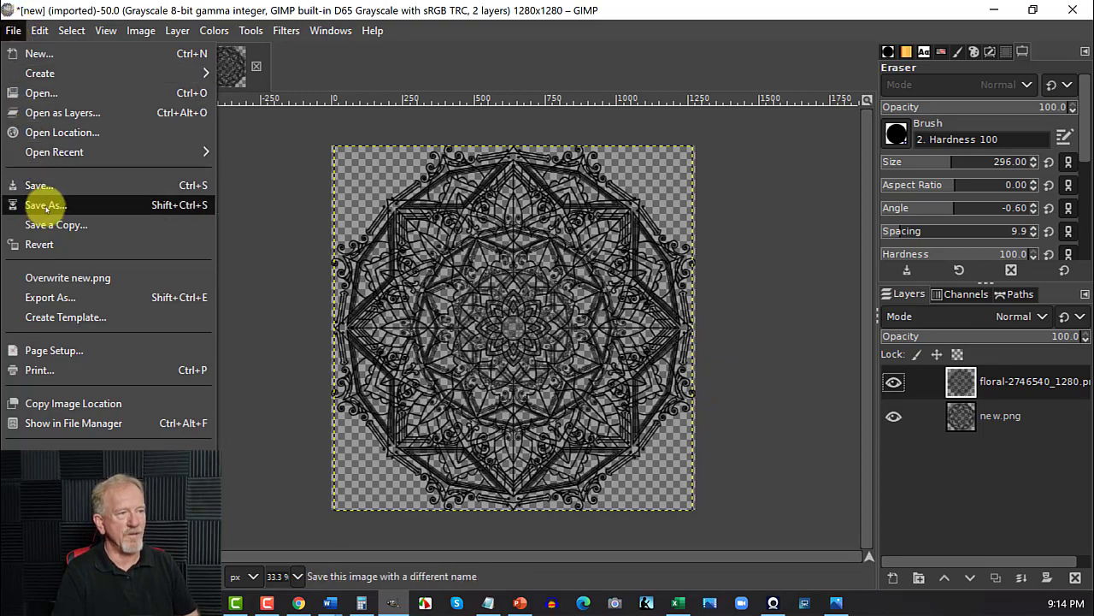
{"action": "left_click", "coordinate": [41, 299]}
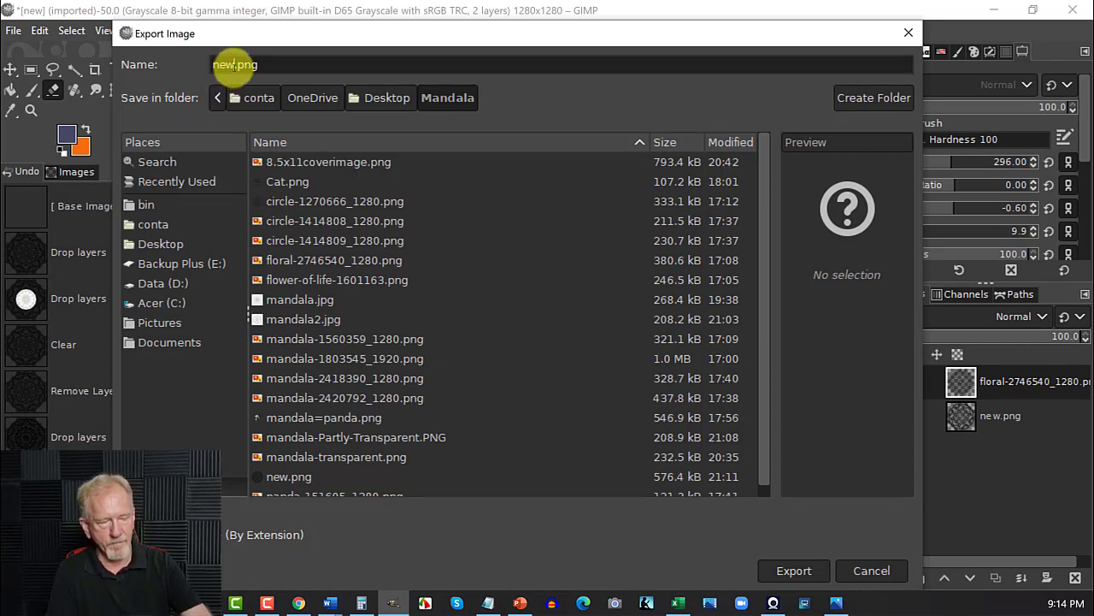
{"action": "type", "text": "2"}
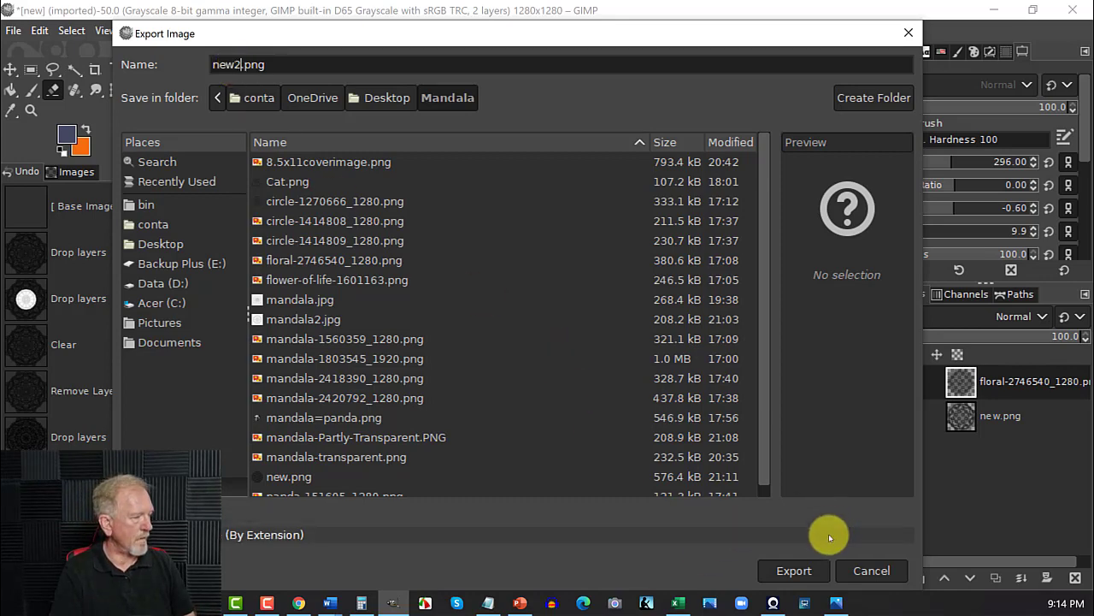
{"action": "left_click", "coordinate": [794, 571]}
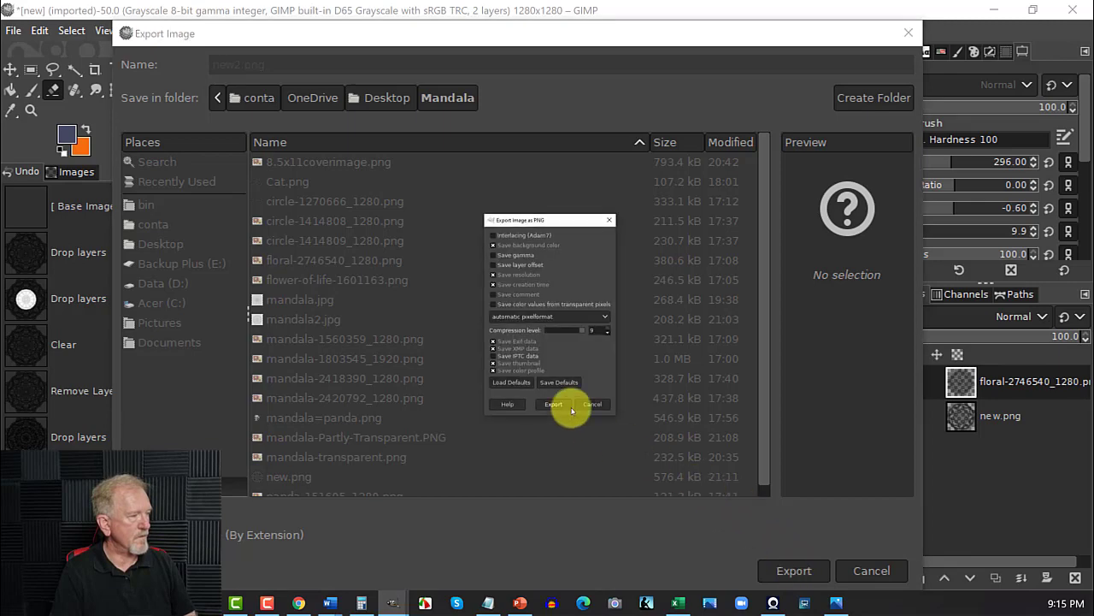
{"action": "left_click", "coordinate": [554, 404]}
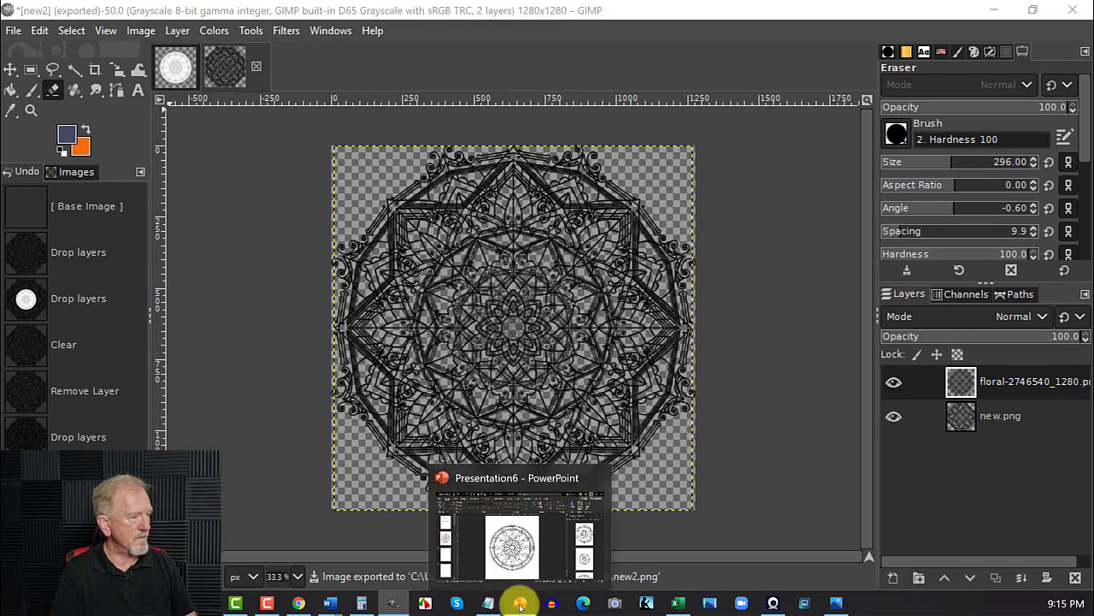
Switch to PowerPoint and insert the exported combined mandala from the Mandala folder on blank slide 3
{"action": "left_click", "coordinate": [520, 603]}
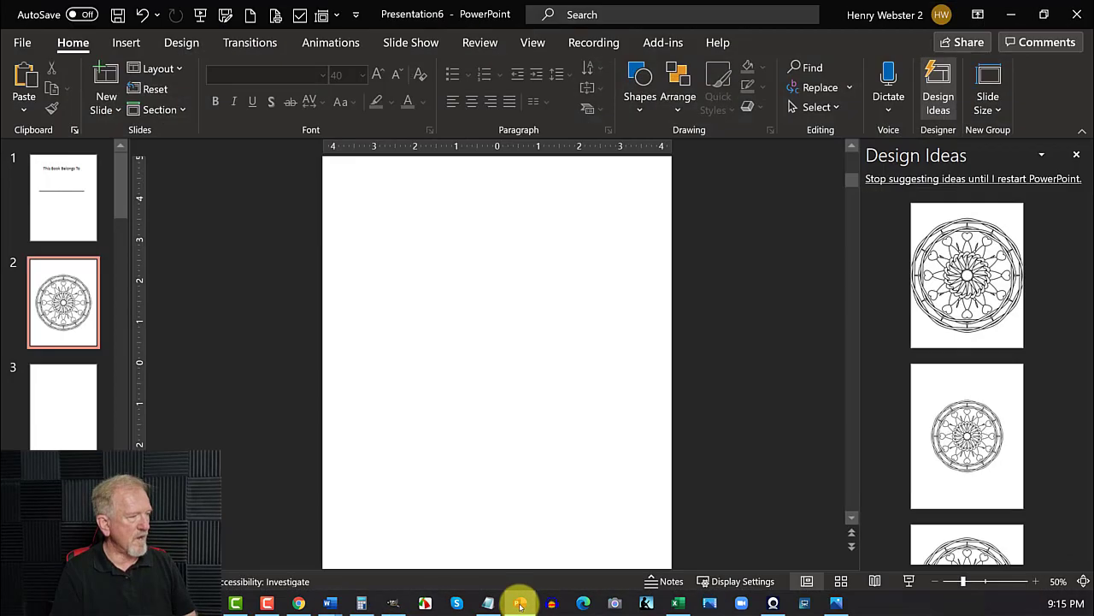
{"action": "left_click", "coordinate": [66, 418]}
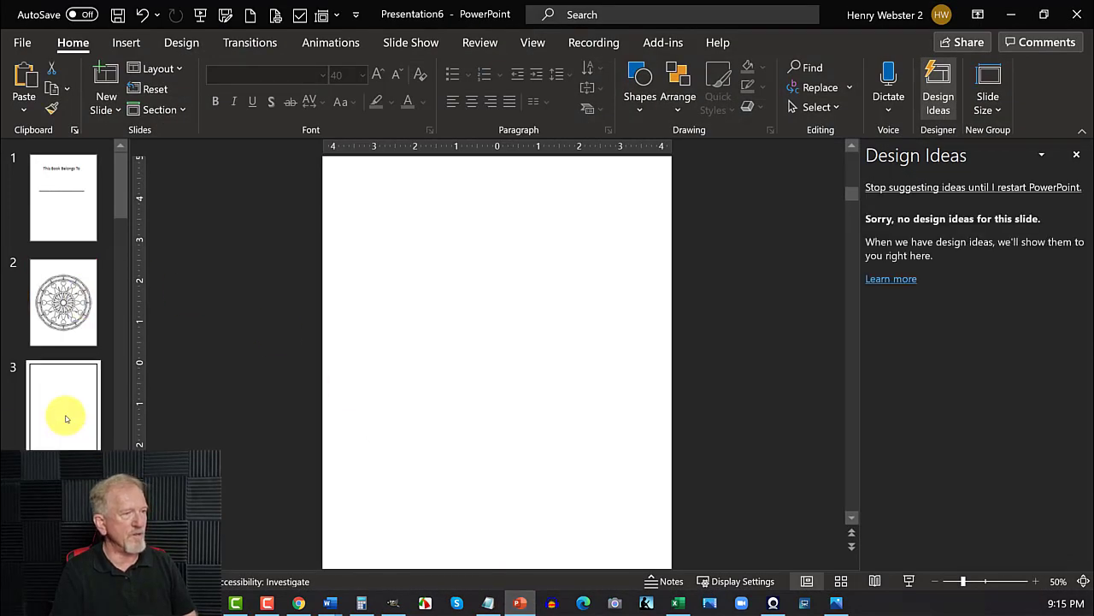
{"action": "left_click", "coordinate": [128, 42]}
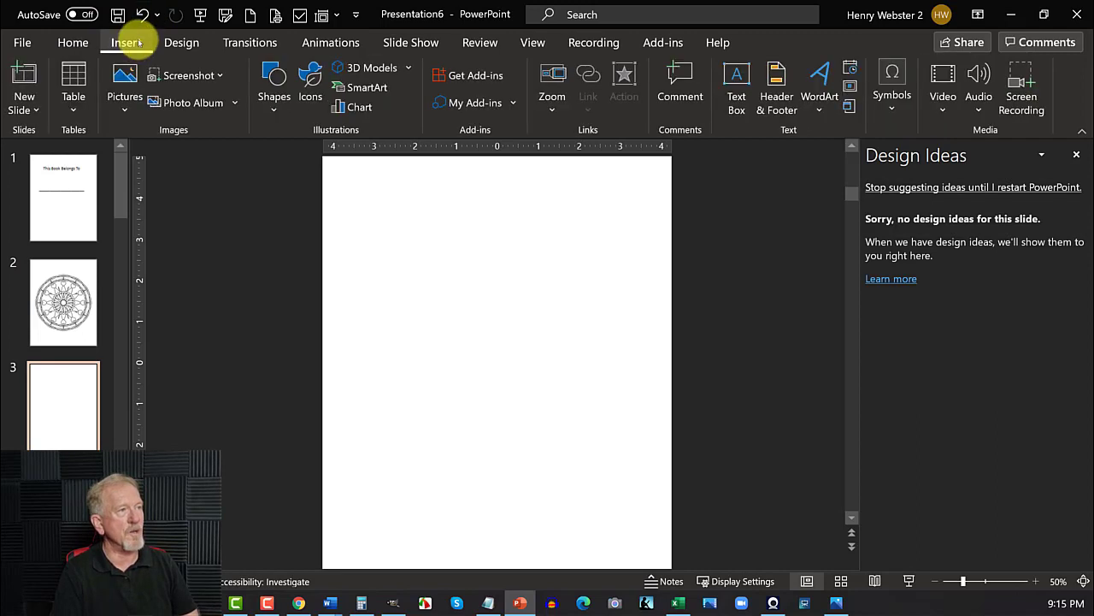
{"action": "left_click", "coordinate": [124, 104]}
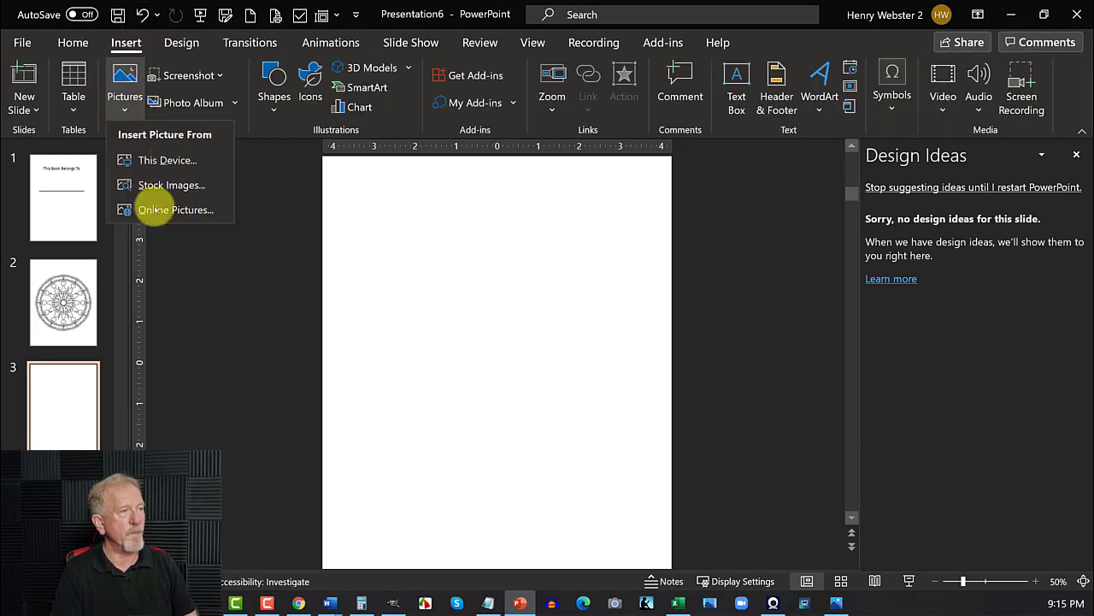
{"action": "left_click", "coordinate": [182, 161]}
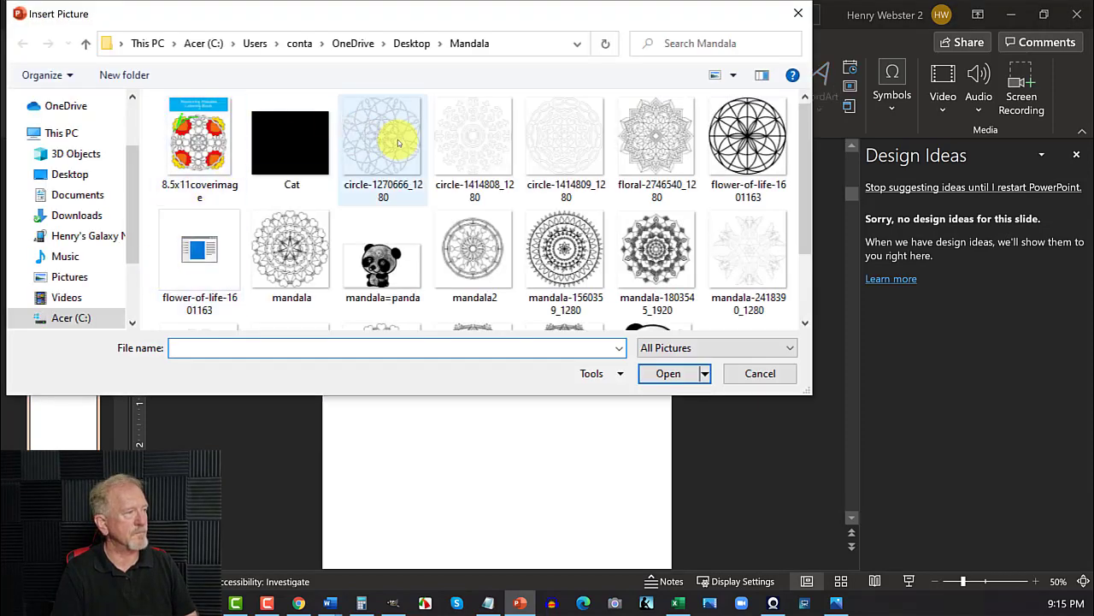
{"action": "scroll", "coordinate": [609, 175], "scroll_direction": "down", "scroll_amount": 1}
{"action": "scroll", "coordinate": [609, 174], "scroll_direction": "up", "scroll_amount": 1}
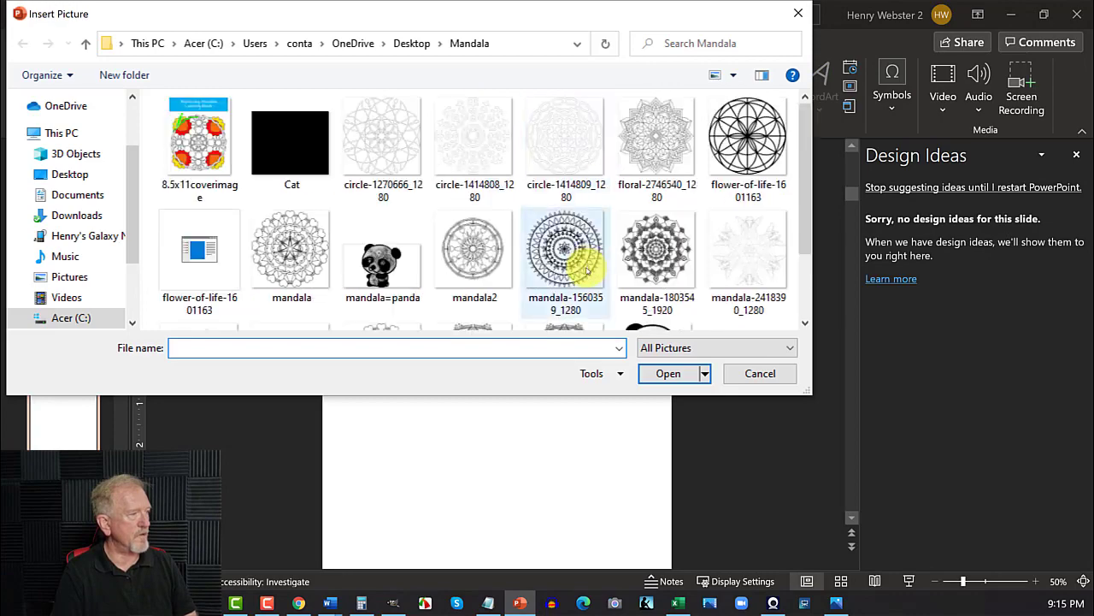
{"action": "scroll", "coordinate": [578, 272], "scroll_direction": "down", "scroll_amount": 1}
{"action": "double_click", "coordinate": [574, 256]}
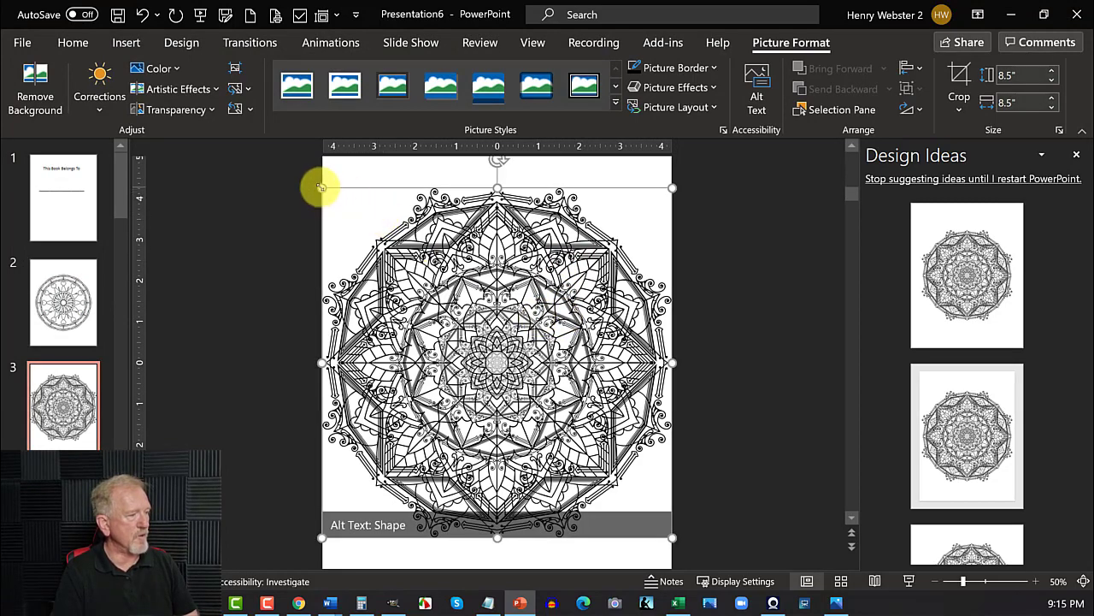
Shrink the mandala on slide 3 to about 7 in square and center it on the page
{"action": "left_click_drag", "start_coordinate": [320, 187], "coordinate": [398, 247]}
{"action": "left_click_drag", "start_coordinate": [518, 380], "coordinate": [492, 350]}
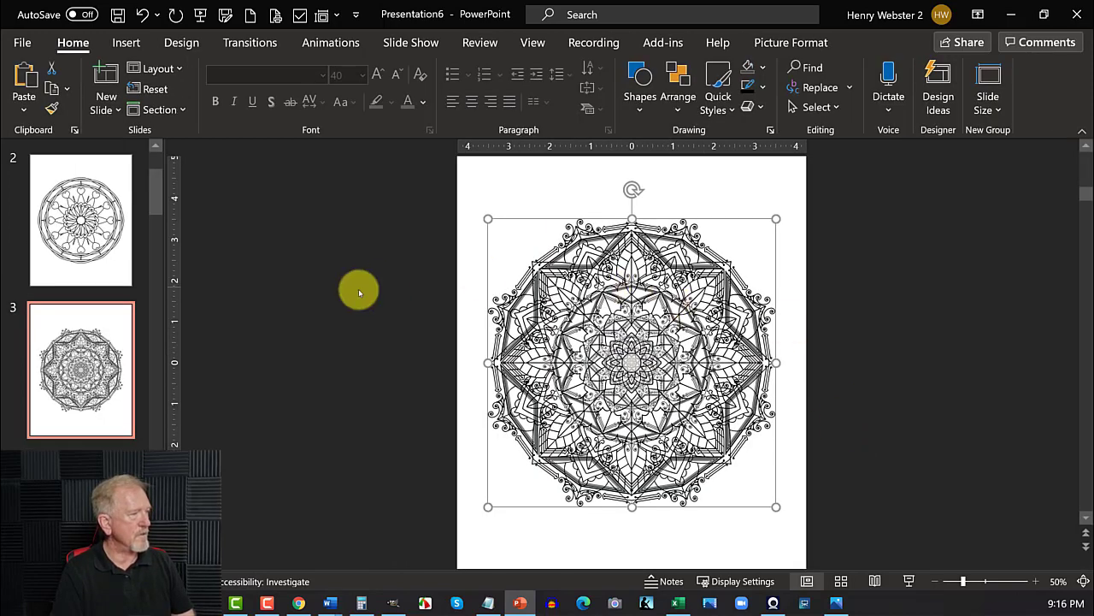
{"action": "left_click", "coordinate": [359, 290]}
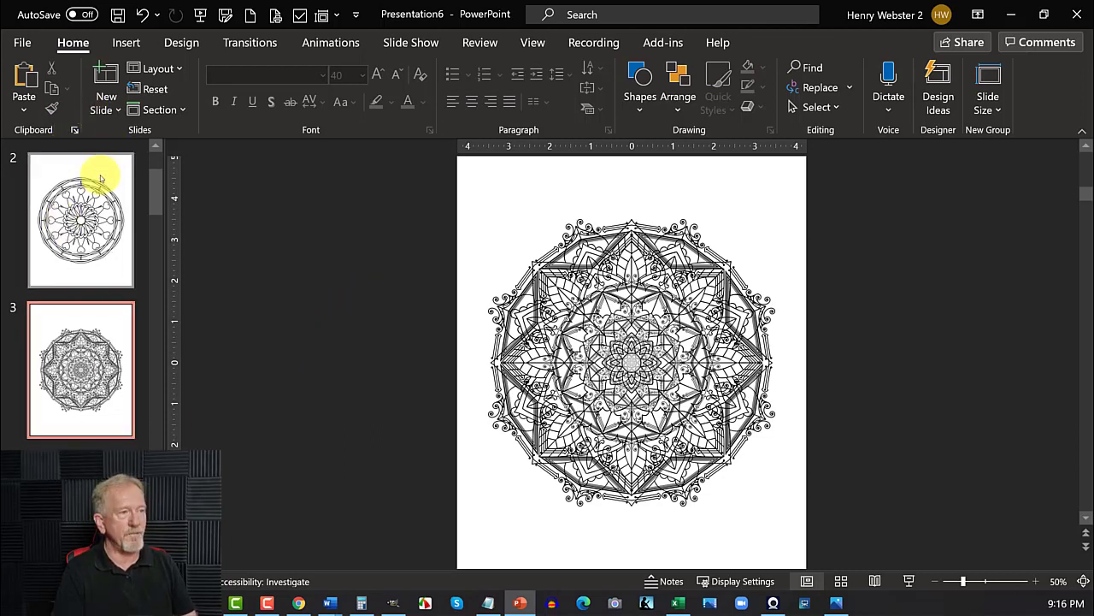
Copy the heart mandala from slide 2 and paste it onto the This Book Belongs To page
{"action": "scroll", "coordinate": [129, 184], "scroll_direction": "up", "scroll_amount": 3}
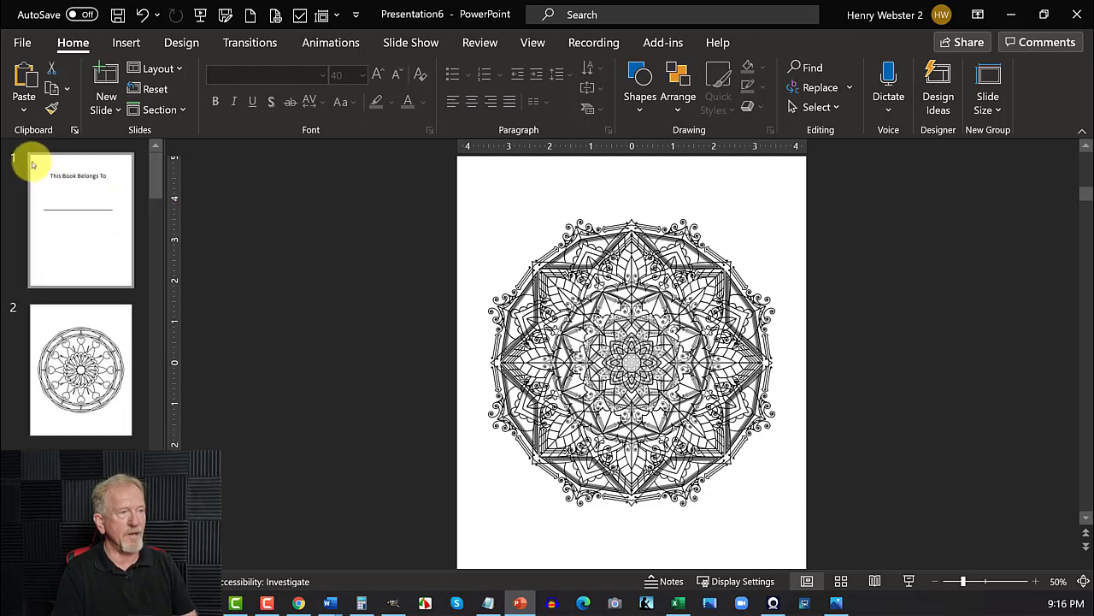
{"action": "left_click", "coordinate": [84, 369]}
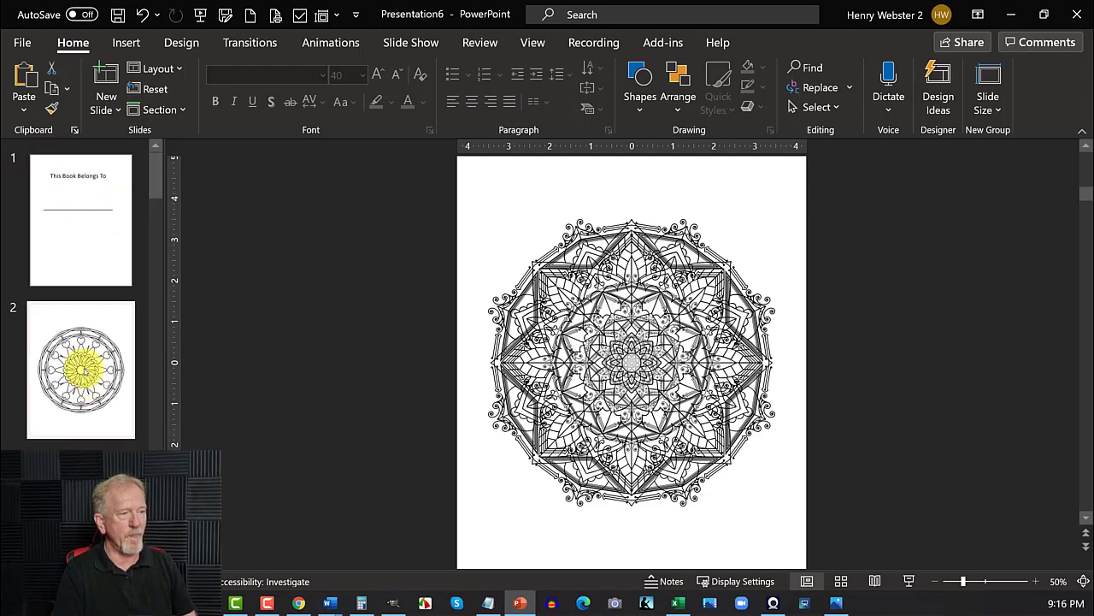
{"action": "left_click", "coordinate": [582, 327]}
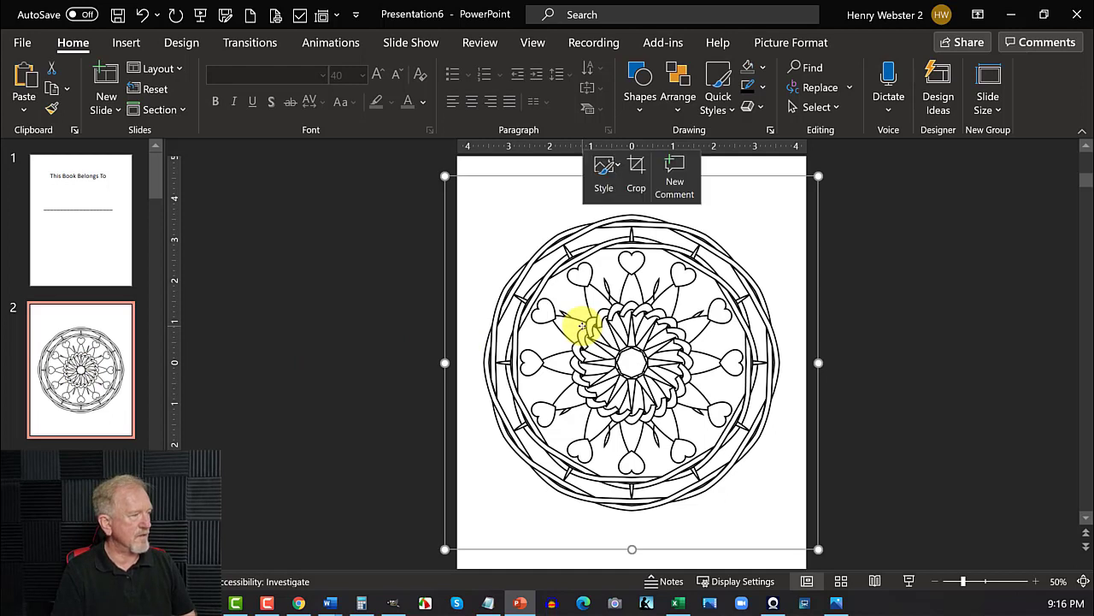
{"action": "right_click", "coordinate": [581, 324]}
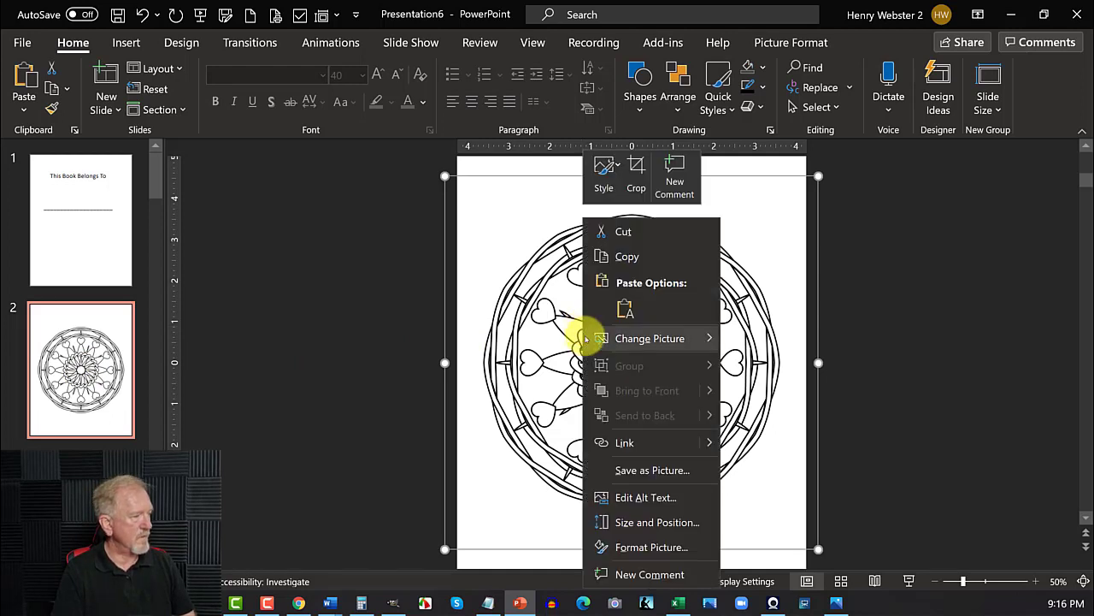
{"action": "left_click", "coordinate": [633, 255]}
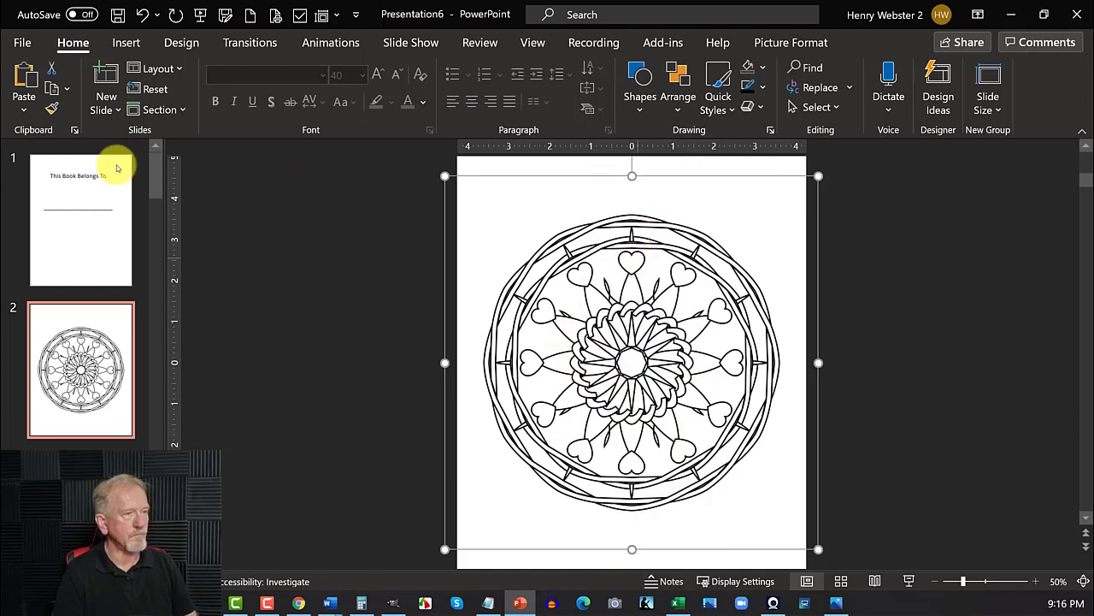
{"action": "left_click", "coordinate": [63, 189]}
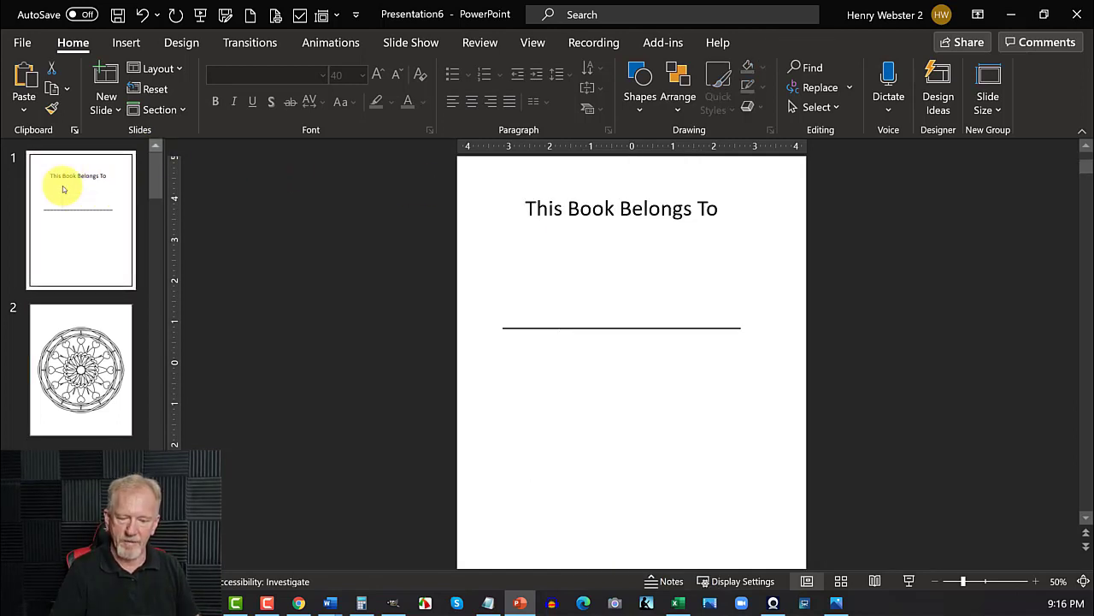
{"action": "key", "text": "ctrl+v"}
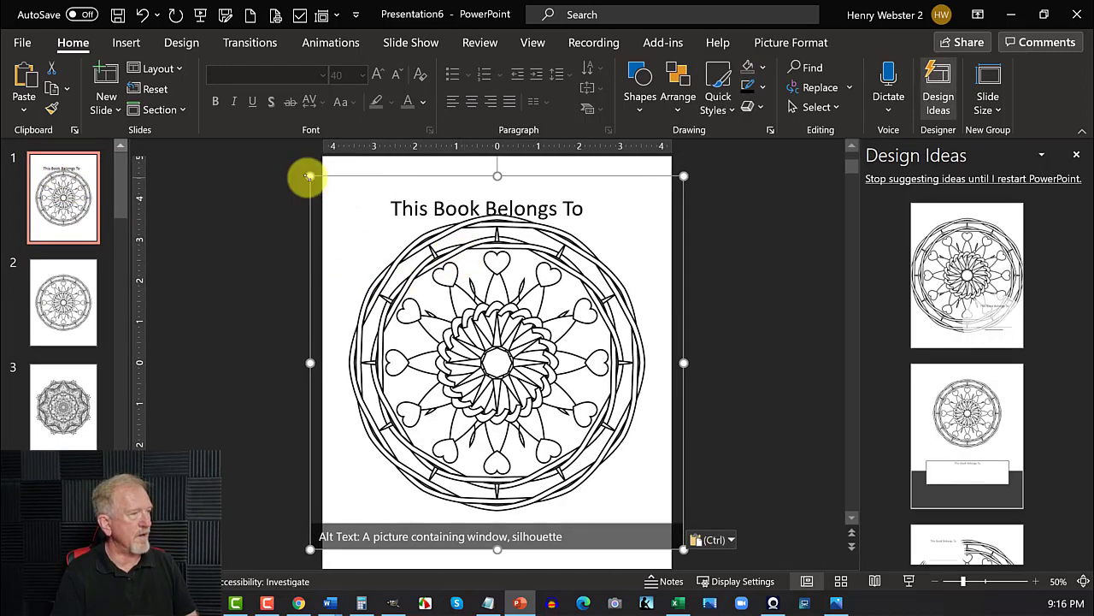
Shrink the pasted heart mandala to about 2 in and place it below the left part of the name line
{"action": "left_click_drag", "start_coordinate": [310, 176], "coordinate": [596, 473]}
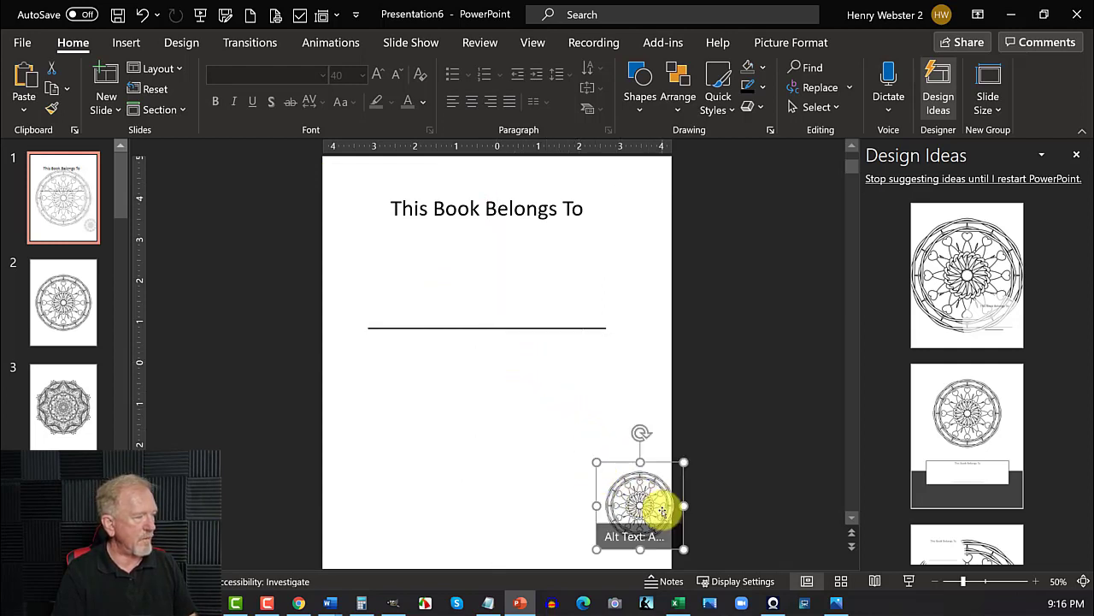
{"action": "left_click_drag", "start_coordinate": [639, 504], "coordinate": [359, 224]}
{"action": "left_click_drag", "start_coordinate": [431, 428], "coordinate": [424, 467]}
Copy the combined mandala from slide 3 and paste it onto the This Book Belongs To page
{"action": "left_click", "coordinate": [61, 402]}
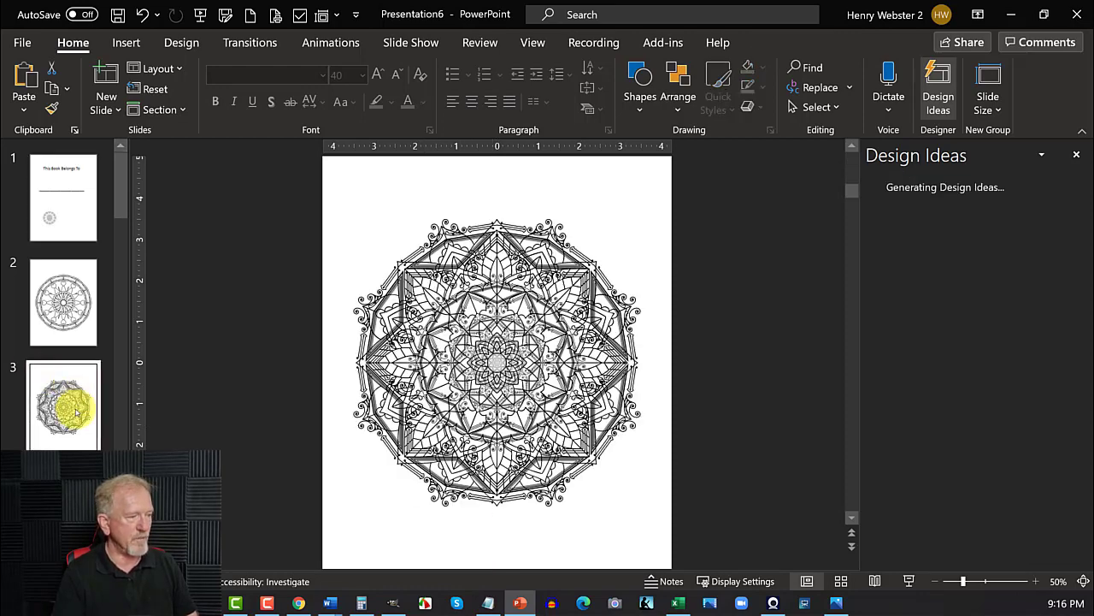
{"action": "left_click", "coordinate": [396, 317]}
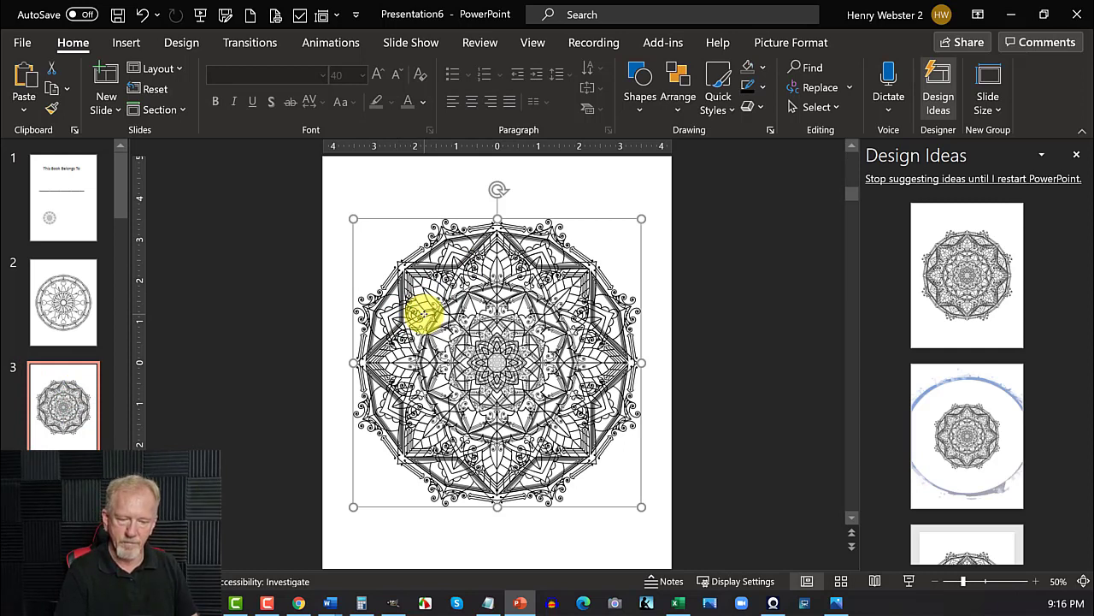
{"action": "left_click", "coordinate": [52, 199]}
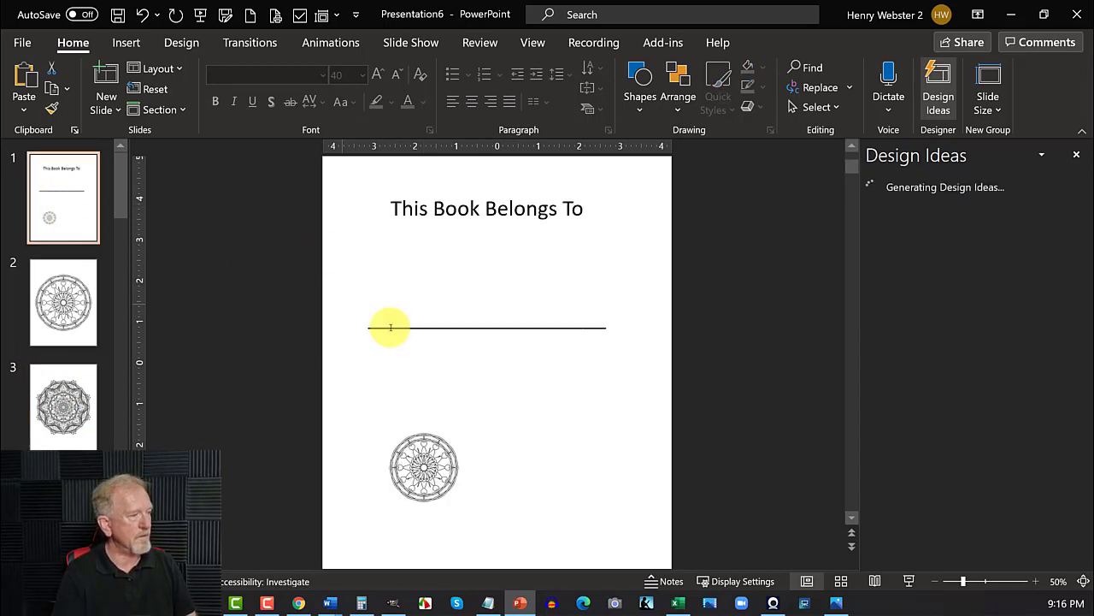
{"action": "key", "text": "ctrl+v"}
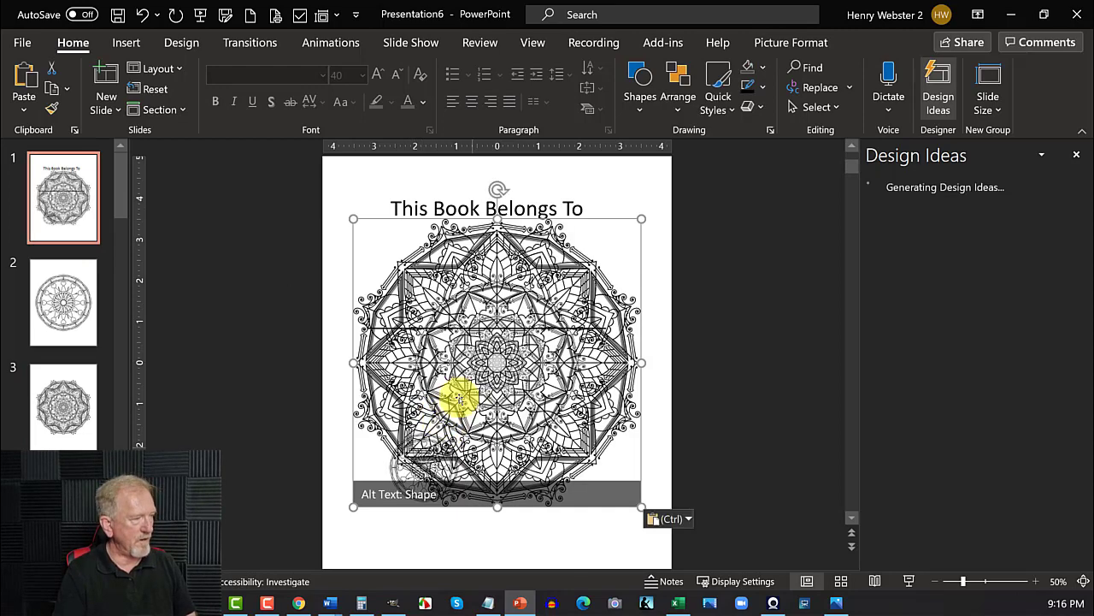
Shrink the pasted combined mandala to match the small heart mandala and place it level with it on the page's right half
{"action": "left_click_drag", "start_coordinate": [353, 220], "coordinate": [398, 435]}
{"action": "left_click_drag", "start_coordinate": [433, 470], "coordinate": [561, 466]}
{"action": "left_click", "coordinate": [596, 333]}
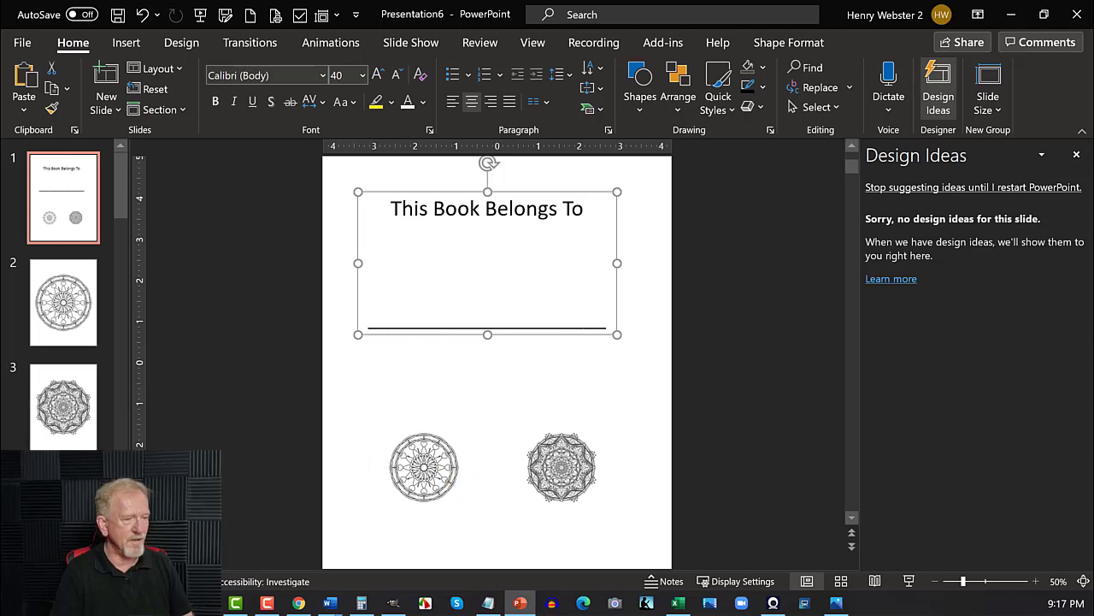
Go to blank slide 4 and look through the empty pages that follow it
{"action": "left_click", "coordinate": [63, 511]}
{"action": "scroll", "coordinate": [63, 511], "scroll_direction": "down", "scroll_amount": 6}
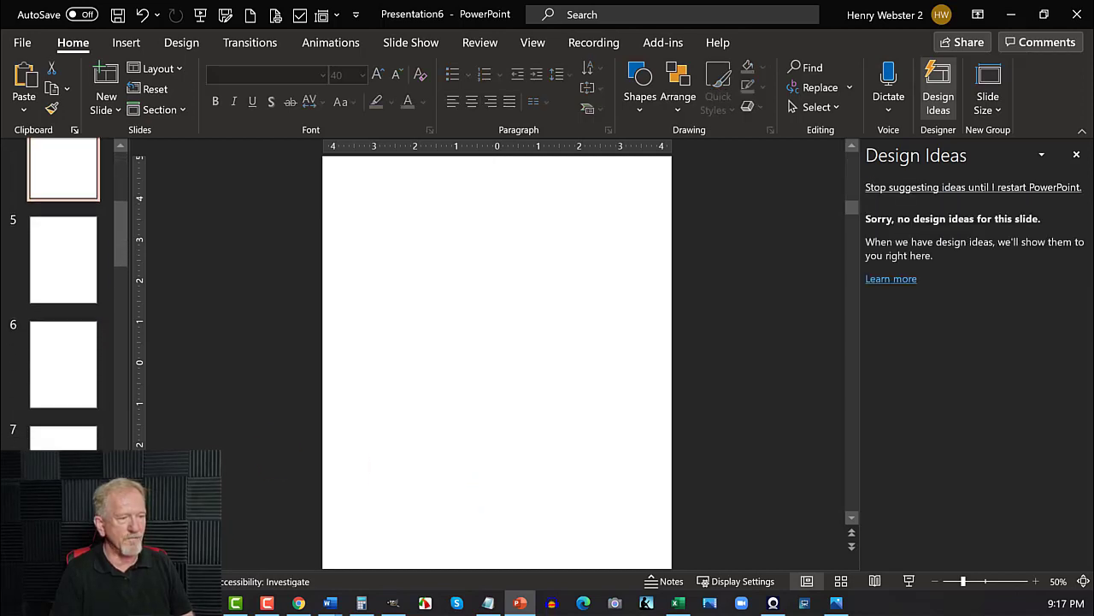